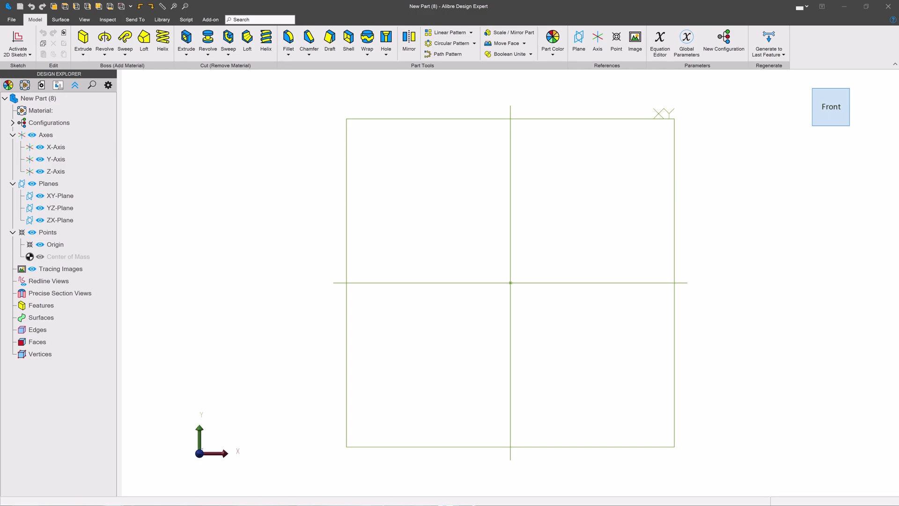
# On the XY-Plane, sketch an upper-half elliptical arc centred on the origin with its major axis along the X-axis.
pyautogui.click(600, 120)
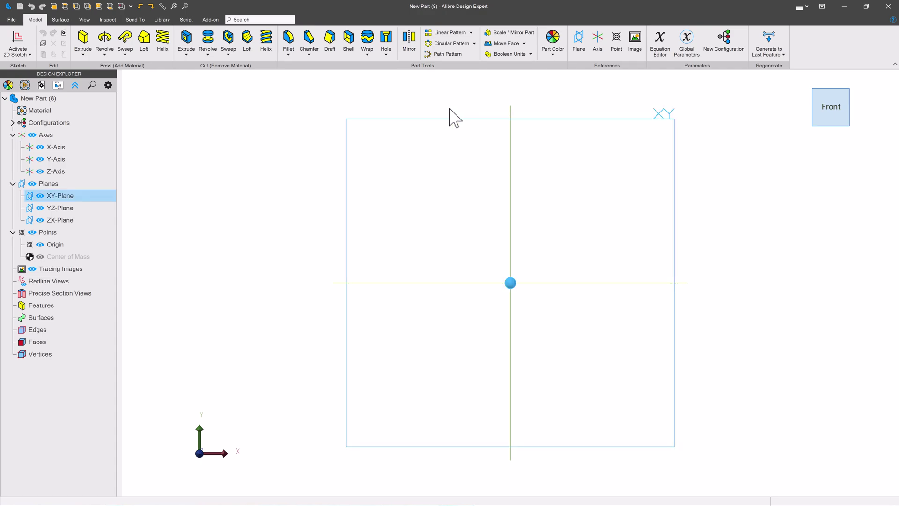
pyautogui.click(14, 47)
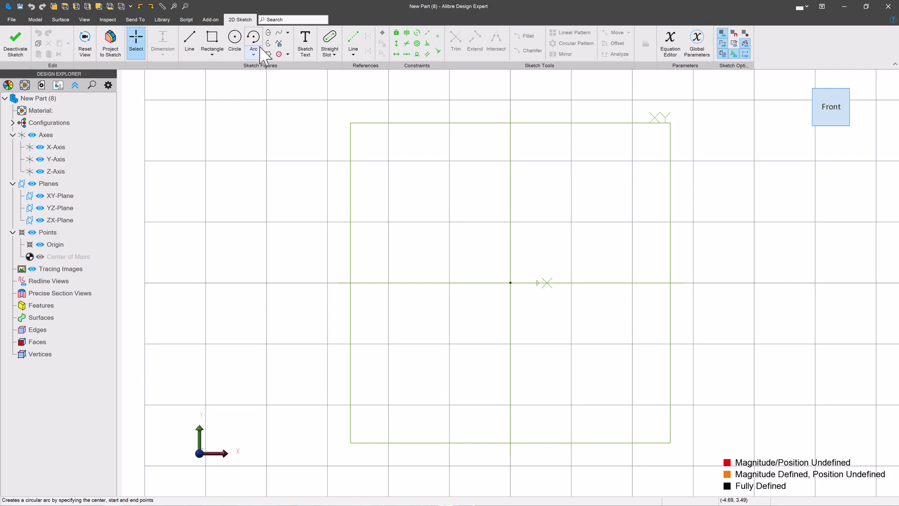
pyautogui.click(269, 43)
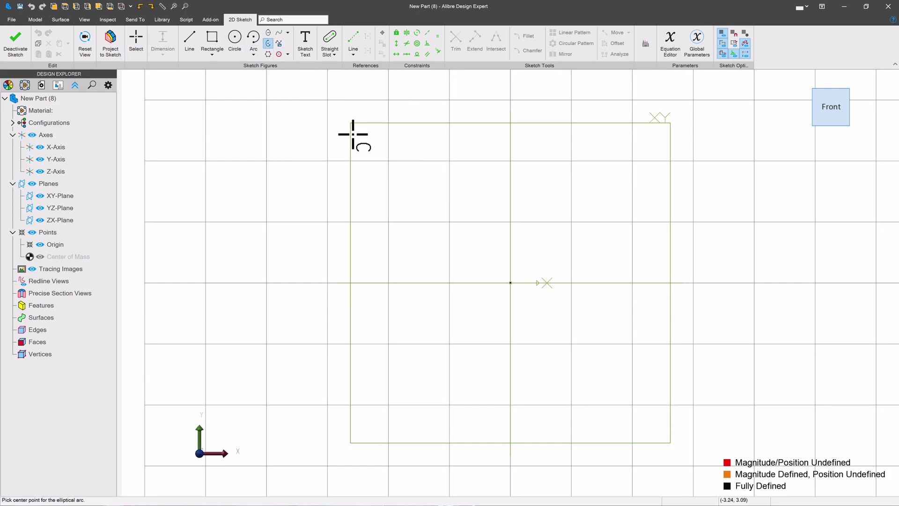
pyautogui.click(510, 282)
pyautogui.click(758, 283)
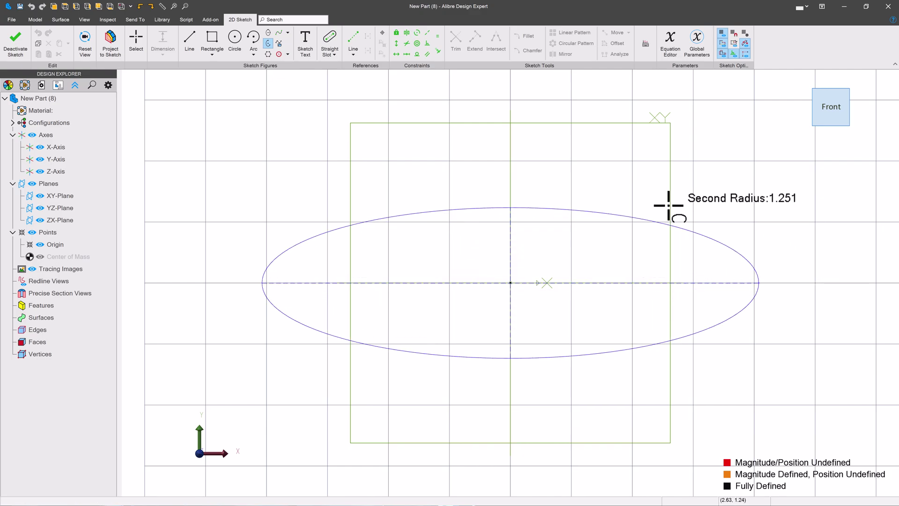
pyautogui.click(664, 192)
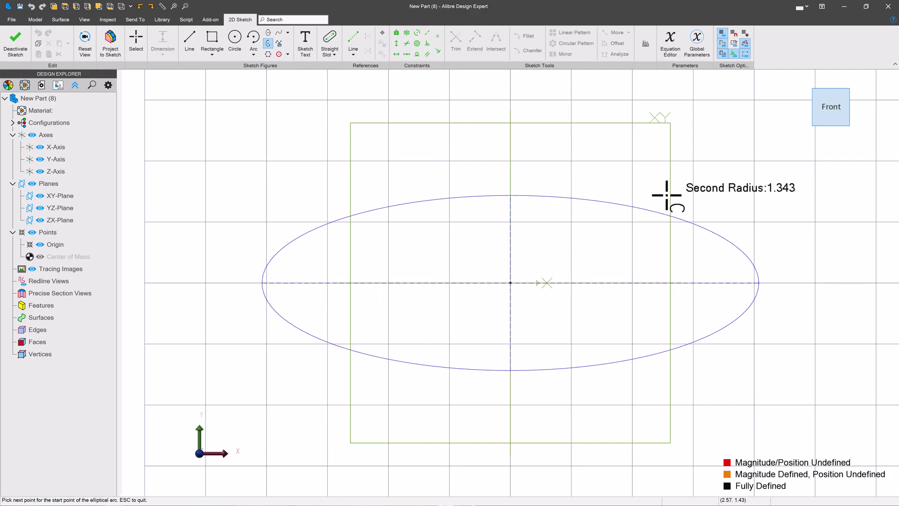
pyautogui.click(759, 282)
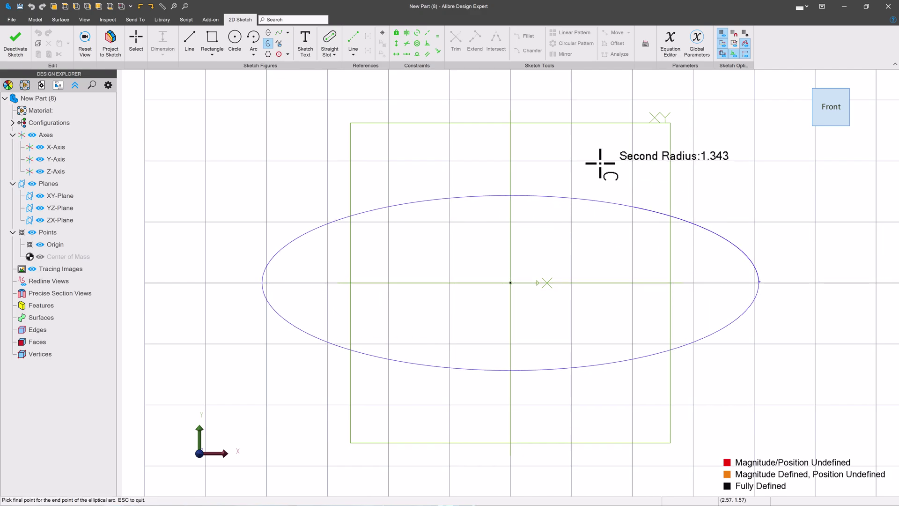
pyautogui.click(262, 280)
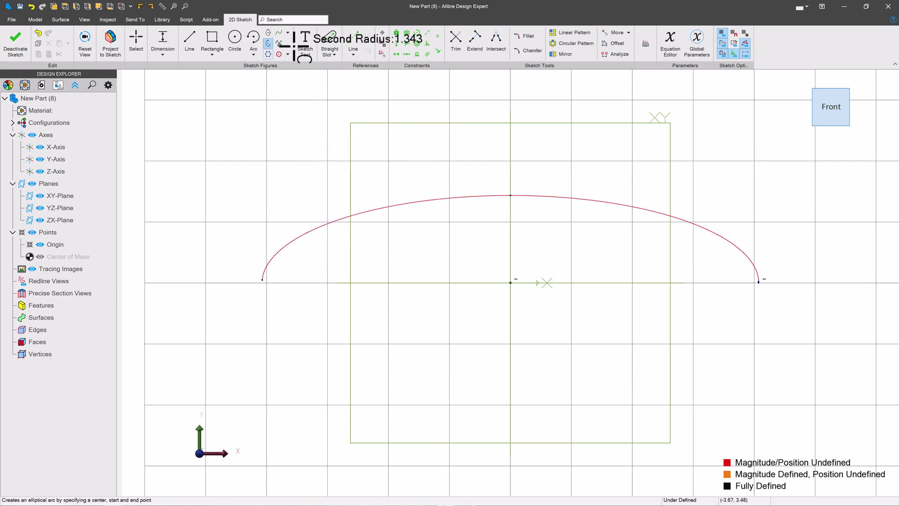
# Apply a horizontal constraint between the arc's positive-X endpoint and the adjacent major-axis point of the ellipse.
pyautogui.click(396, 54)
pyautogui.scroll(10, 754, 283)
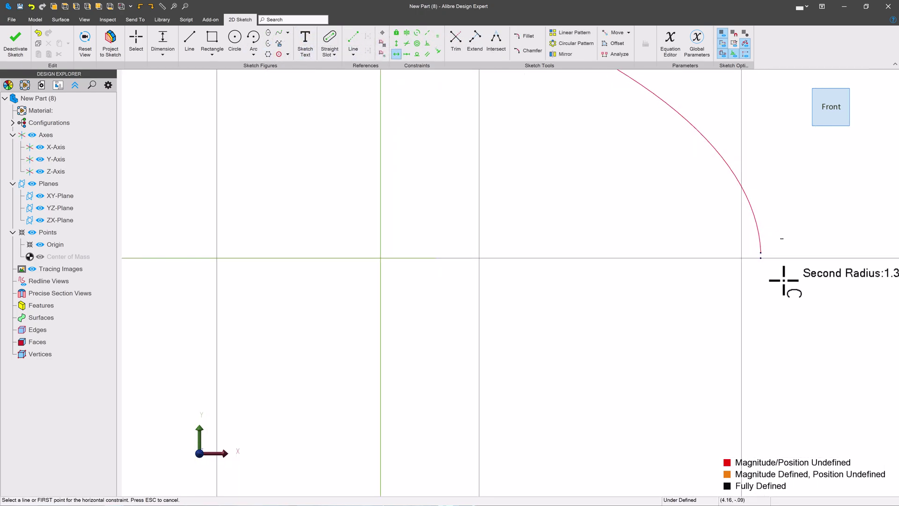
pyautogui.click(739, 234)
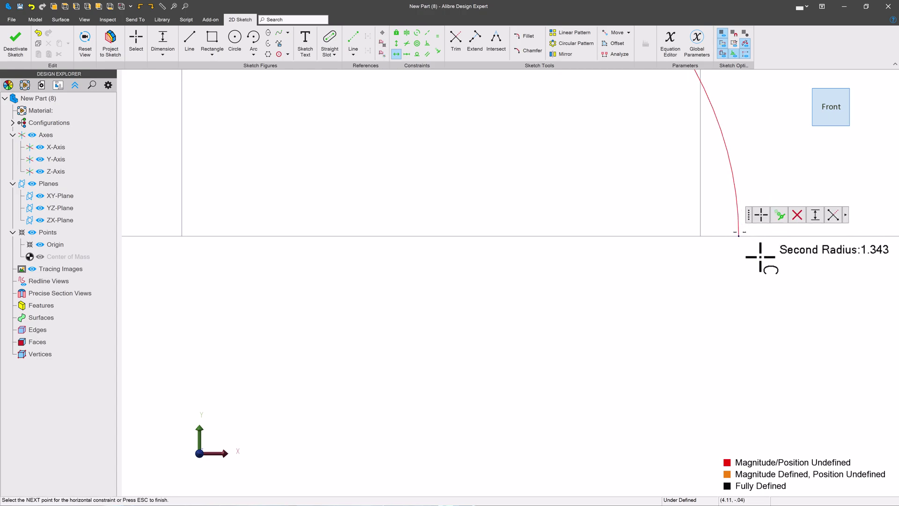
pyautogui.scroll(-6, 731, 272)
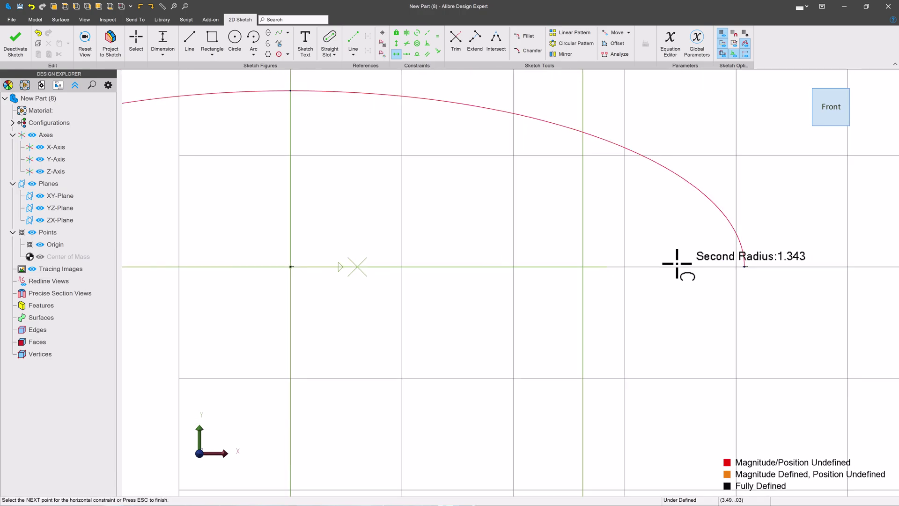
# Try to apply a vertical constraint between the arc's topmost point and the origin.
pyautogui.click(396, 43)
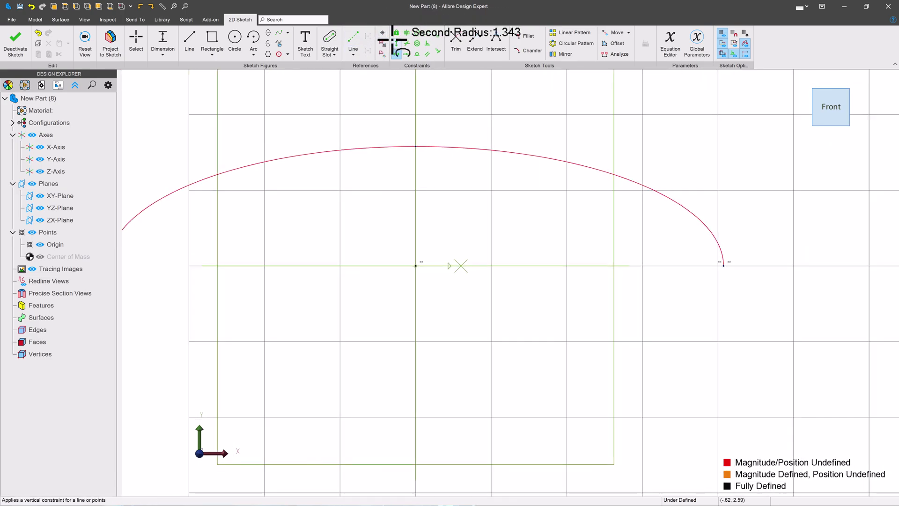
pyautogui.click(414, 145)
pyautogui.click(415, 265)
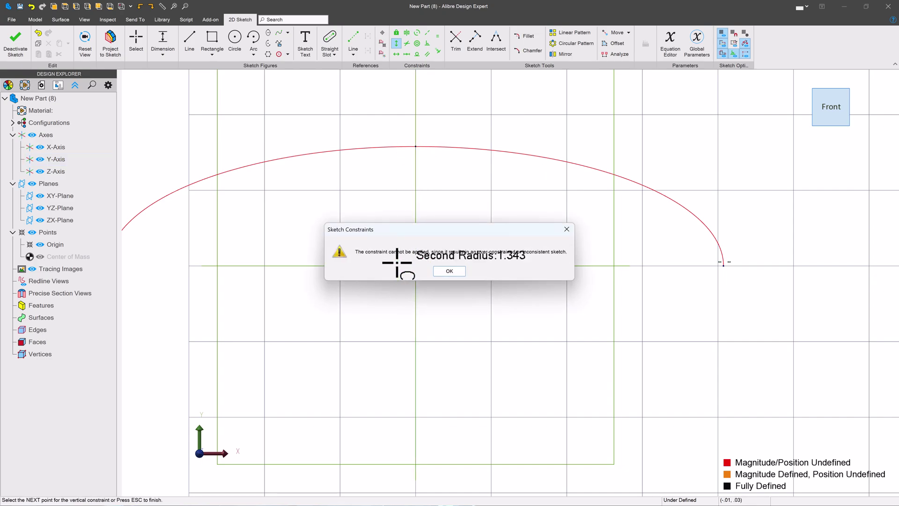
pyautogui.click(448, 271)
pyautogui.press('Escape')
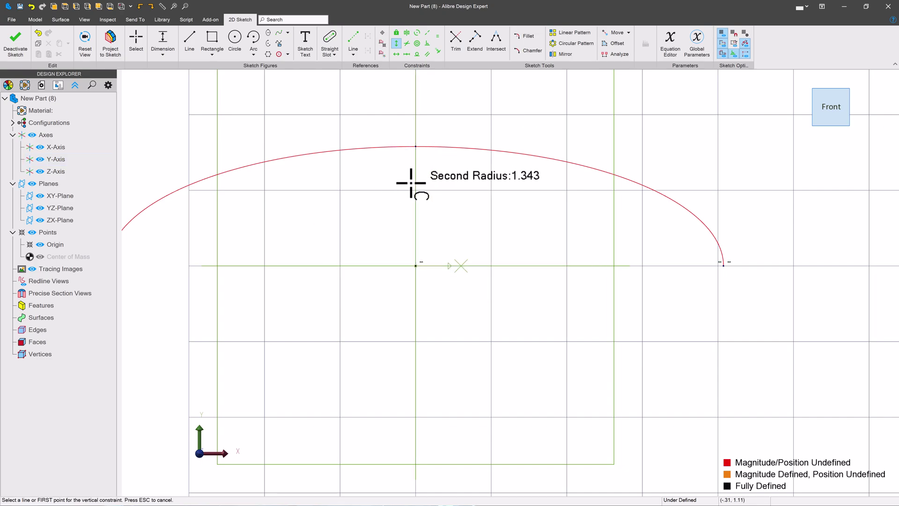
# Dimension the elliptical arc with a major radius of 5.000 and a minor radius of 2.500 from its centre.
pyautogui.click(136, 43)
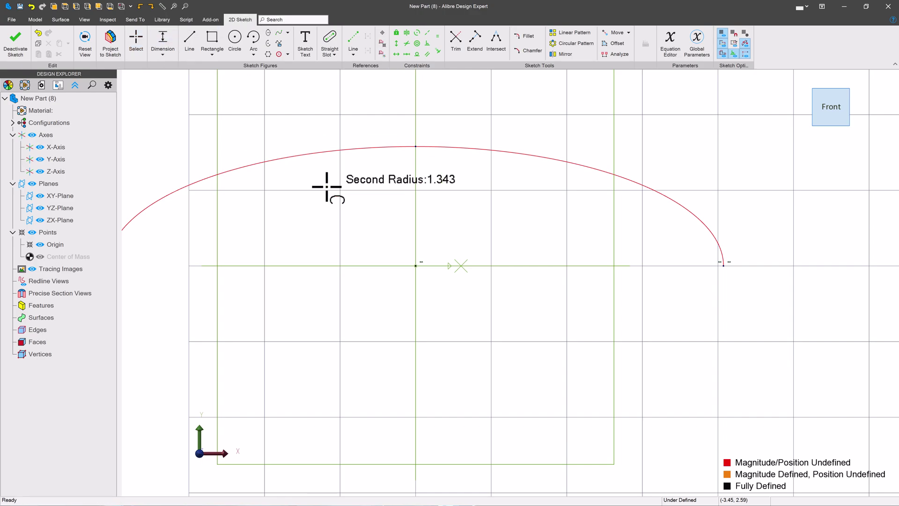
pyautogui.click(416, 265)
pyautogui.click(724, 265)
pyautogui.click(607, 297)
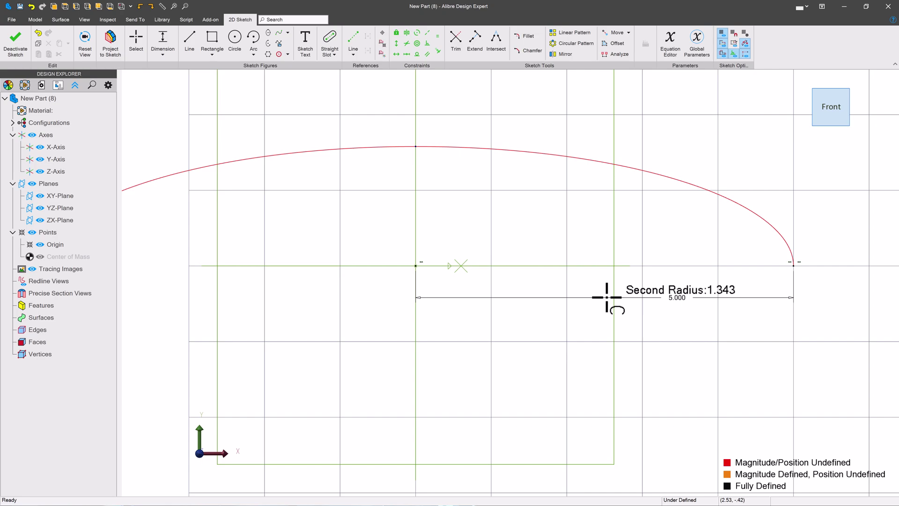
pyautogui.click(421, 146)
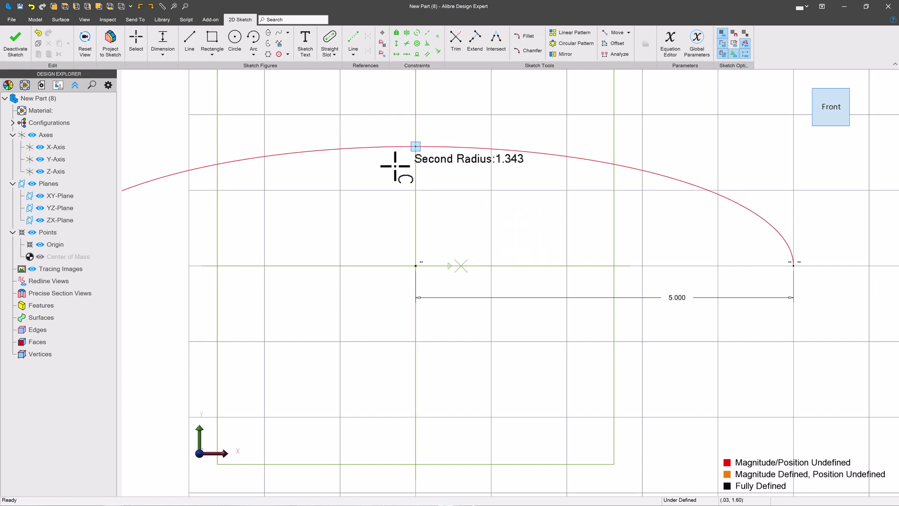
pyautogui.click(367, 186)
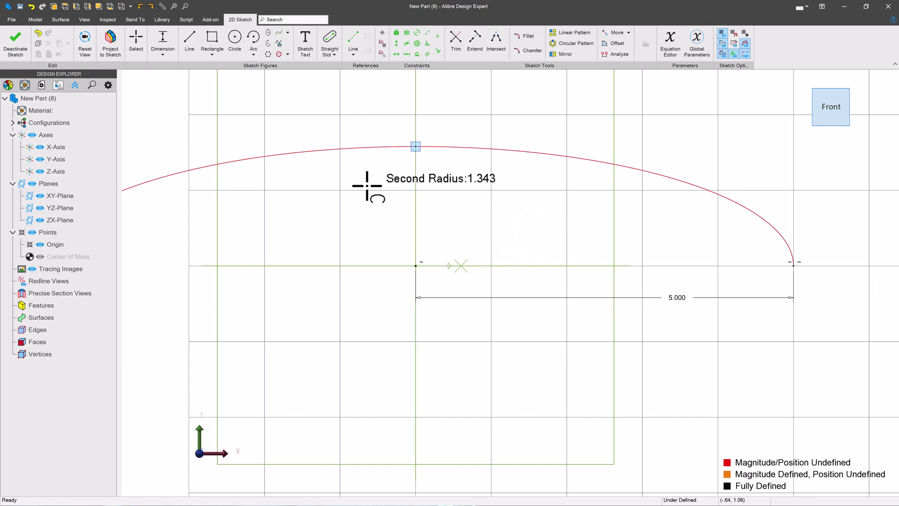
pyautogui.scroll(-3, 459, 253)
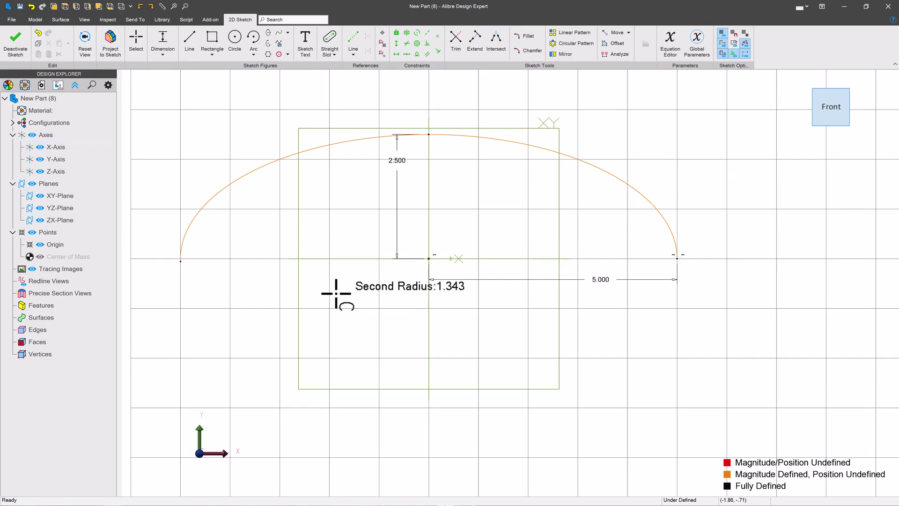
# Constrain the arc's negative-X endpoint horizontally to the origin.
pyautogui.scroll(4, 173, 272)
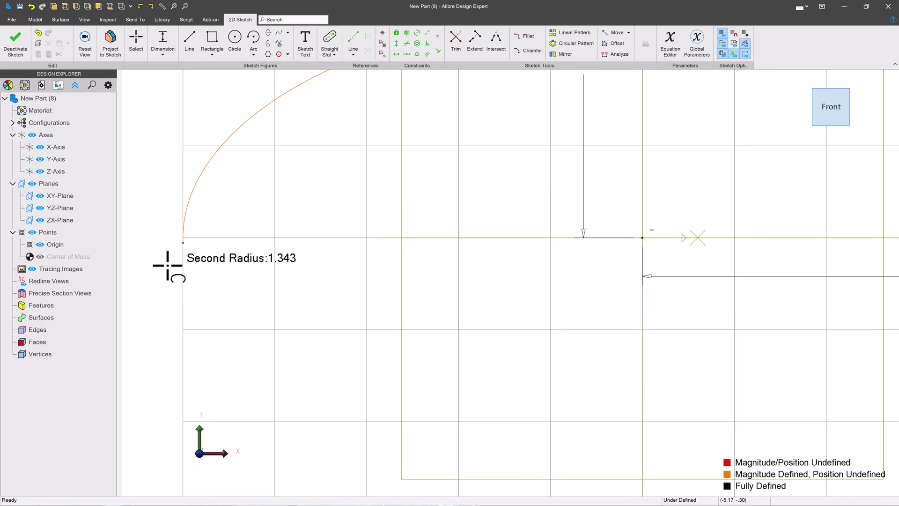
pyautogui.click(396, 54)
pyautogui.click(186, 239)
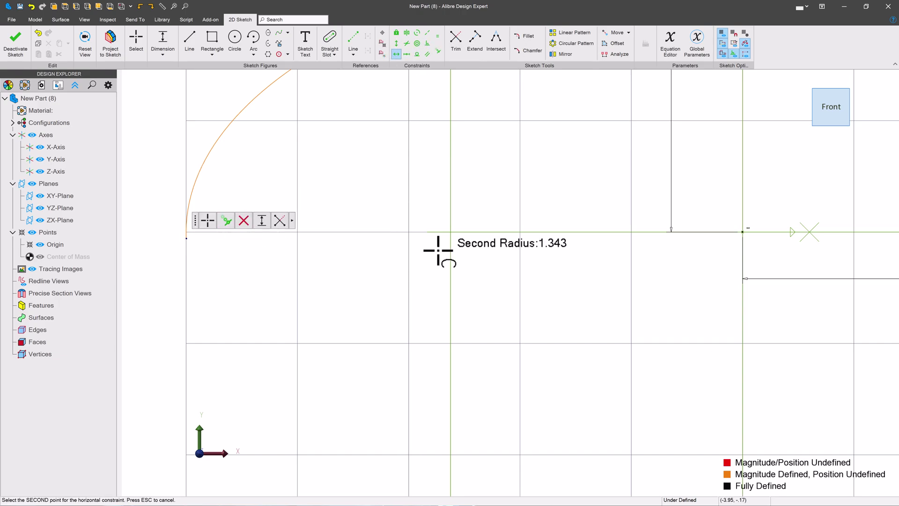
pyautogui.click(744, 231)
pyautogui.scroll(-5, 354, 361)
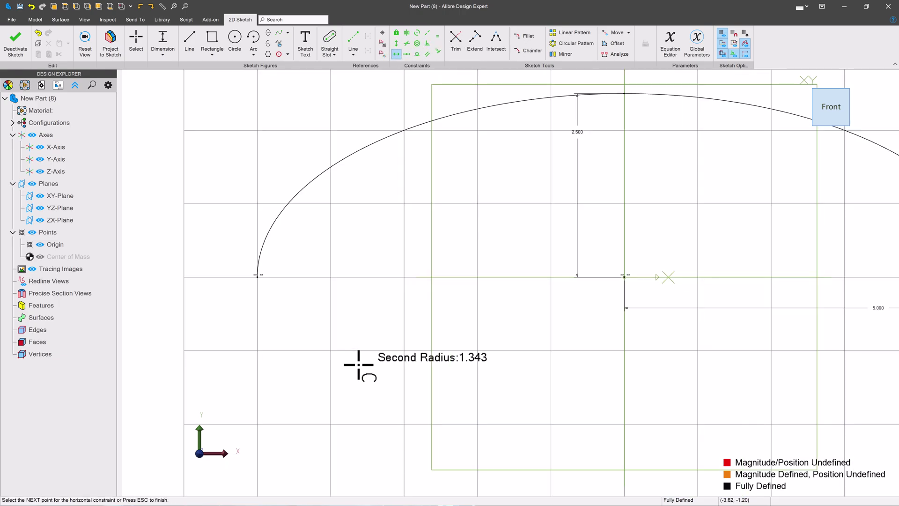
# Close the half-ellipse with a straight line between the arc's two endpoints and finish the sketch.
pyautogui.click(190, 41)
pyautogui.click(287, 302)
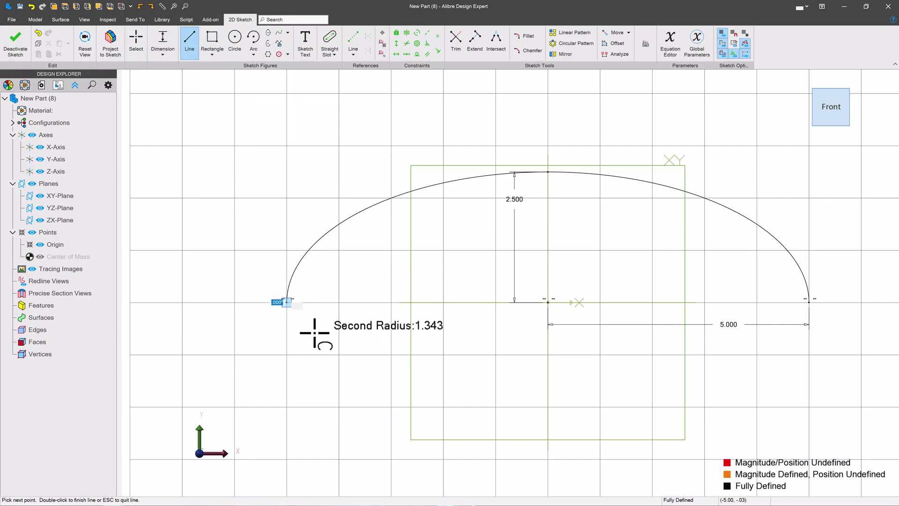
pyautogui.click(810, 301)
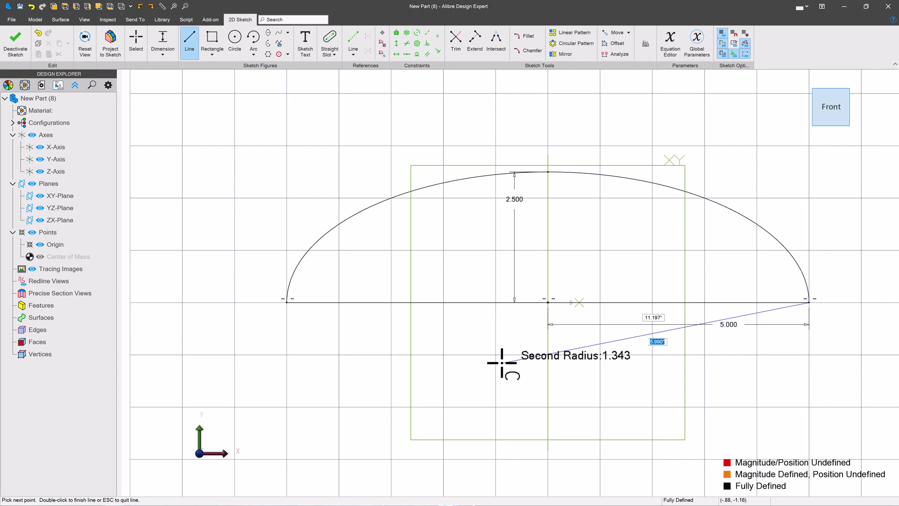
pyautogui.press('Escape')
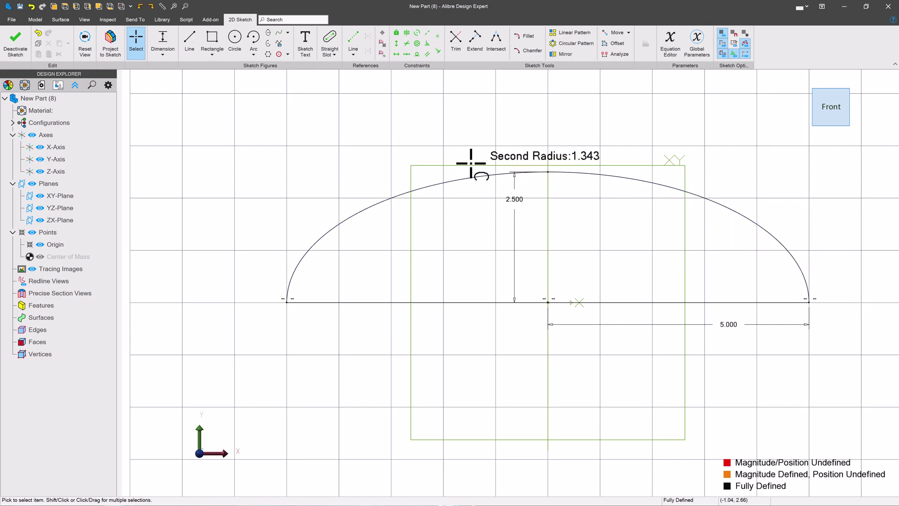
pyautogui.click(15, 40)
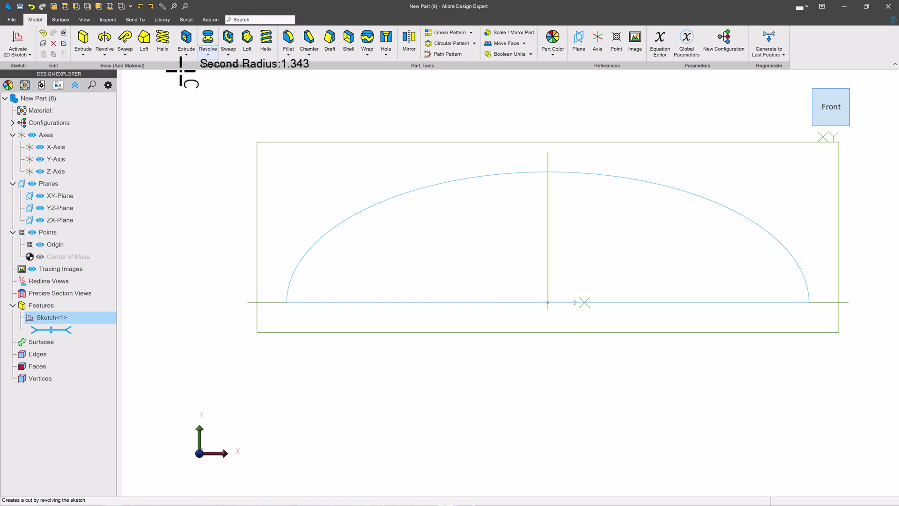
# Revolve the half-ellipse sketch as a boss by 90° about the X-Axis.
pyautogui.click(105, 37)
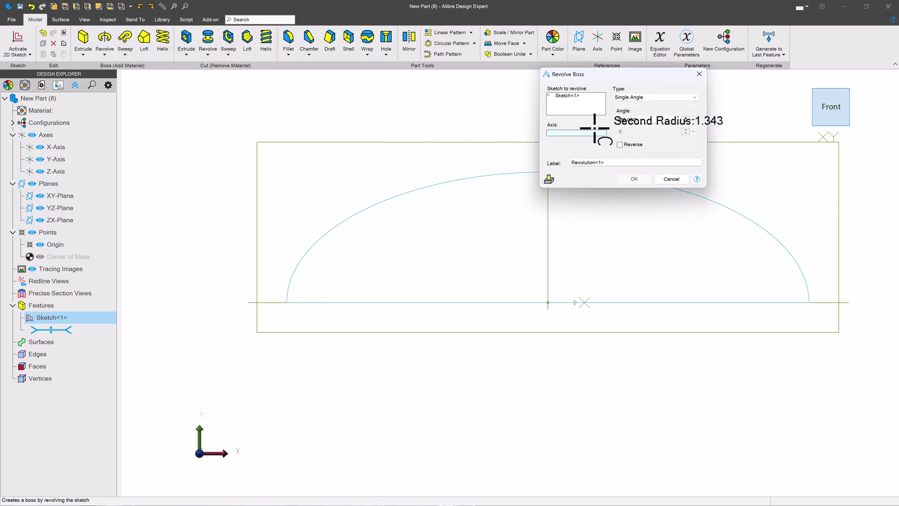
pyautogui.click(843, 302)
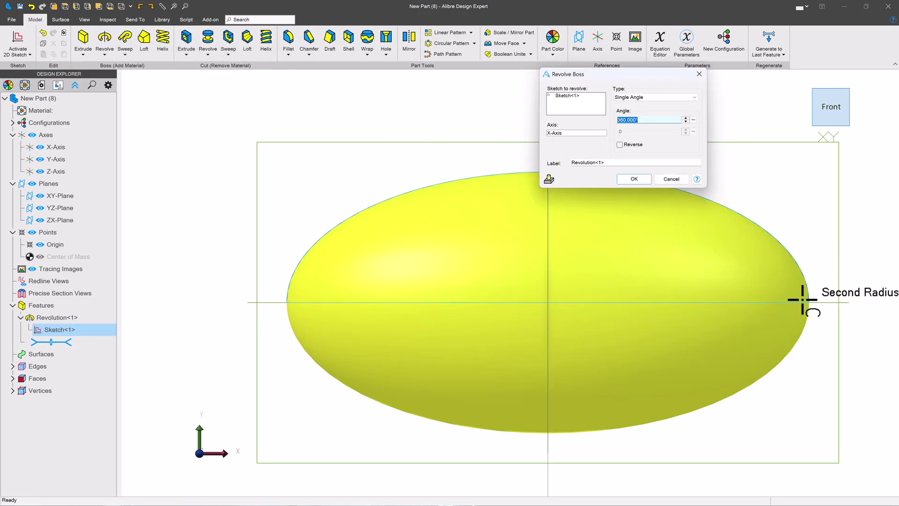
pyautogui.click(657, 119)
pyautogui.write('9')
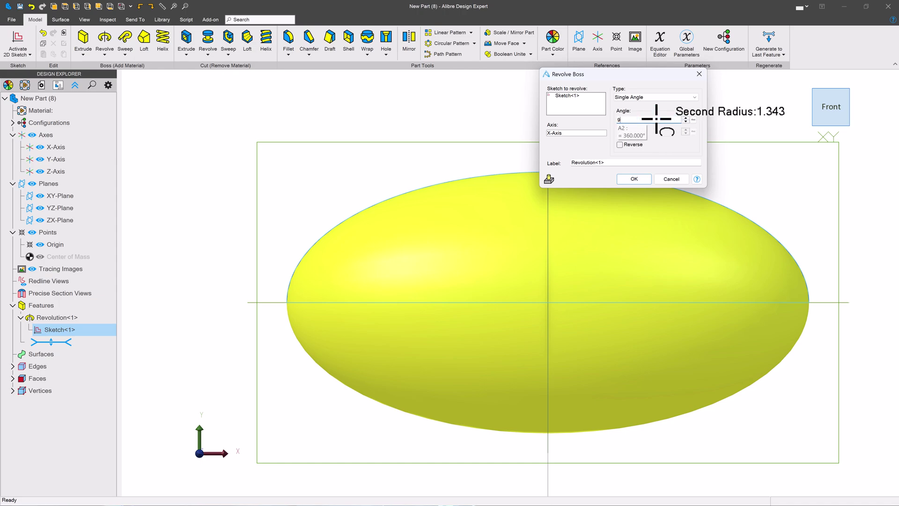
pyautogui.write('0')
pyautogui.press('Return')
# Examine the revolved quarter ellipsoid's curved surface from several angles and distances.
pyautogui.moveTo(663, 311); pyautogui.dragTo(759, 251, button='middle')
pyautogui.click(705, 204)
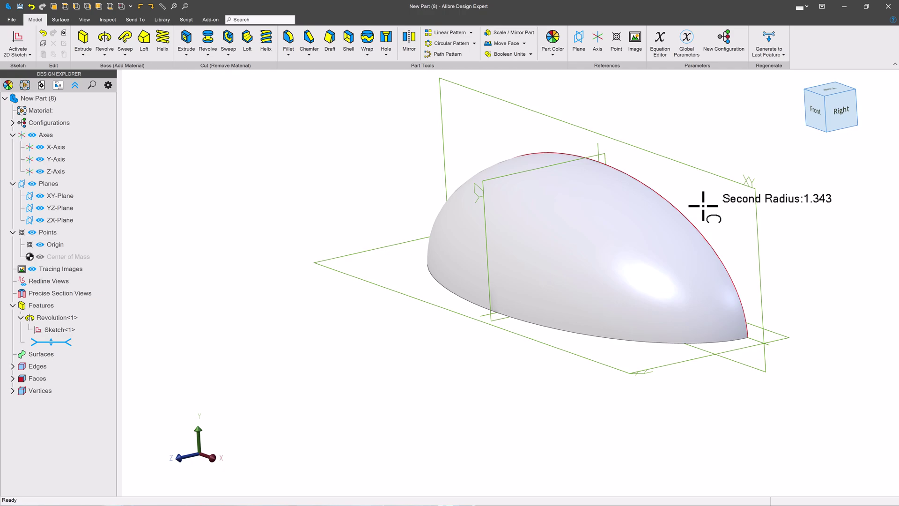
pyautogui.scroll(1, 604, 179)
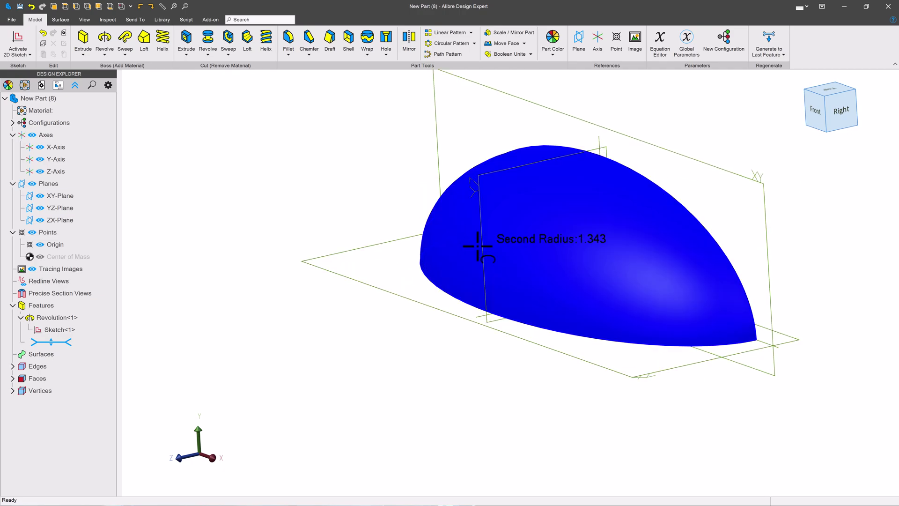
pyautogui.moveTo(478, 246); pyautogui.dragTo(494, 245, button='middle')
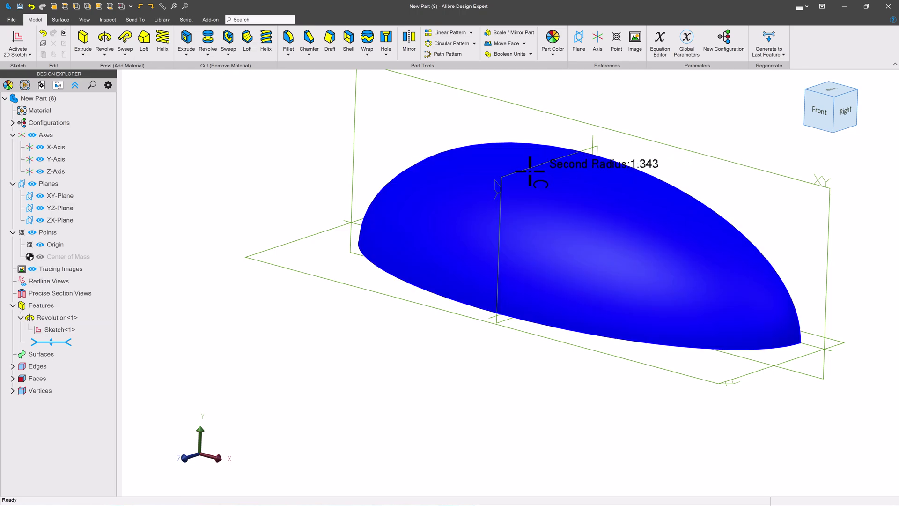
pyautogui.scroll(-1, 413, 273)
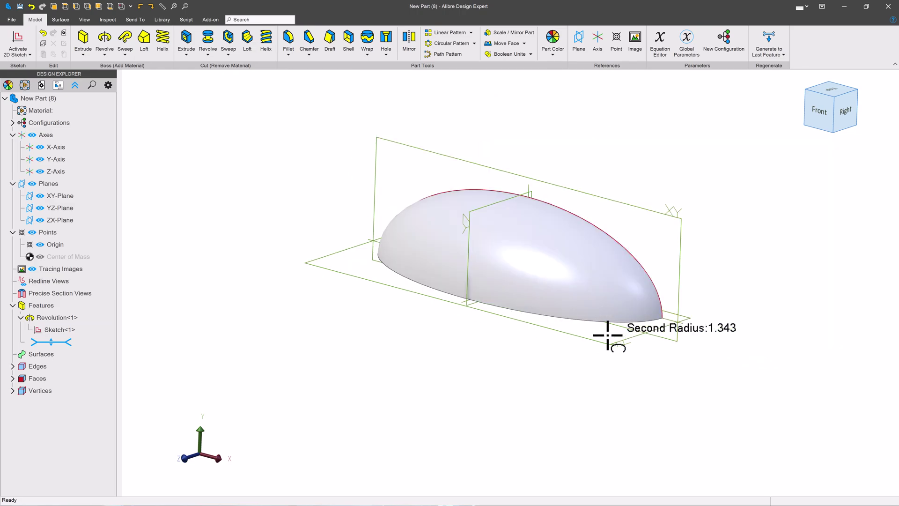
pyautogui.scroll(1, 628, 331)
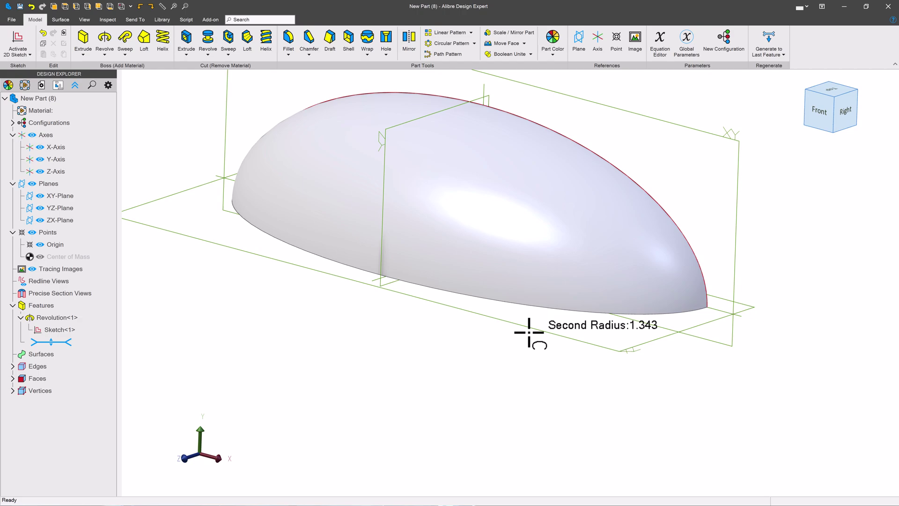
pyautogui.moveTo(518, 287); pyautogui.dragTo(468, 261, button='middle')
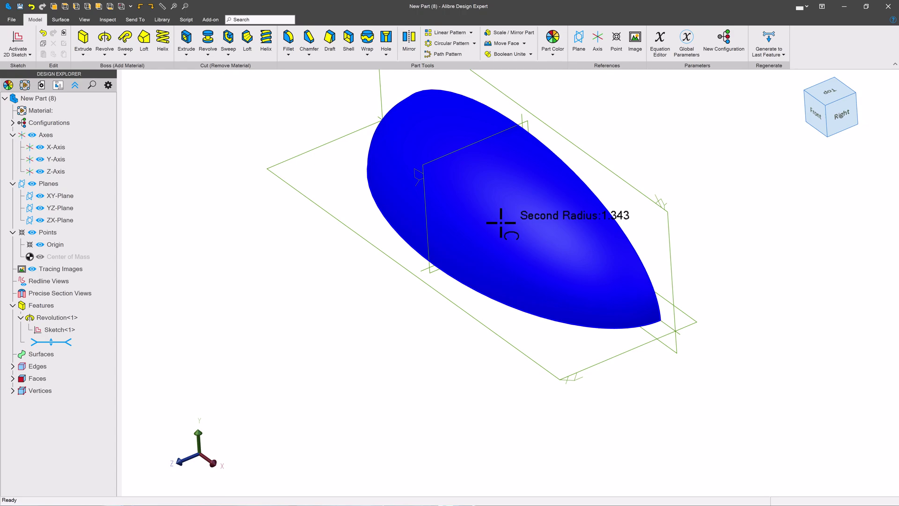
# Scale the part non-uniformly about the origin with a Z scale factor of 1.5, keeping the X and Y factors at 1.000.
pyautogui.click(512, 29)
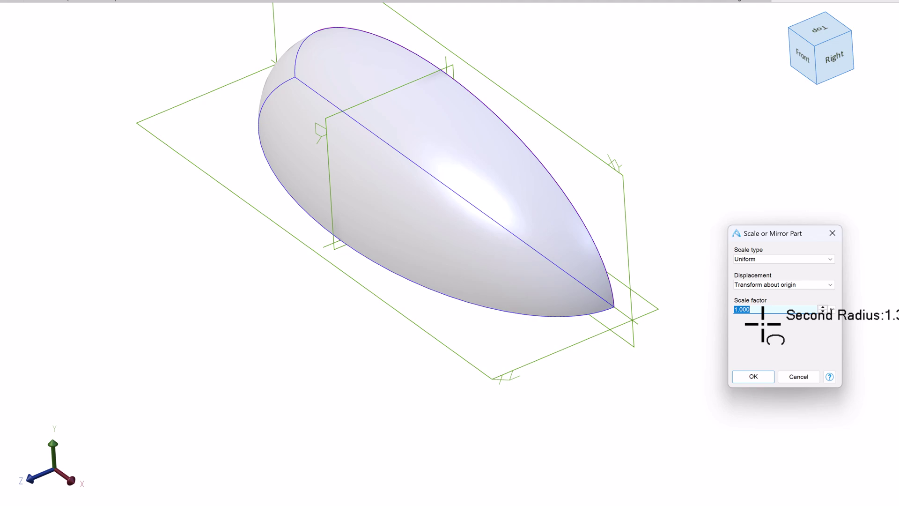
pyautogui.write('1')
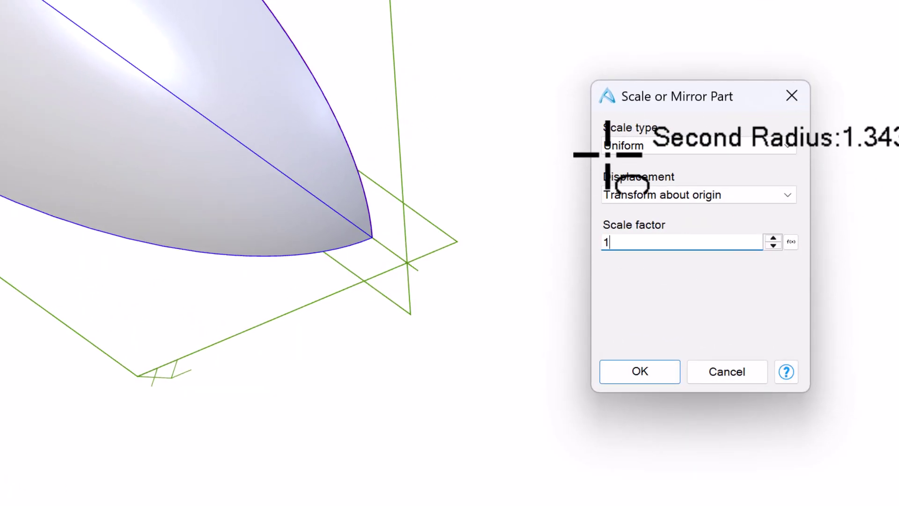
pyautogui.click(627, 145)
pyautogui.click(662, 175)
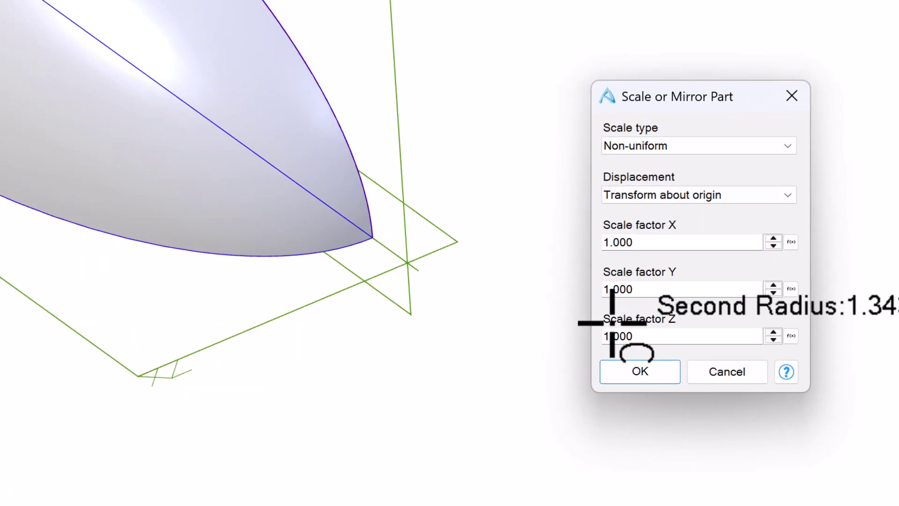
pyautogui.doubleClick(765, 374)
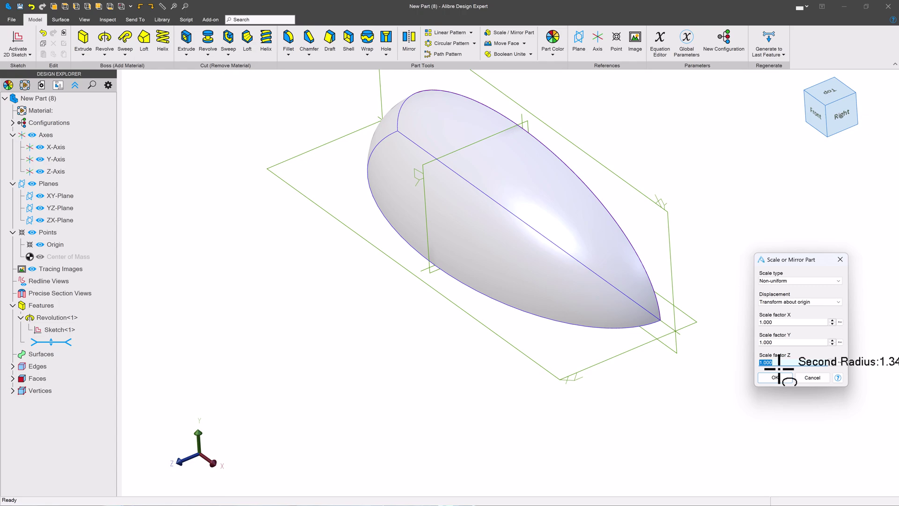
pyautogui.write('1.5')
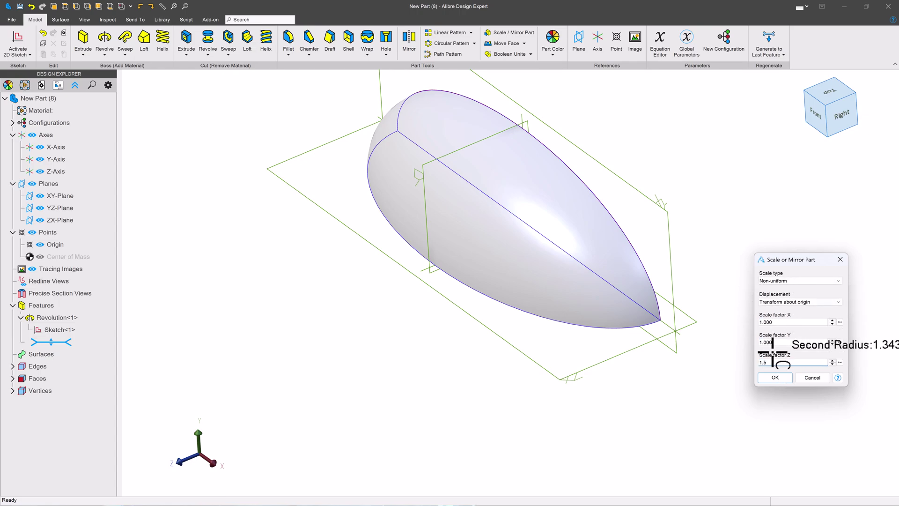
pyautogui.click(775, 378)
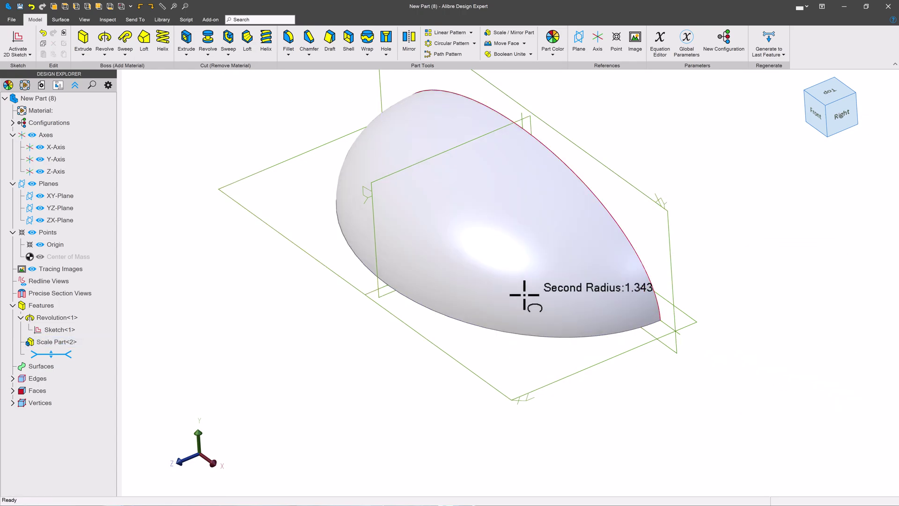
# Edit the part's non-uniform scale feature and set its Z scale factor to 2.
pyautogui.moveTo(526, 295); pyautogui.dragTo(510, 347, button='middle')
pyautogui.rightClick(51, 343)
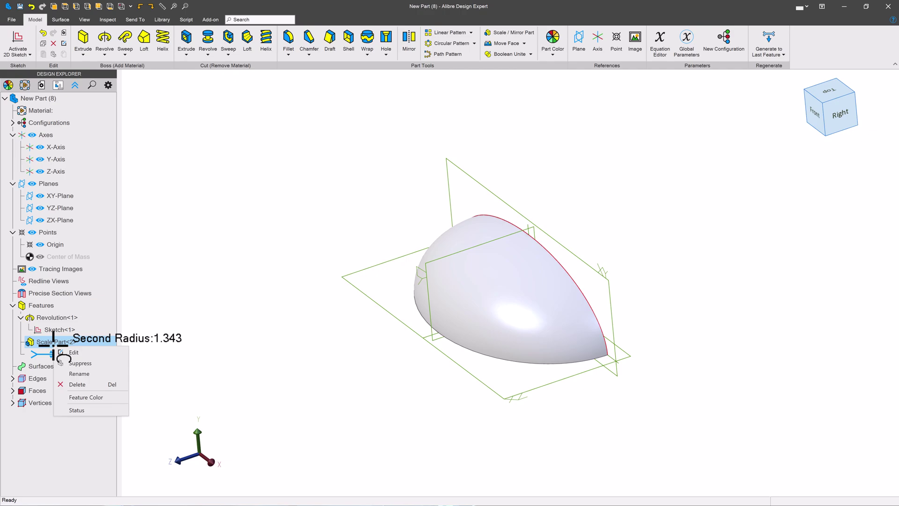
pyautogui.click(70, 373)
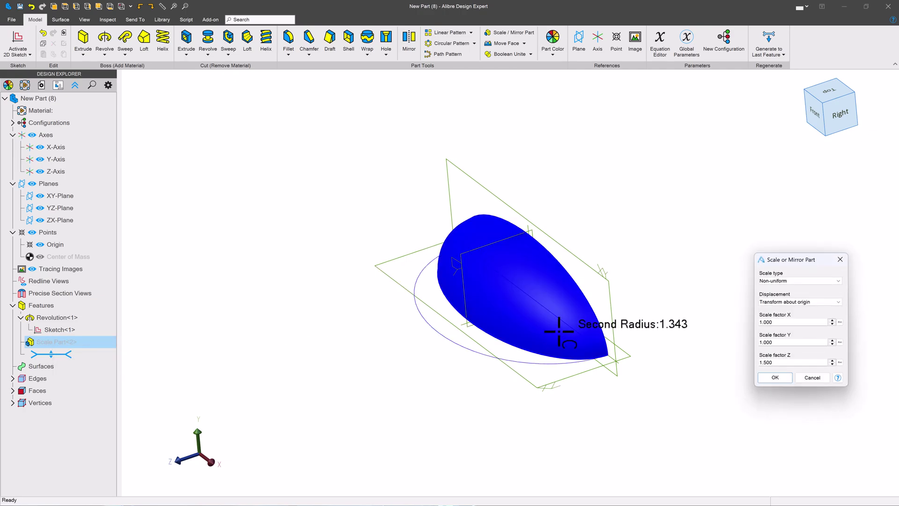
pyautogui.click(775, 362)
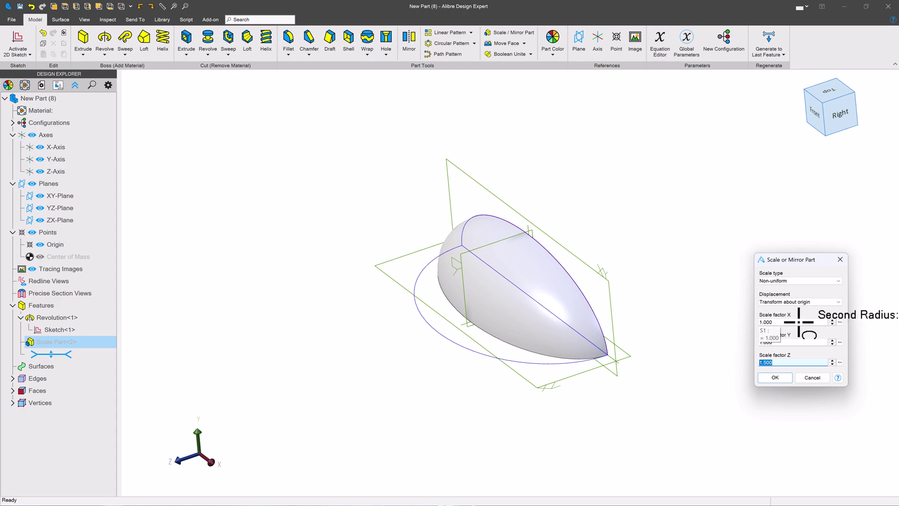
pyautogui.moveTo(525, 321); pyautogui.dragTo(418, 311, button='middle')
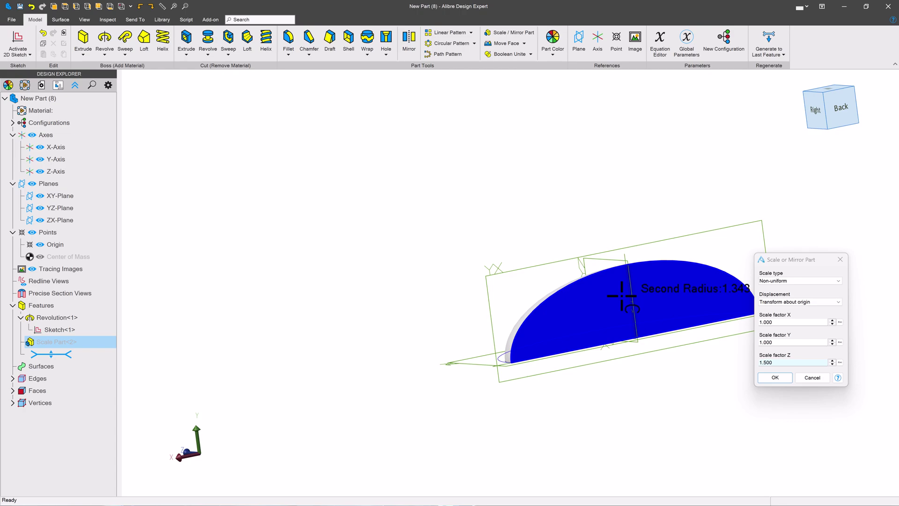
pyautogui.moveTo(621, 333); pyautogui.dragTo(604, 351, button='middle')
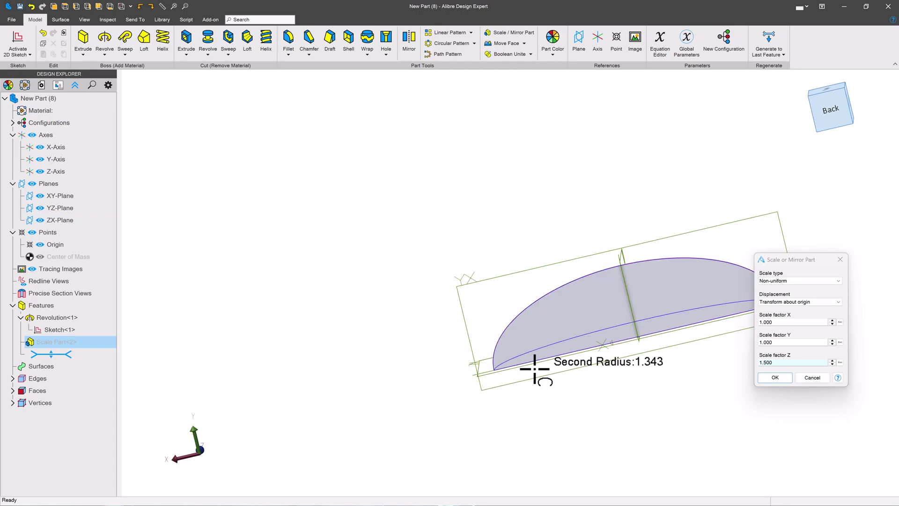
pyautogui.moveTo(530, 371); pyautogui.dragTo(780, 356, button='middle')
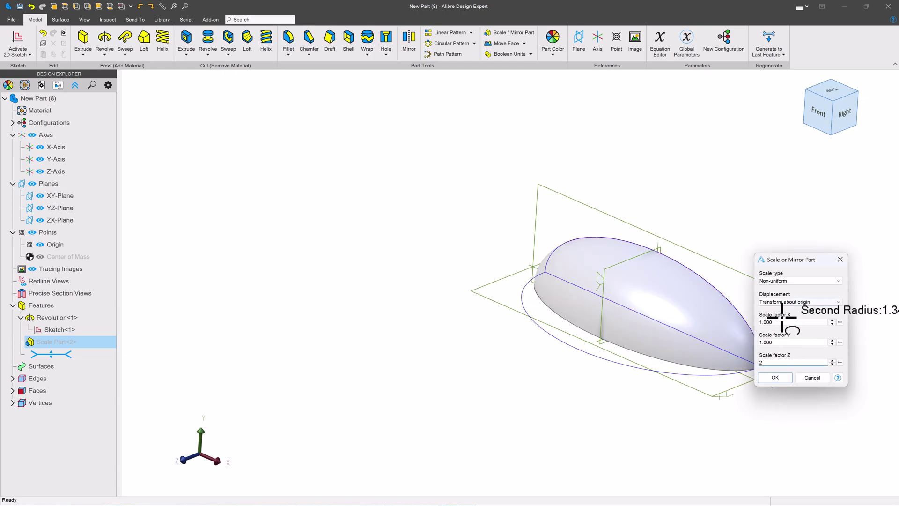
pyautogui.moveTo(642, 398); pyautogui.dragTo(633, 452, button='middle')
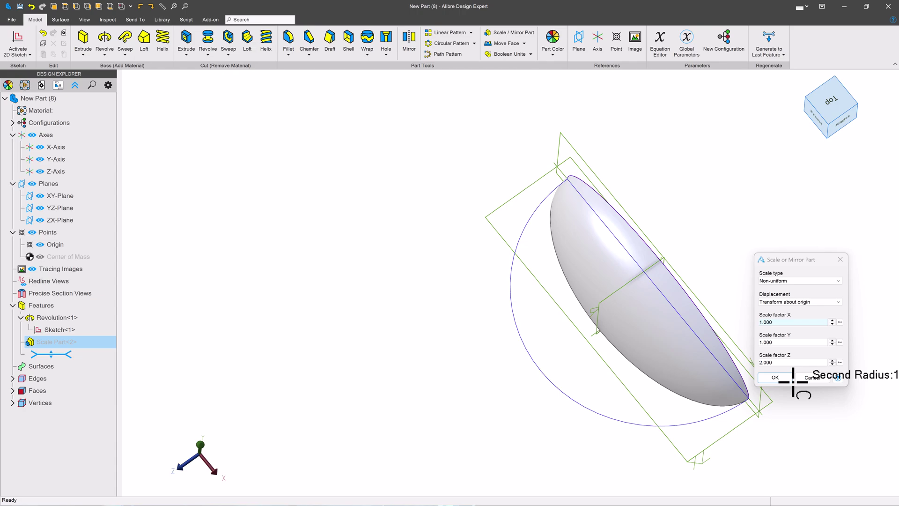
pyautogui.click(770, 377)
# Edit the non-uniform scale feature again and set its Z scale factor to 1.5.
pyautogui.moveTo(622, 301); pyautogui.dragTo(632, 133, button='middle')
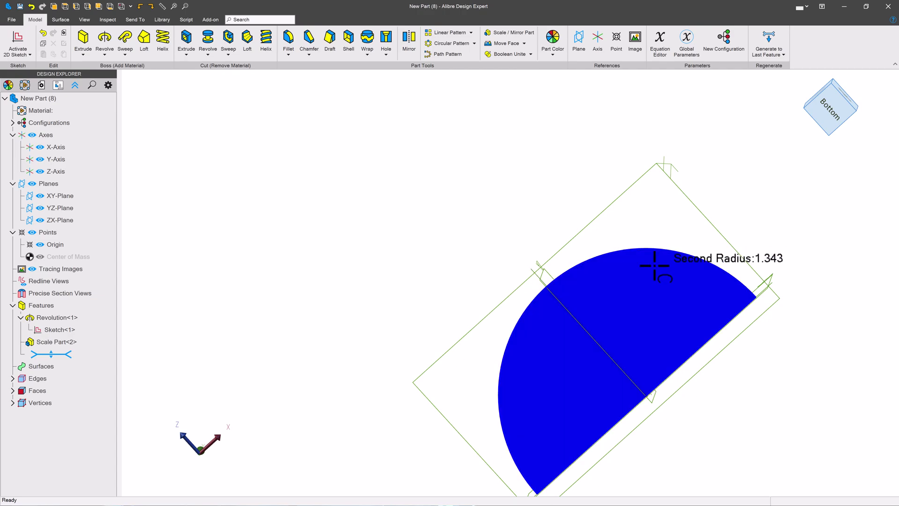
pyautogui.moveTo(655, 265); pyautogui.dragTo(599, 293, button='middle')
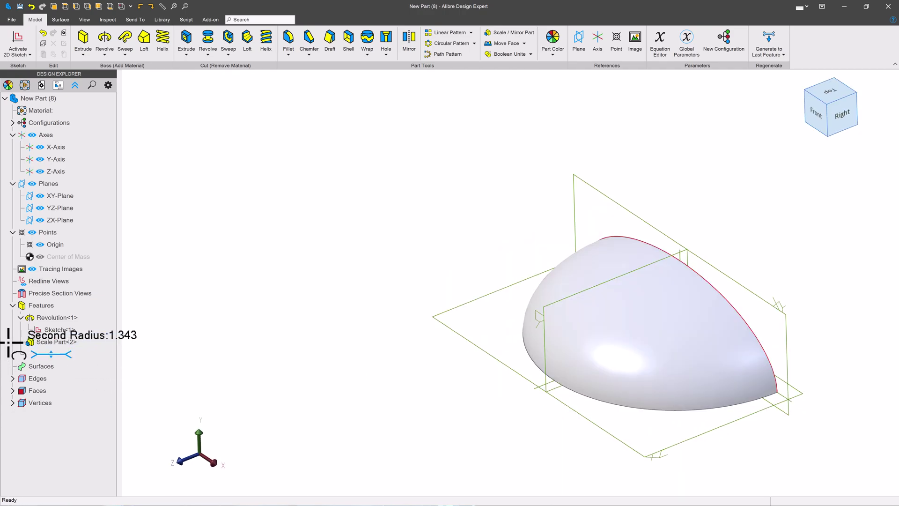
pyautogui.rightClick(45, 344)
pyautogui.click(60, 351)
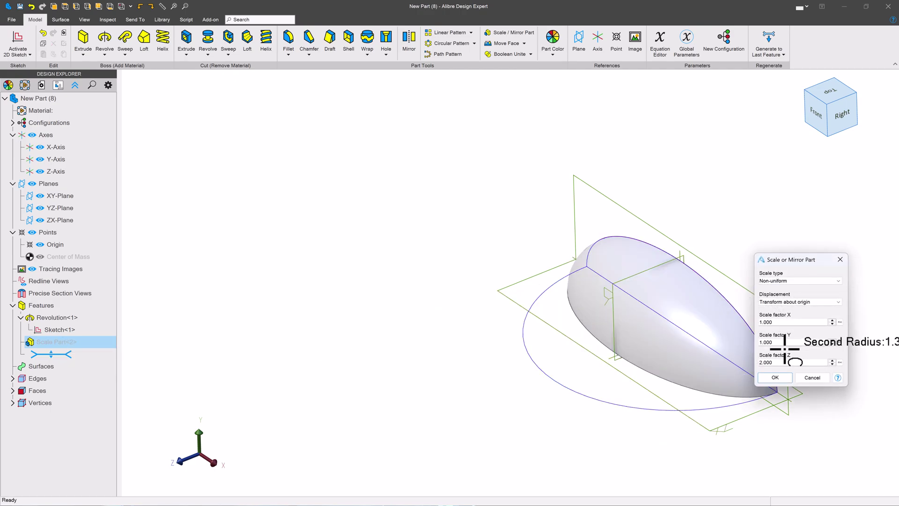
pyautogui.click(785, 342)
pyautogui.click(796, 362)
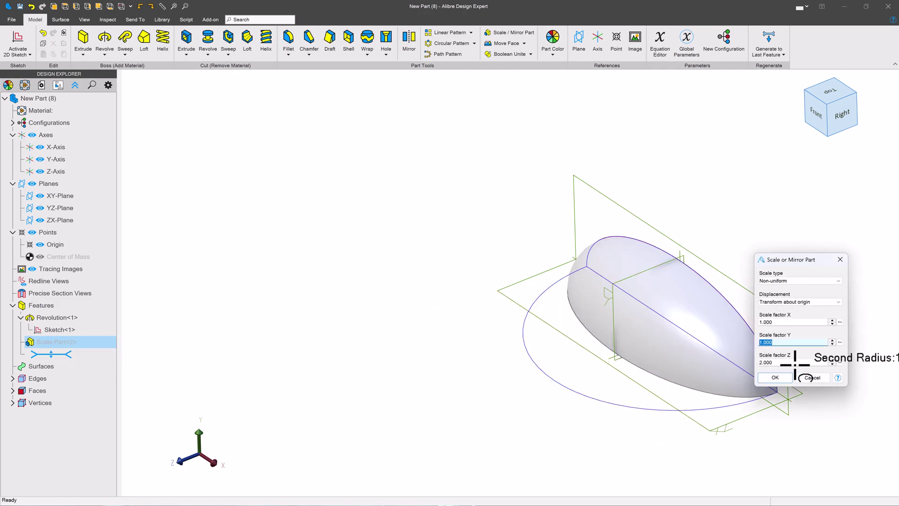
pyautogui.write('1.5')
pyautogui.press('Return')
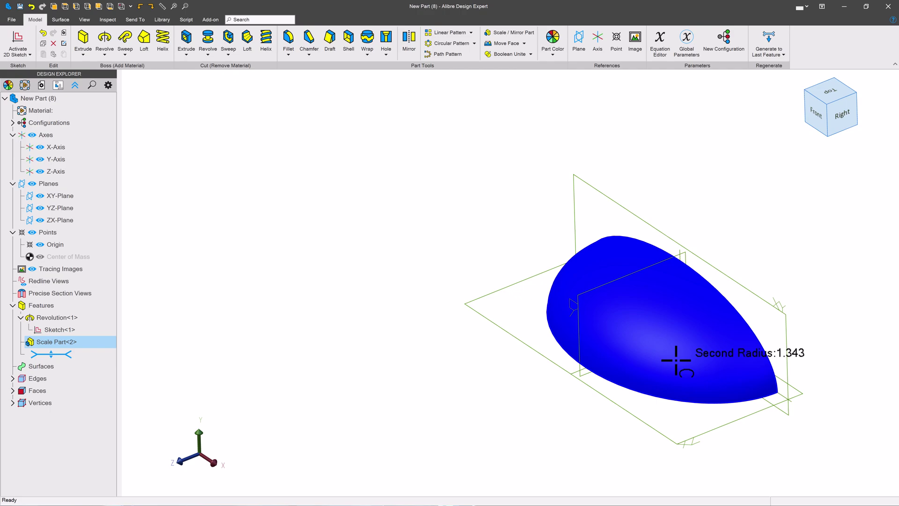
# Start a sketch on the XY-Plane and draw an upward-opening circular arc inside the outline near the ellipsoid's positive-X end.
pyautogui.moveTo(539, 396); pyautogui.dragTo(544, 377, button='middle')
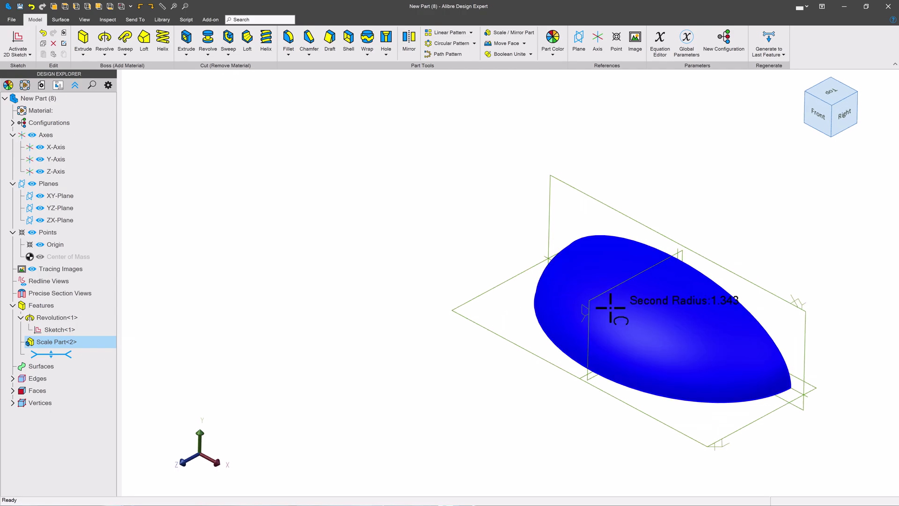
pyautogui.moveTo(604, 301); pyautogui.dragTo(755, 365, button='middle')
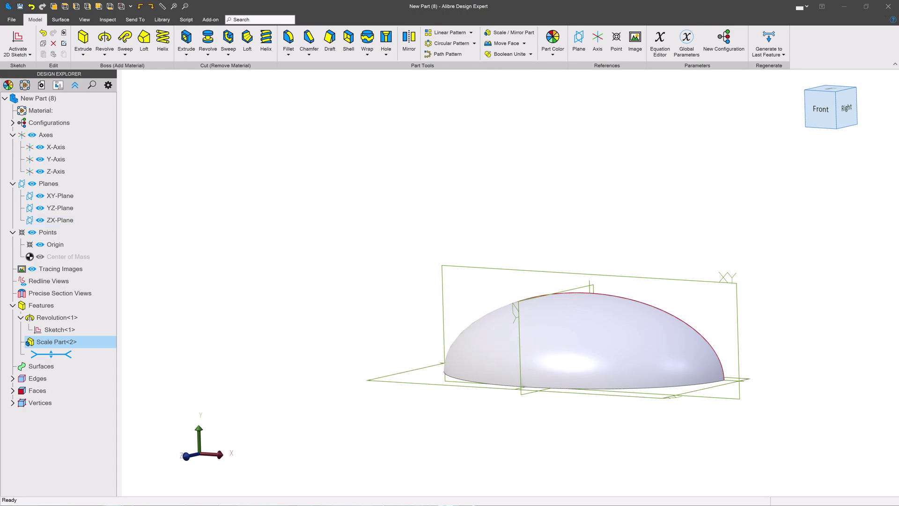
pyautogui.click(715, 281)
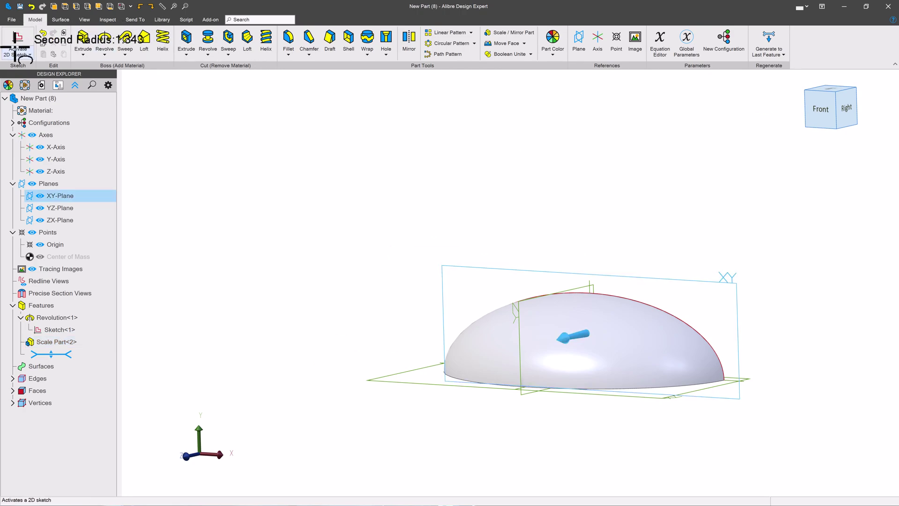
pyautogui.click(17, 41)
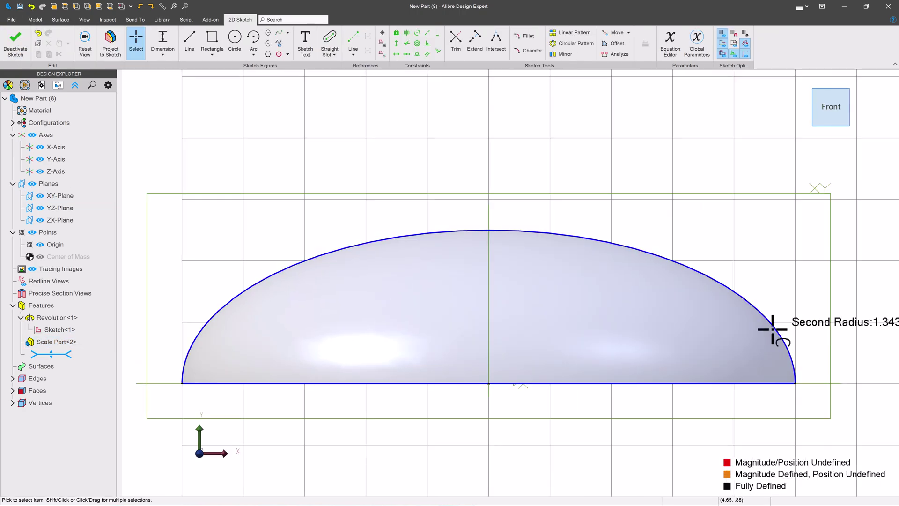
pyautogui.click(254, 38)
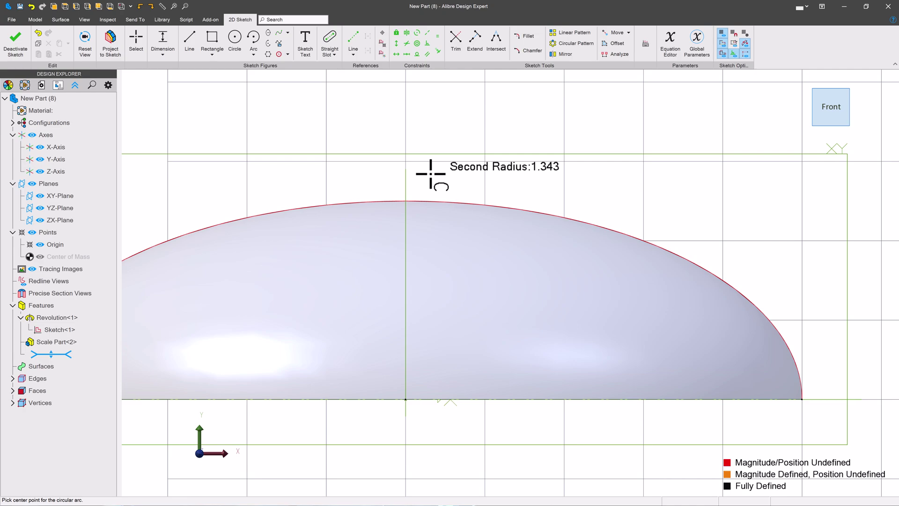
pyautogui.click(732, 168)
pyautogui.click(739, 381)
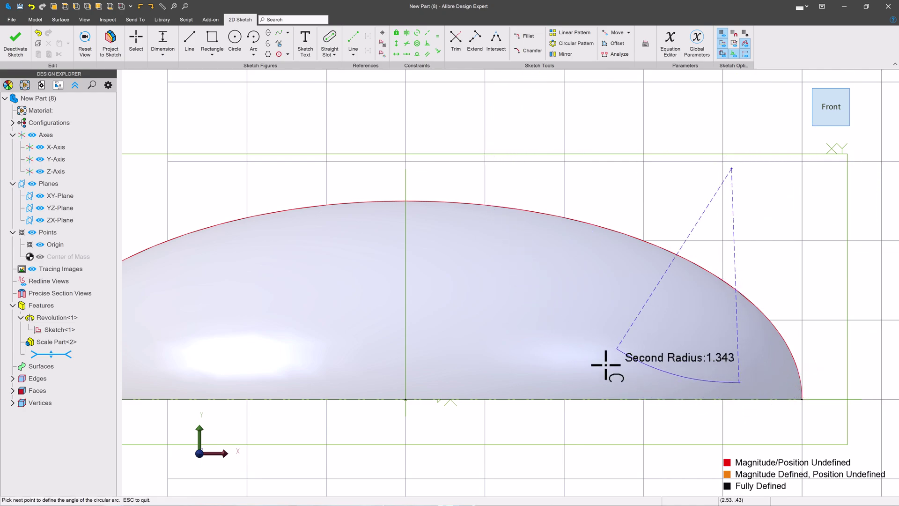
pyautogui.click(616, 348)
# Draw a second circular arc of about 3.06 in radius beneath the profile's crest, with its centre below the origin.
pyautogui.click(402, 473)
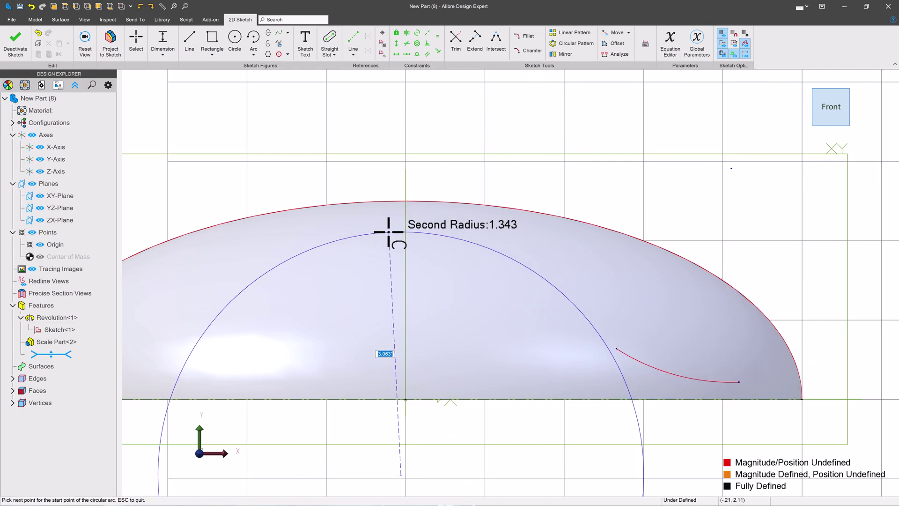
pyautogui.click(390, 232)
pyautogui.click(503, 260)
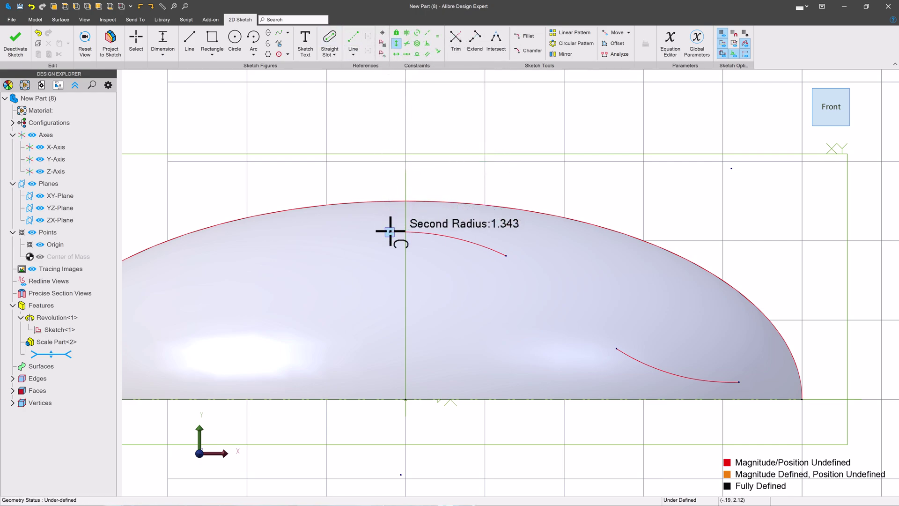
# Constrain the upper arc's start point and centre vertically to the origin, and the lower arc's outer endpoint vertically to its own centre.
pyautogui.click(403, 399)
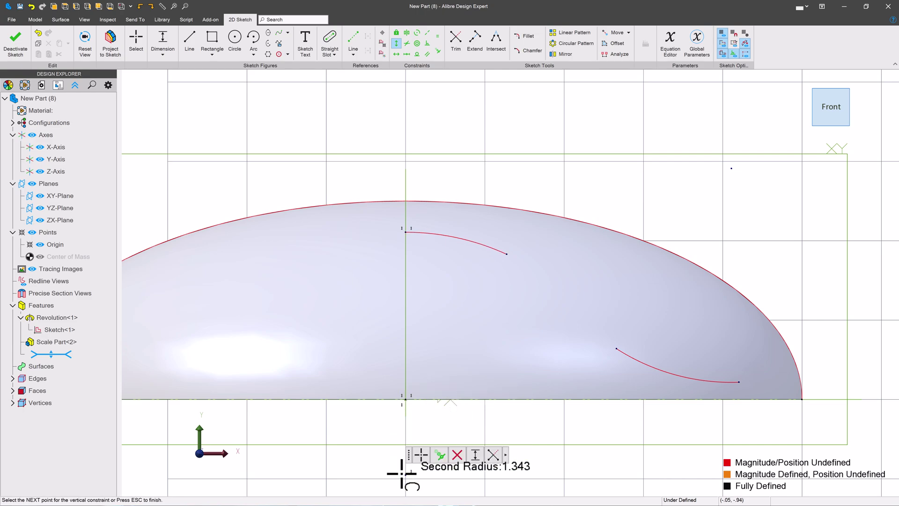
pyautogui.press('Escape')
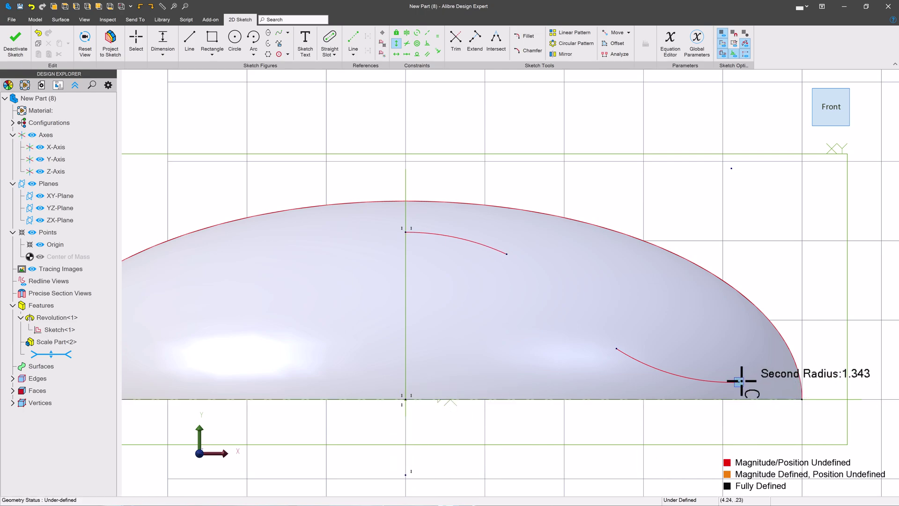
pyautogui.click(740, 381)
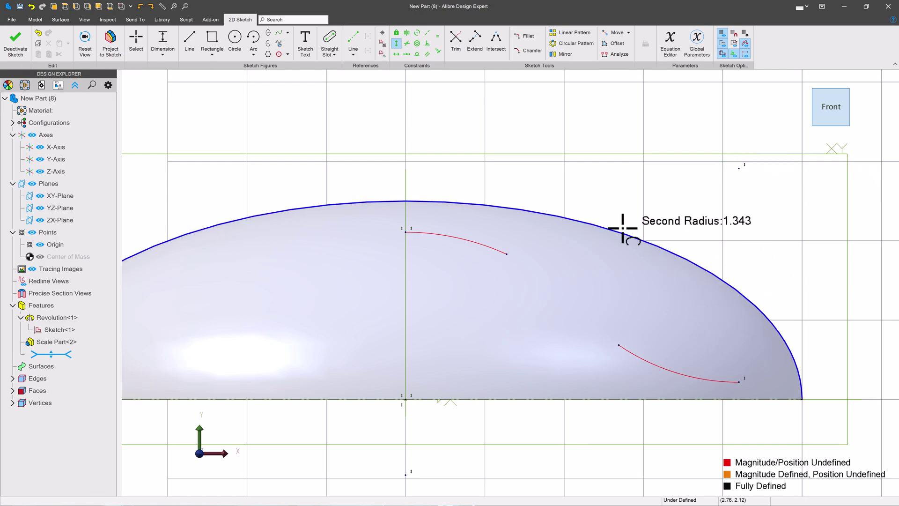
# Constrain the lower arc's outer endpoint coincident with the X-Axis, and connect the two arcs' inner ends with a straight line.
pyautogui.click(437, 50)
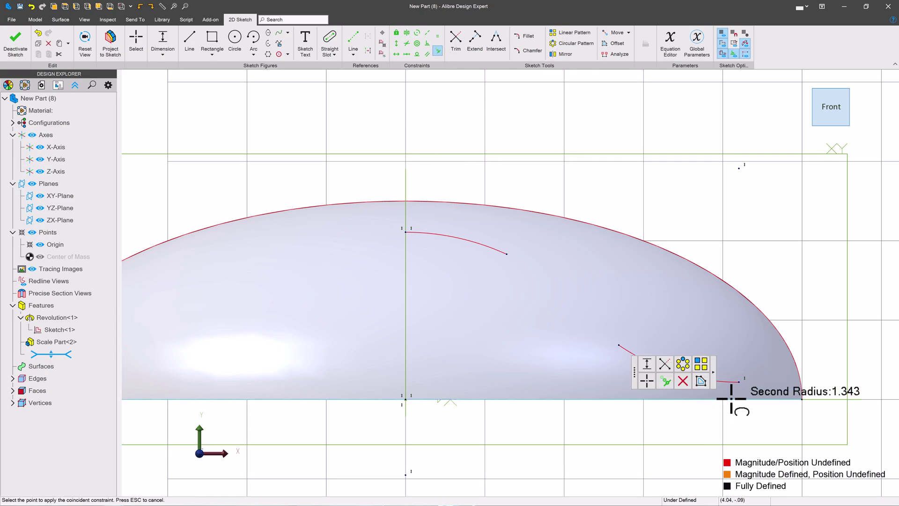
pyautogui.click(740, 382)
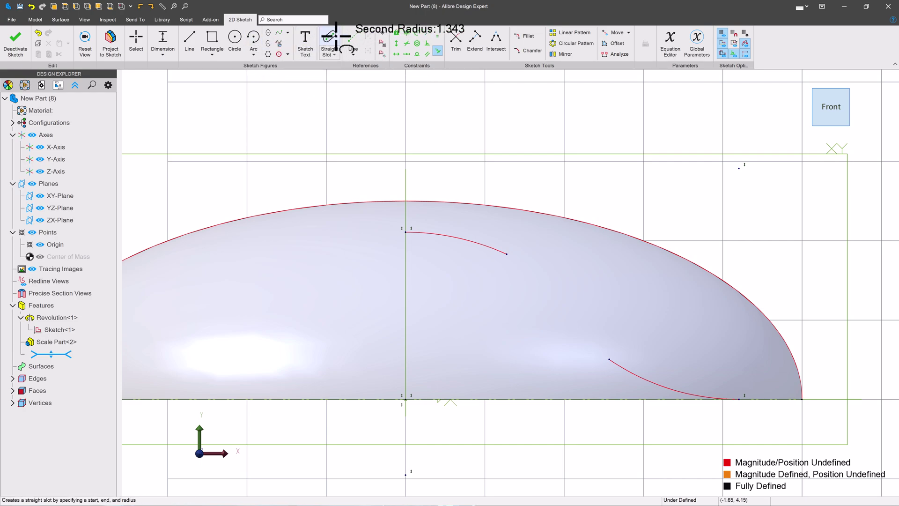
pyautogui.click(189, 42)
pyautogui.click(507, 254)
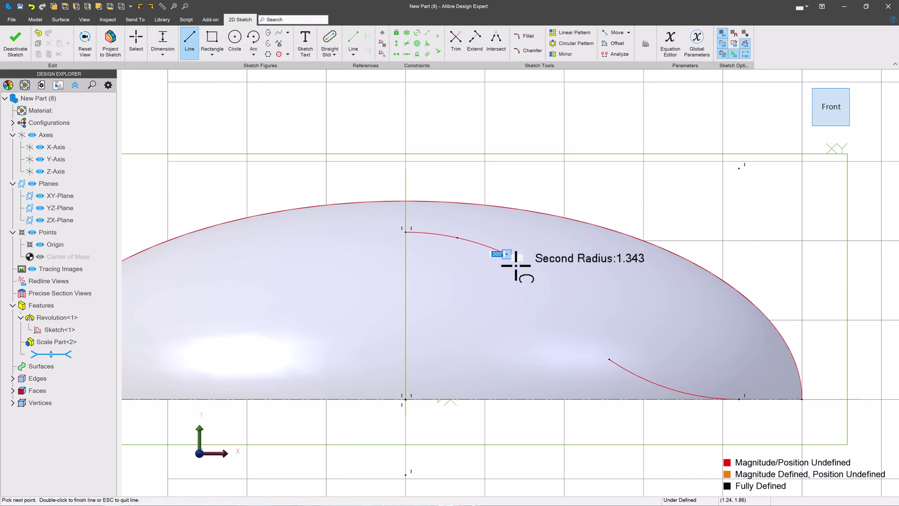
pyautogui.doubleClick(609, 359)
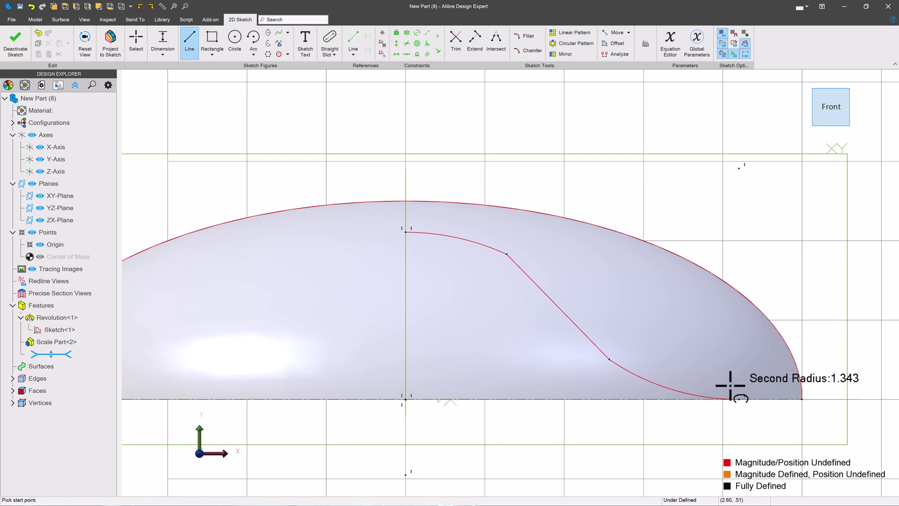
# Make the connecting line tangent to both the upper arc and the lower arc.
pyautogui.click(416, 54)
pyautogui.click(494, 247)
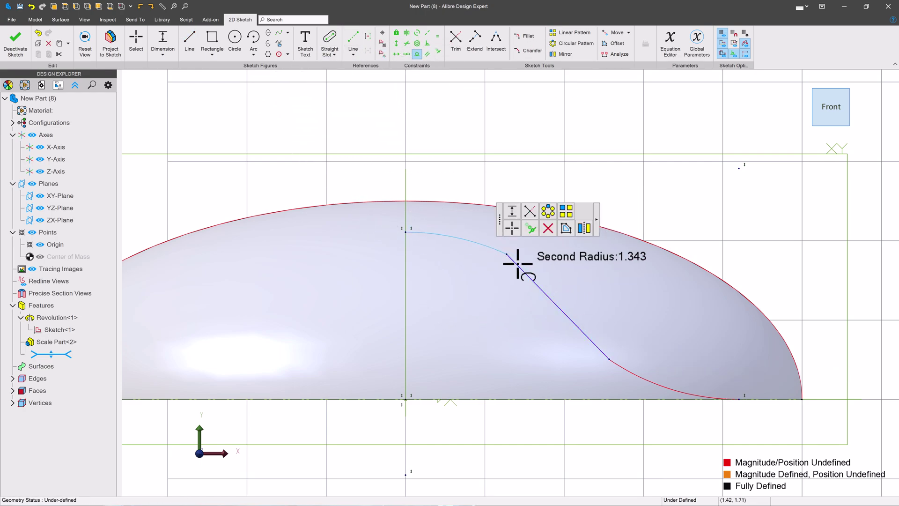
pyautogui.click(519, 263)
pyautogui.click(604, 335)
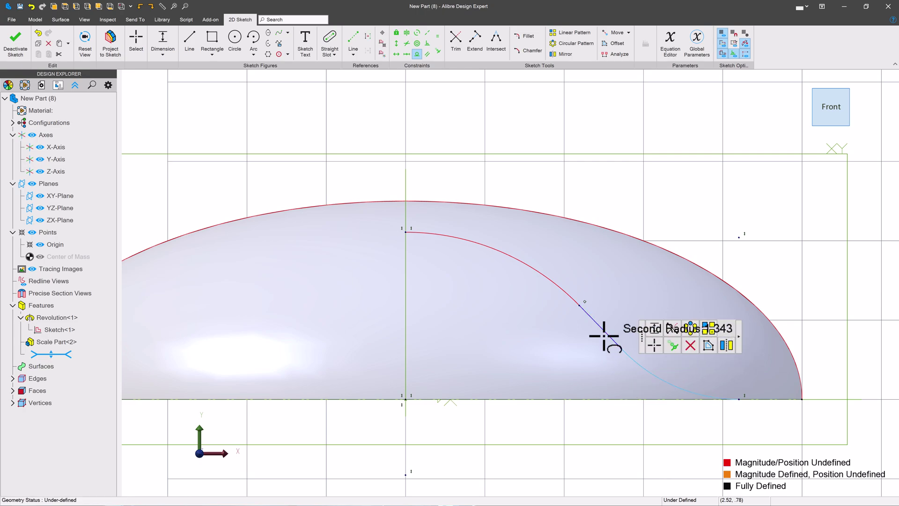
pyautogui.click(605, 329)
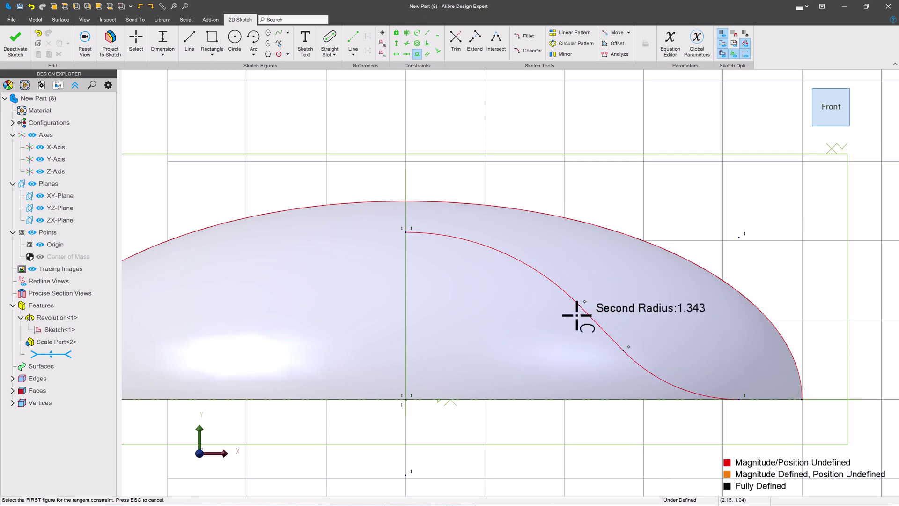
pyautogui.press('Escape')
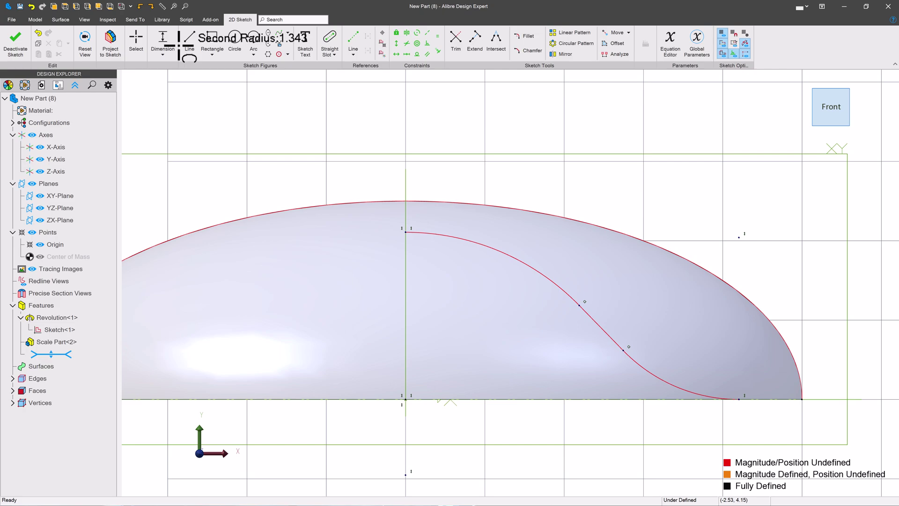
# Dimension the upper arc's start point 0.75 in above the origin.
pyautogui.click(406, 399)
pyautogui.click(299, 329)
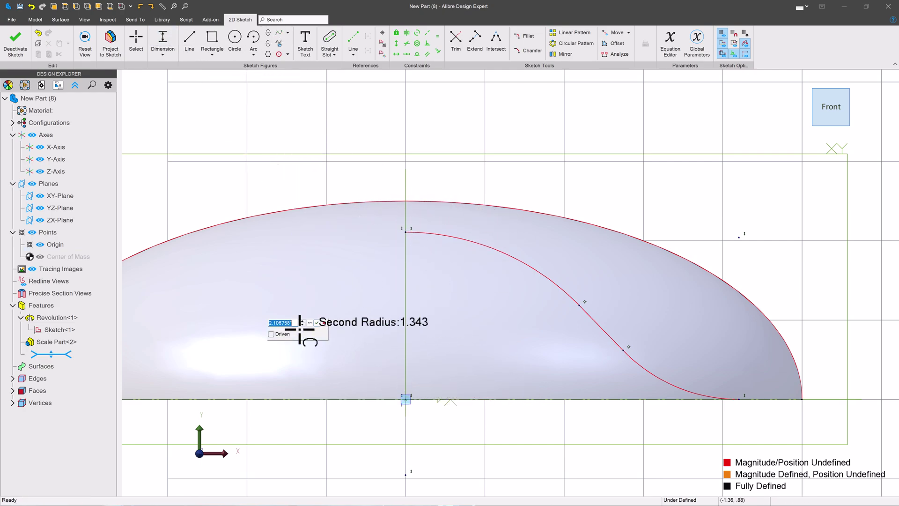
pyautogui.press('Return')
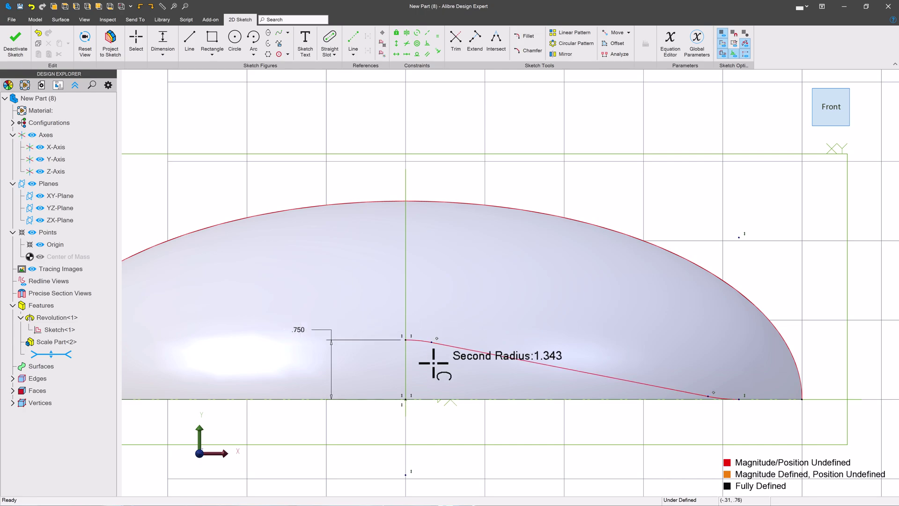
# Dimension the radii of both arcs, setting the lower, outer arc's radius to 4.5 in.
pyautogui.click(420, 338)
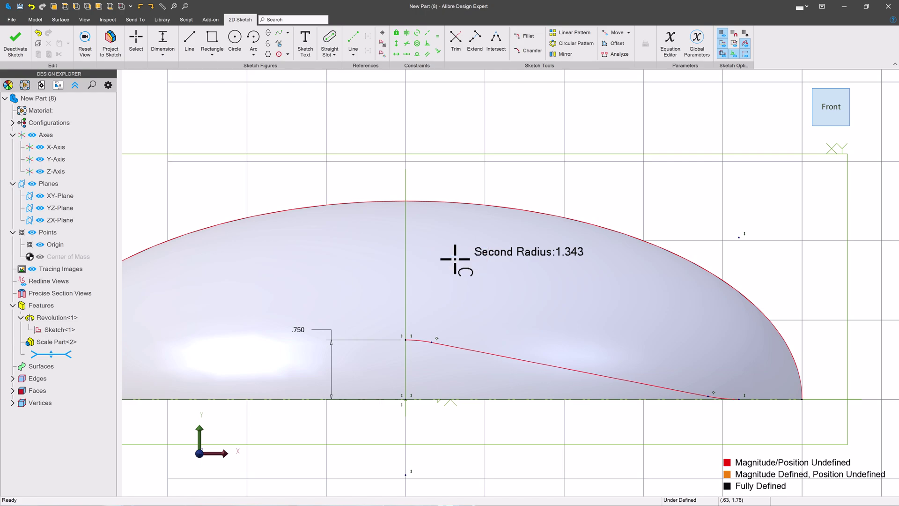
pyautogui.click(711, 396)
pyautogui.write('4')
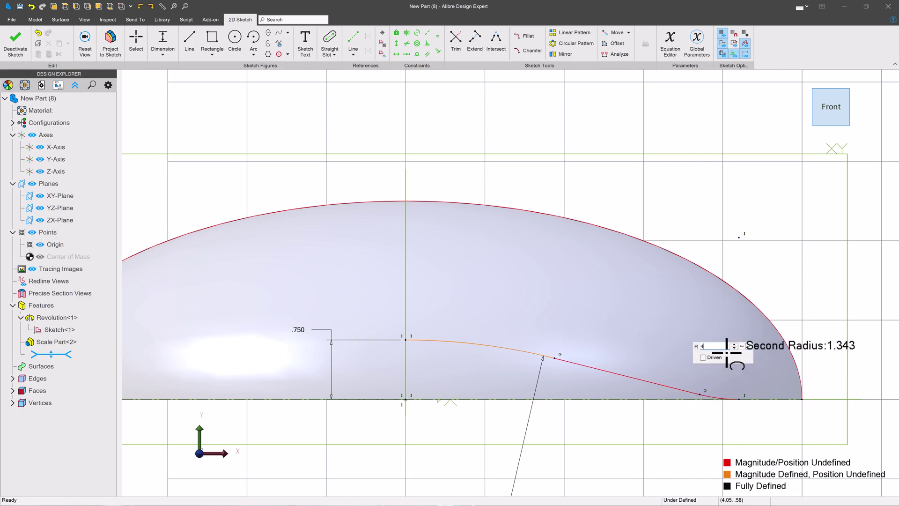
pyautogui.write('.5')
pyautogui.press('Return')
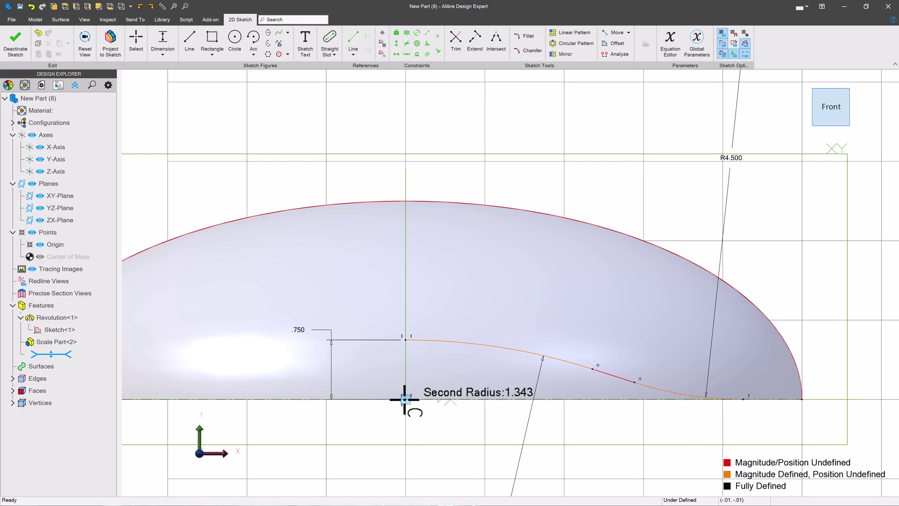
# Dimension the profile's outer endpoint 4.25 in horizontally from the origin.
pyautogui.press('Tab')
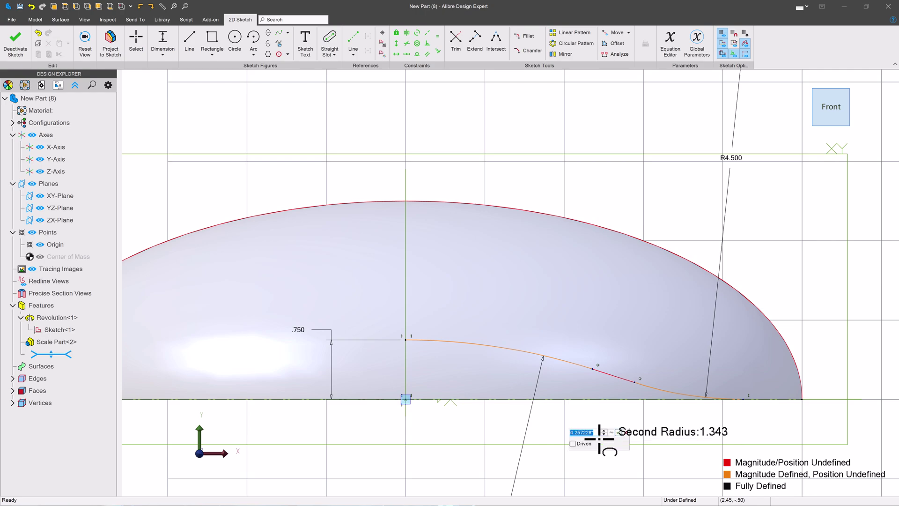
pyautogui.write('4.25')
pyautogui.press('Return')
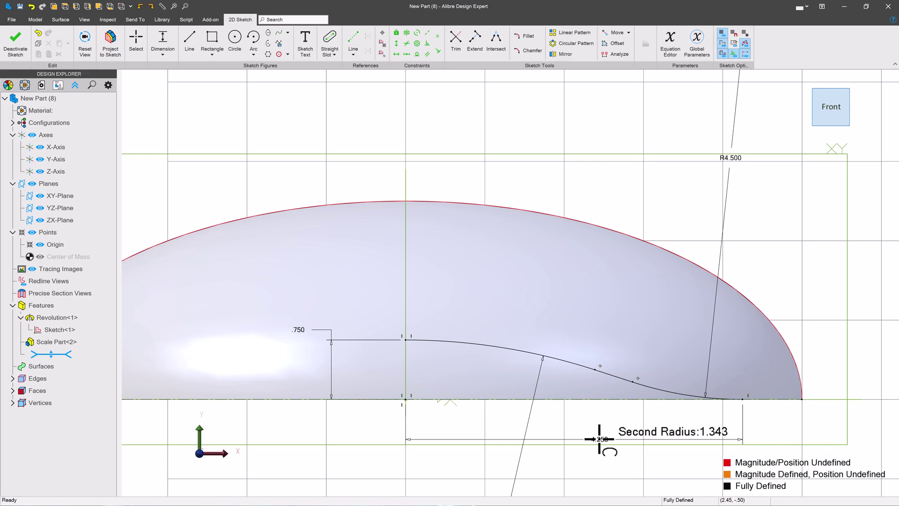
# Close the profile with a vertical line down to the origin and a horizontal line to the outer arc's endpoint, and finish the sketch.
pyautogui.click(189, 43)
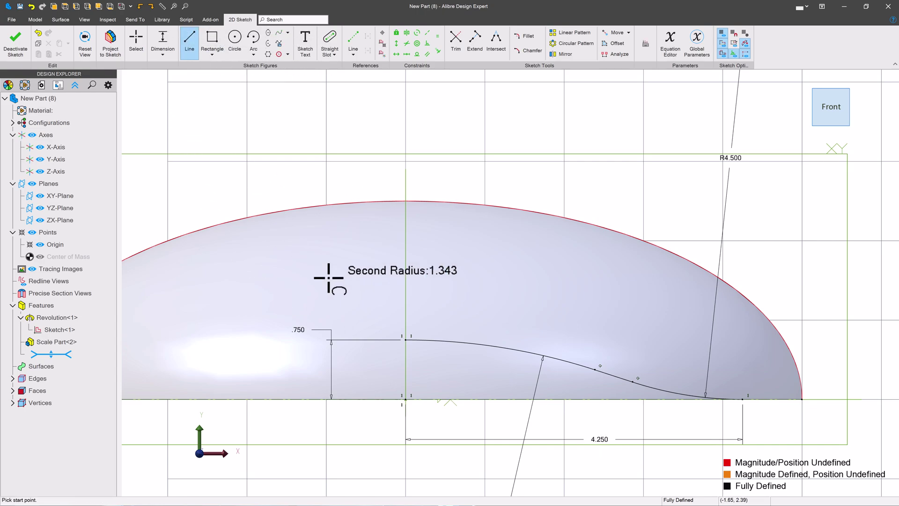
pyautogui.click(406, 339)
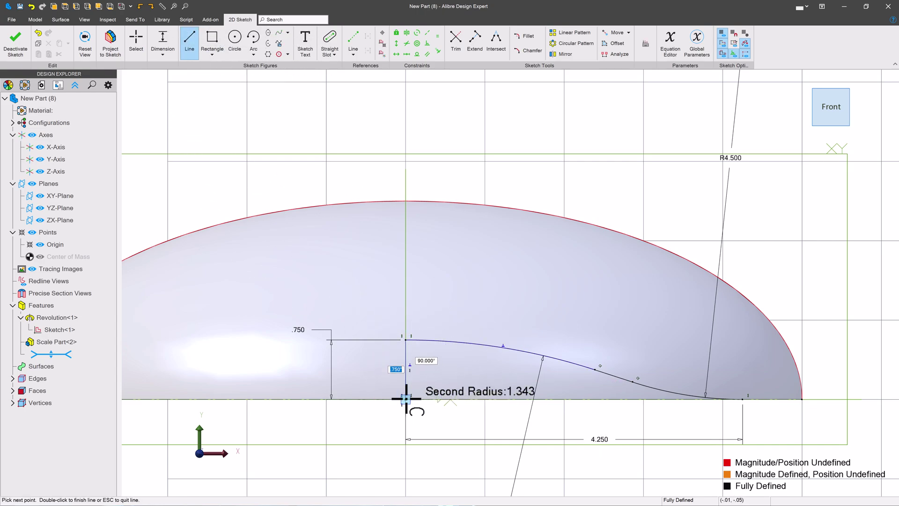
pyautogui.click(405, 399)
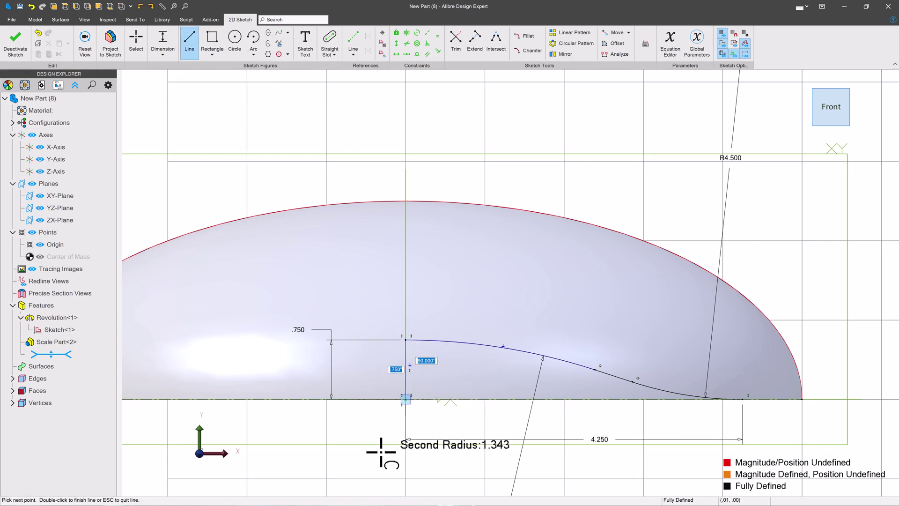
pyautogui.click(742, 399)
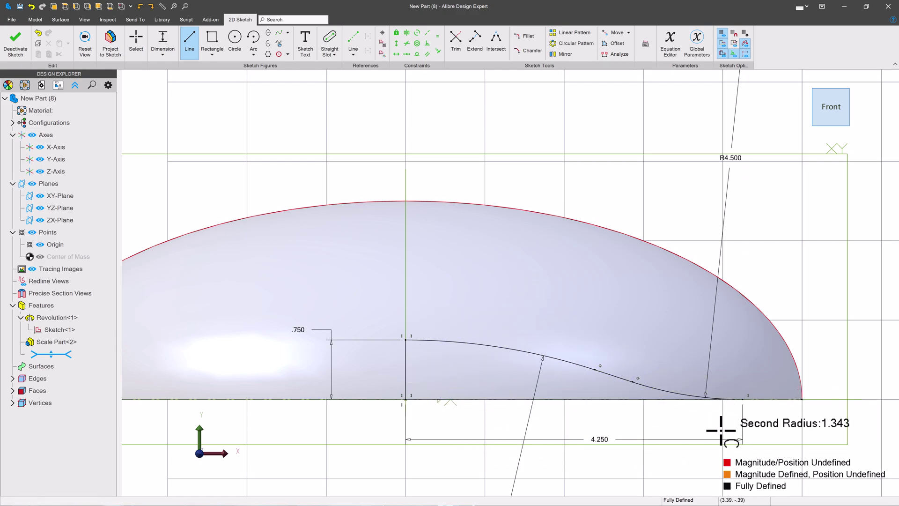
pyautogui.click(10, 42)
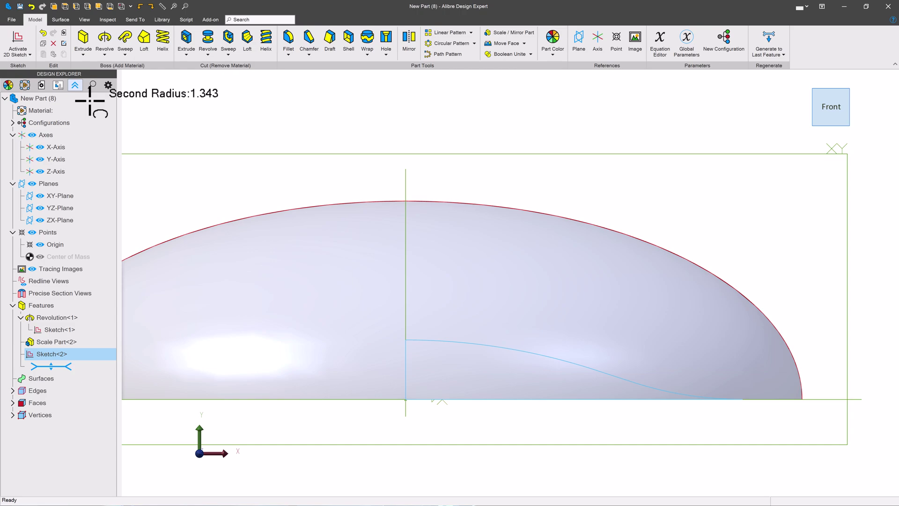
# Extrude-cut the closed S-curve profile all the way through the quarter ellipsoid.
pyautogui.click(186, 38)
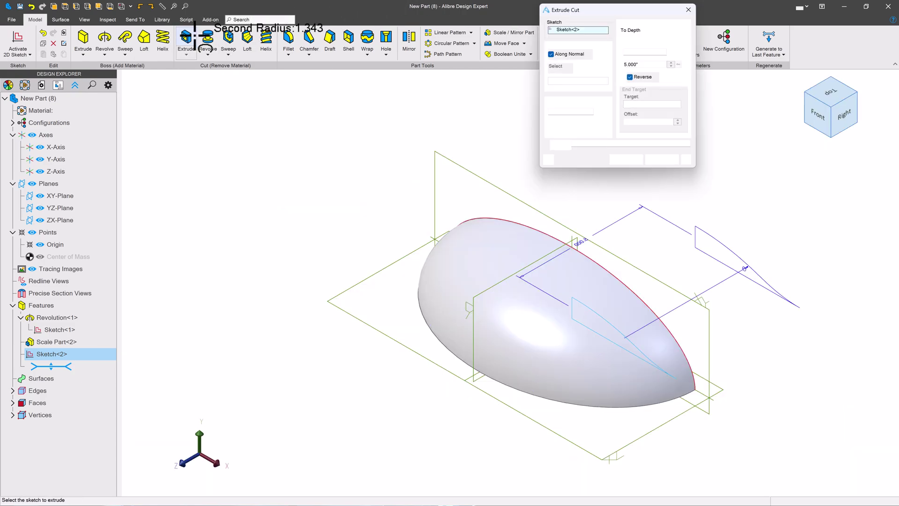
pyautogui.click(641, 28)
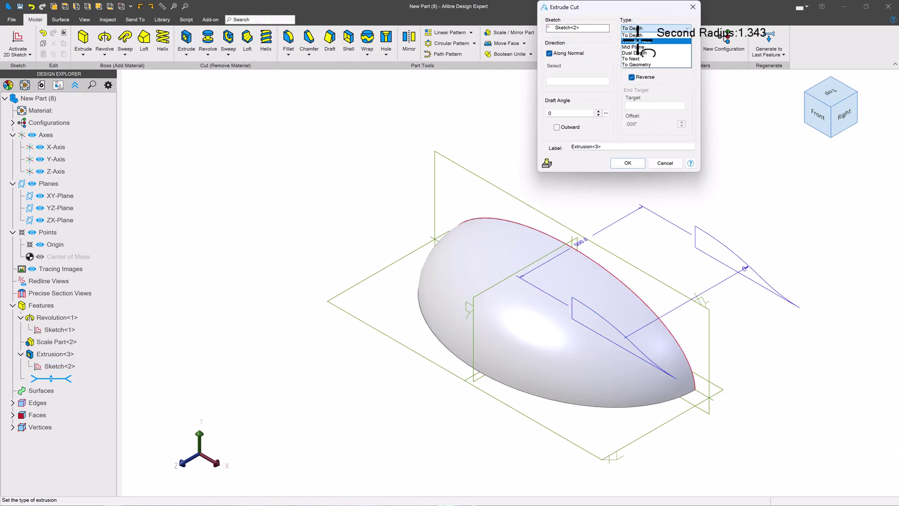
pyautogui.click(636, 54)
pyautogui.click(632, 160)
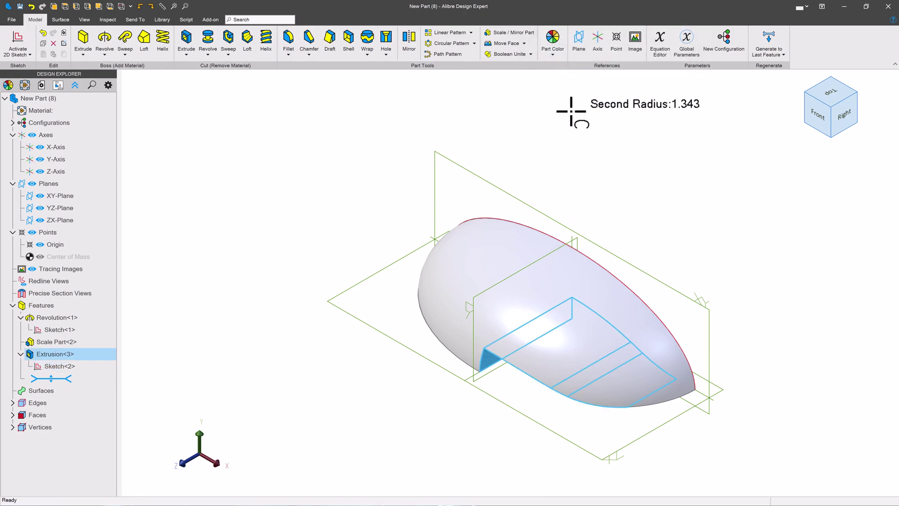
# Mirror the extruded cut about the YZ-Plane to the ellipsoid's negative-X half.
pyautogui.click(409, 43)
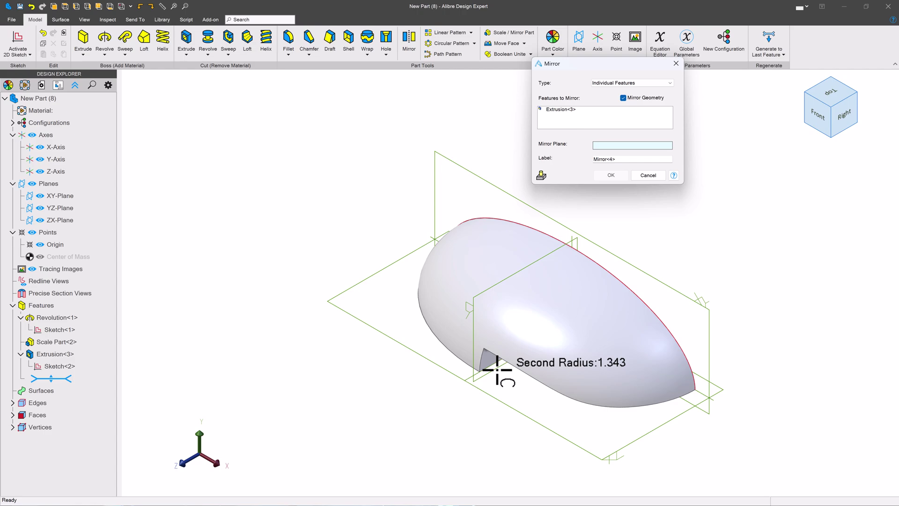
pyautogui.click(515, 346)
pyautogui.click(611, 175)
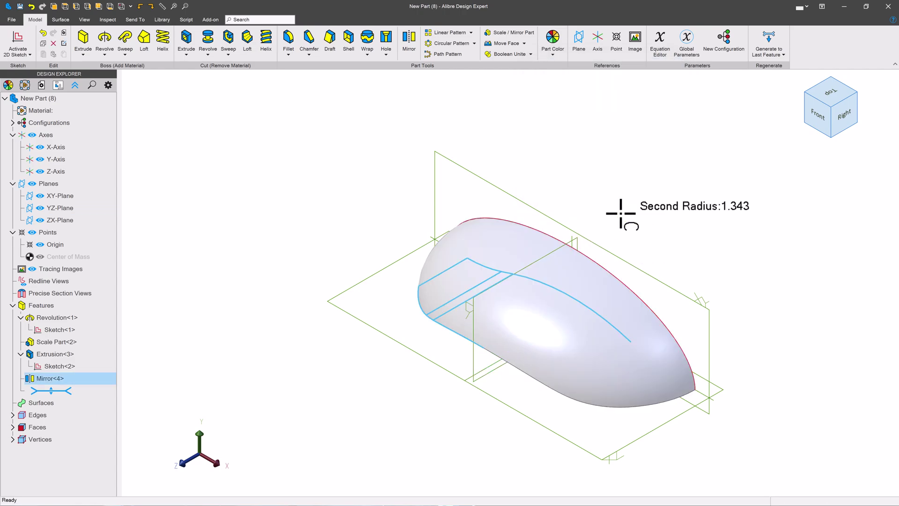
# Start a shell of the body, removing the large flat face on the XY-Plane and setting the standard thickness to 0.1 in.
pyautogui.moveTo(629, 215); pyautogui.dragTo(605, 216, button='middle')
pyautogui.moveTo(605, 216); pyautogui.dragTo(636, 6, button='right')
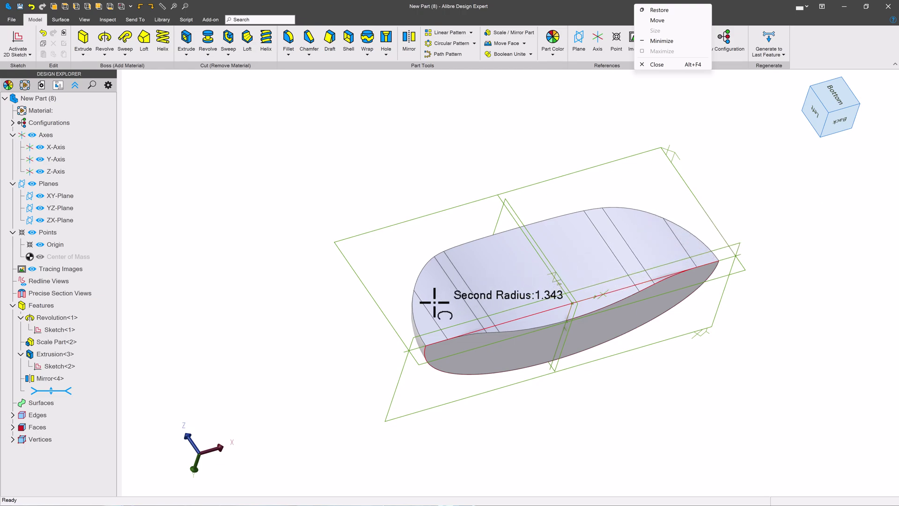
pyautogui.click(677, 140)
pyautogui.moveTo(650, 192); pyautogui.dragTo(668, 175, button='right')
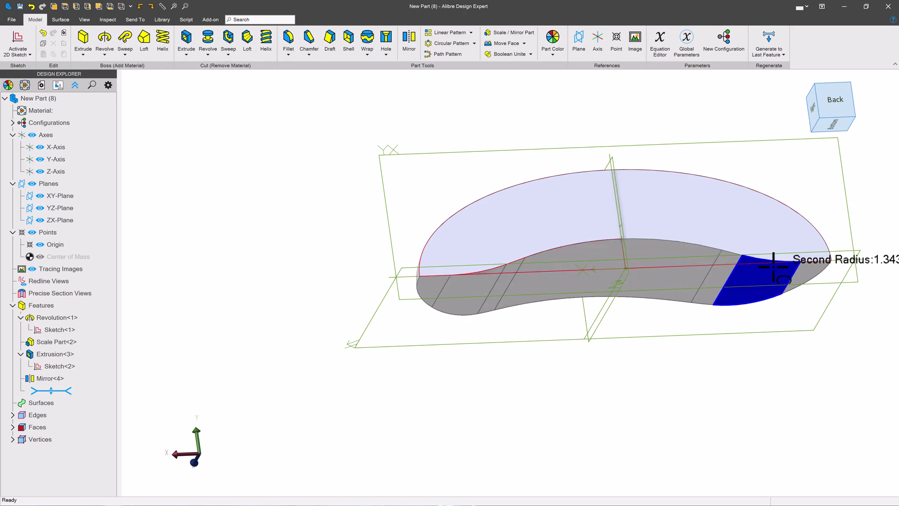
pyautogui.moveTo(733, 246); pyautogui.dragTo(453, 150, button='right')
pyautogui.click(348, 38)
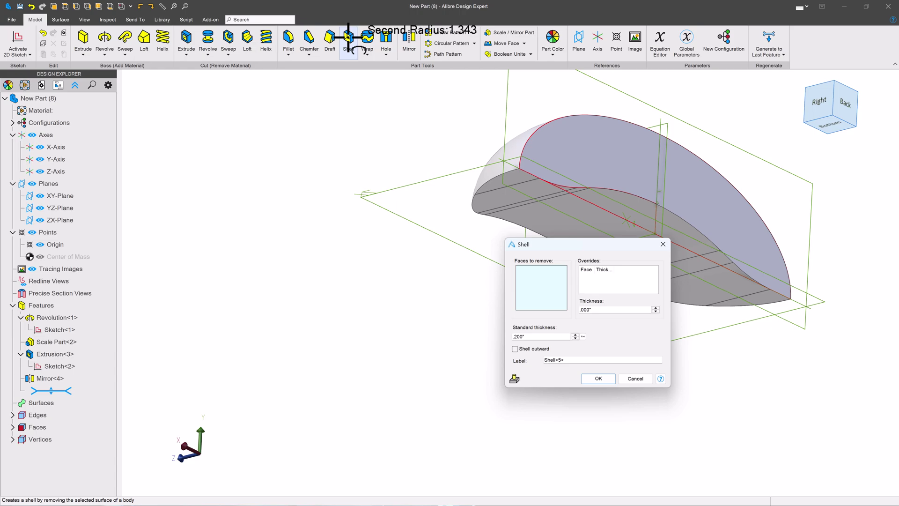
pyautogui.click(631, 162)
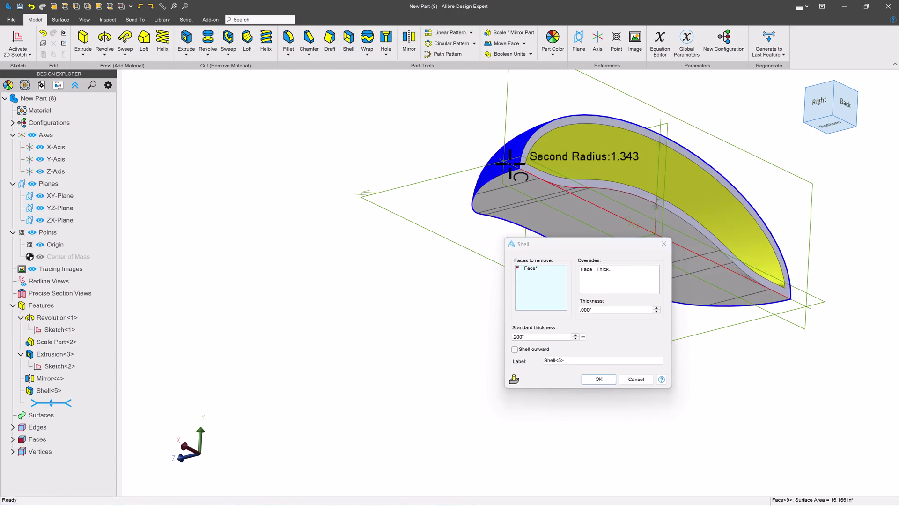
pyautogui.click(528, 336)
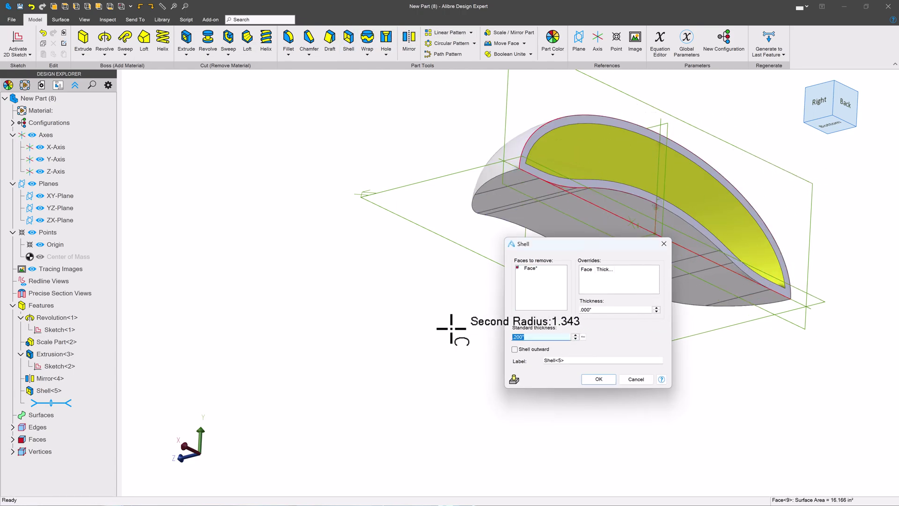
pyautogui.press('Return')
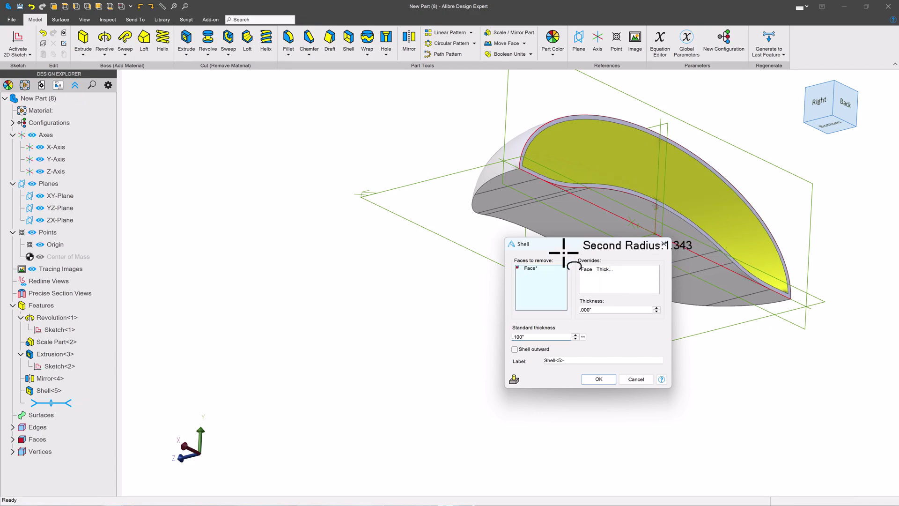
# Add all the faces of the S-curved underside to the shell's faces to remove and complete the shell.
pyautogui.click(520, 189)
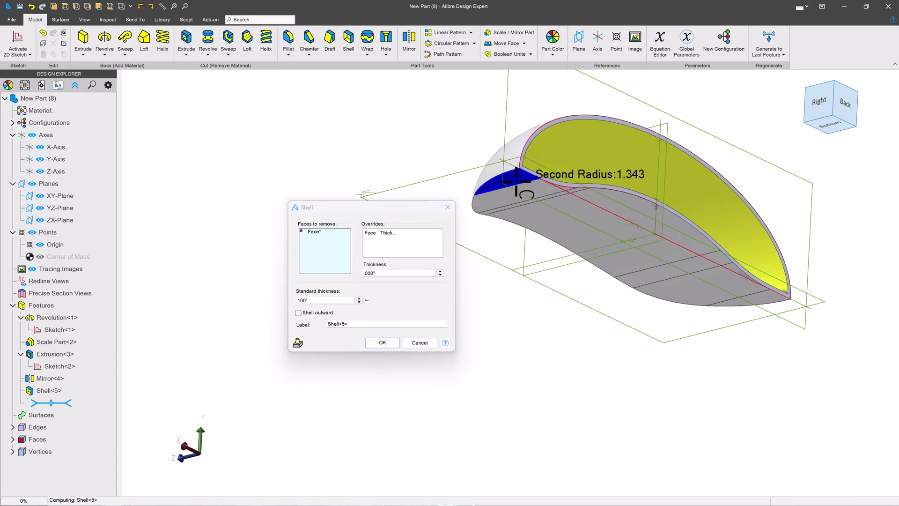
pyautogui.click(574, 200)
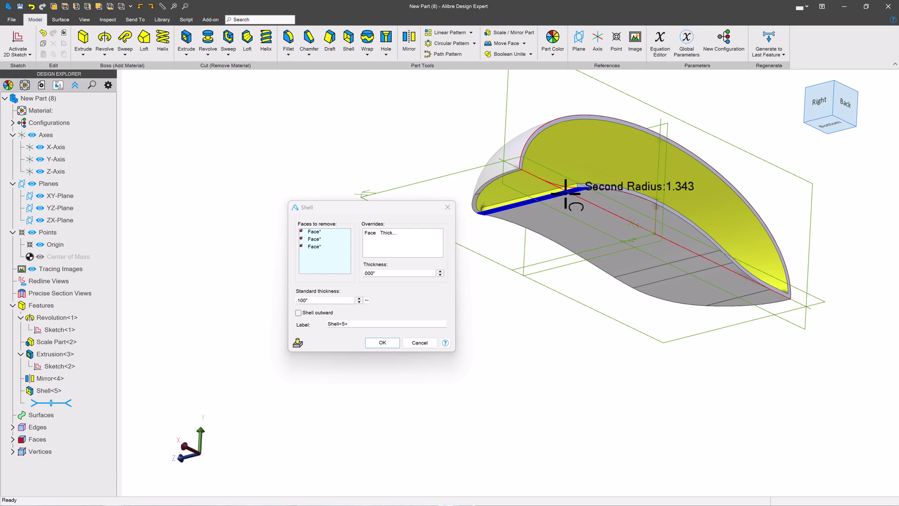
pyautogui.click(604, 220)
pyautogui.click(693, 261)
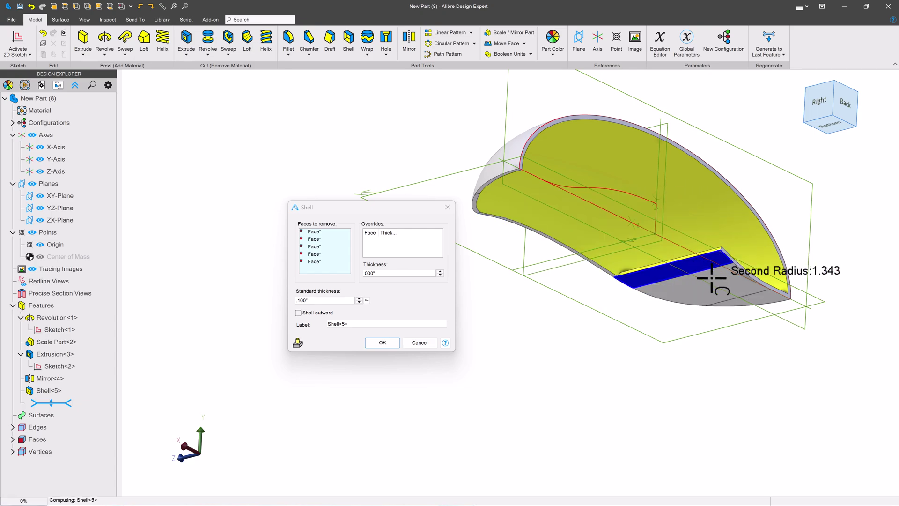
pyautogui.click(758, 298)
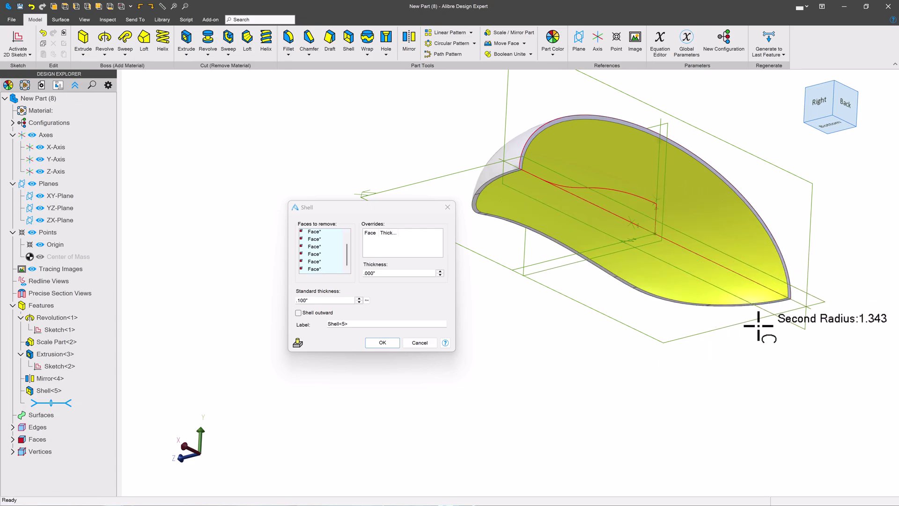
pyautogui.moveTo(624, 322)
pyautogui.mouseDown(button='middle')
pyautogui.moveTo(645, 321)
pyautogui.moveTo(722, 368)
pyautogui.moveTo(662, 335)
pyautogui.moveTo(627, 335)
pyautogui.mouseUp(button='middle')
pyautogui.click(382, 342)
pyautogui.moveTo(527, 358); pyautogui.dragTo(859, 237, button='middle')
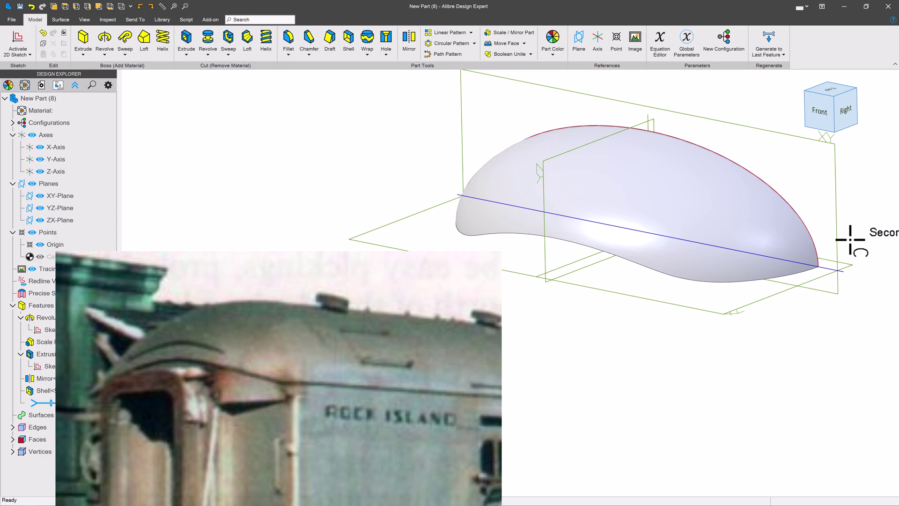
pyautogui.moveTo(624, 247); pyautogui.dragTo(601, 254, button='middle')
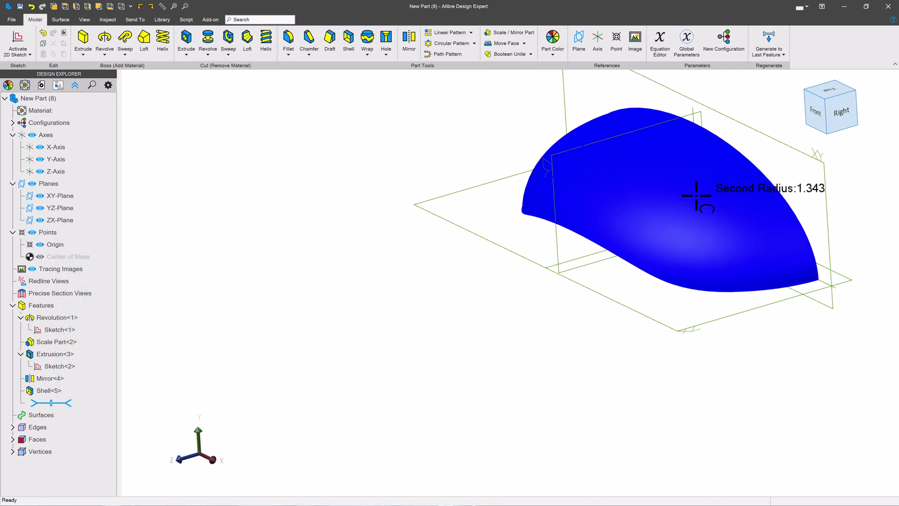
pyautogui.moveTo(695, 195); pyautogui.dragTo(549, 252, button='middle')
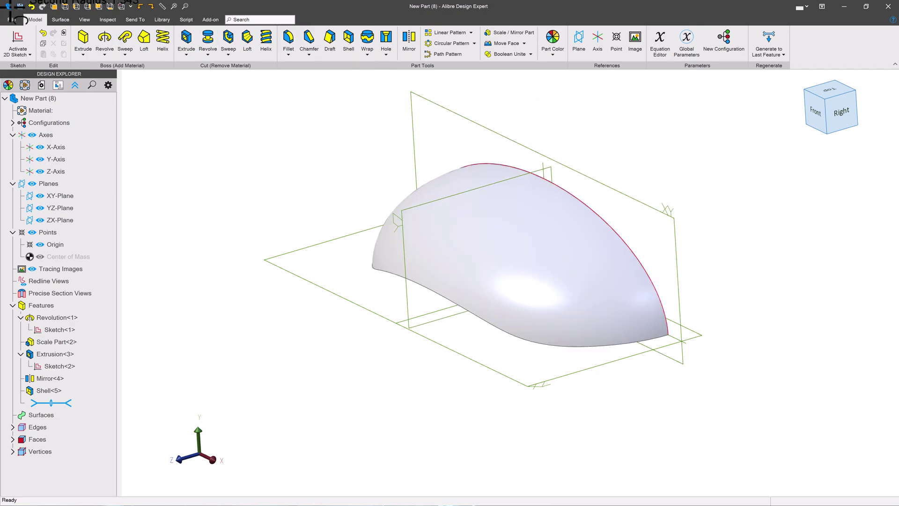
# Create a new part and start a 2D sketch on its XY-Plane.
pyautogui.click(11, 19)
pyautogui.click(47, 50)
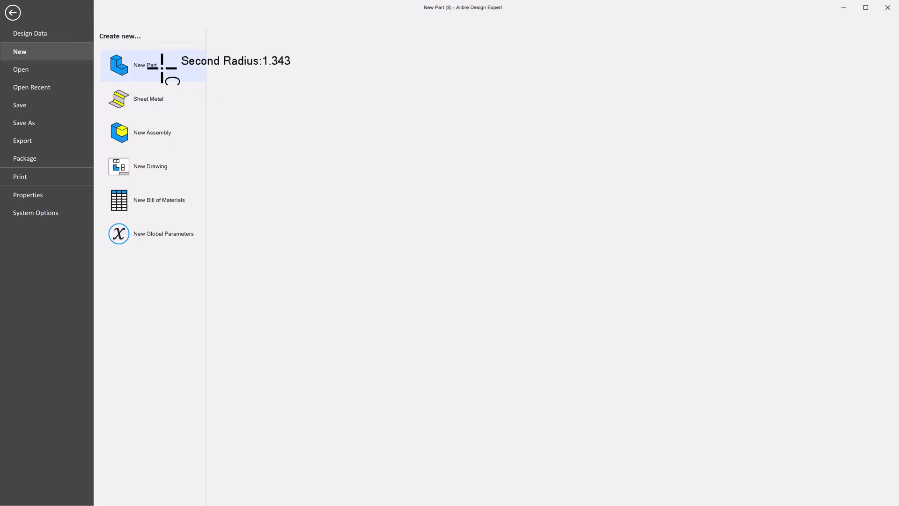
pyautogui.press('Escape')
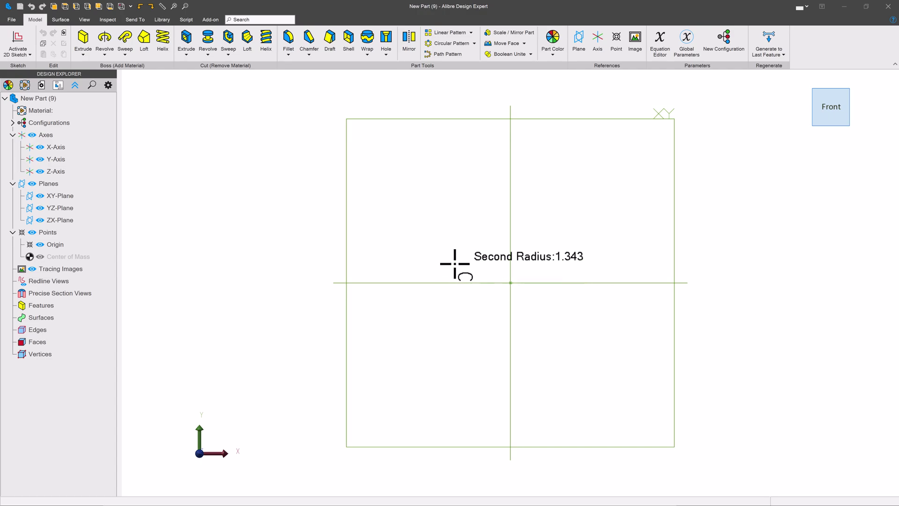
pyautogui.click(642, 117)
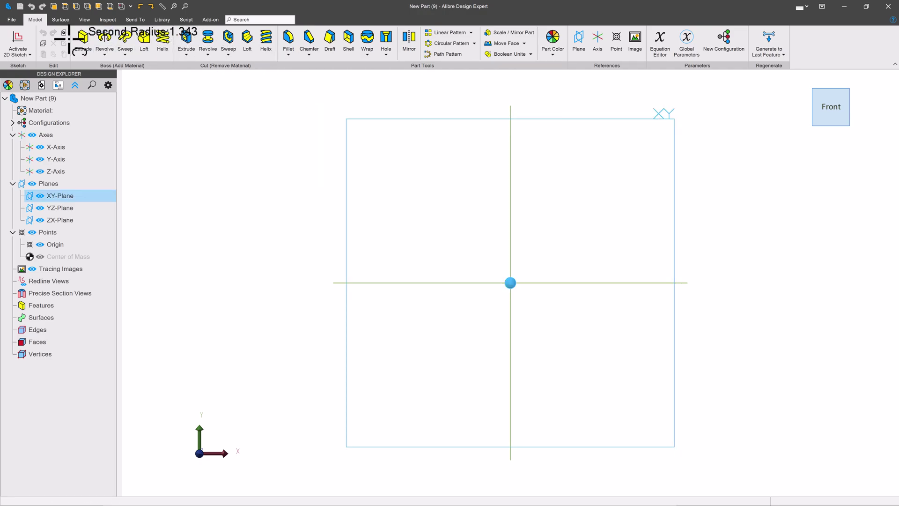
pyautogui.click(22, 36)
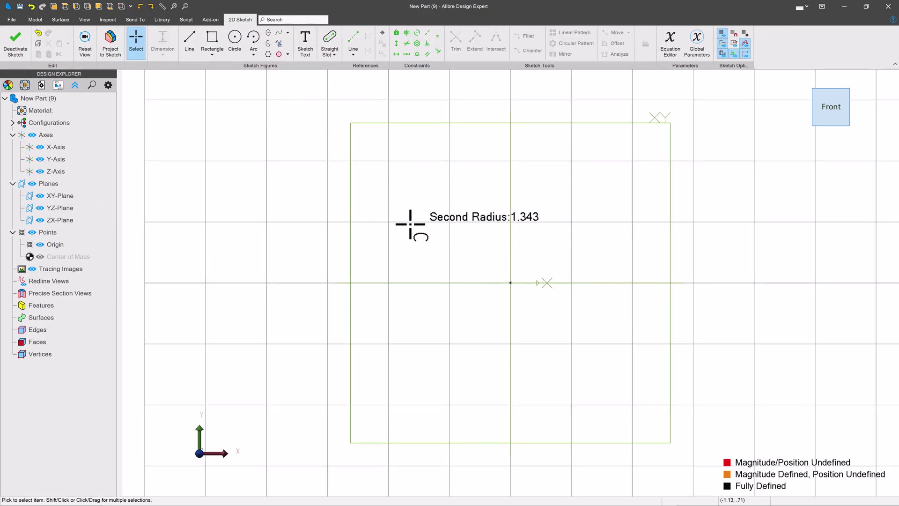
# Draw a vertical line from above down to the origin and a horizontal line about 4.6 in long from there along positive X.
pyautogui.click(190, 40)
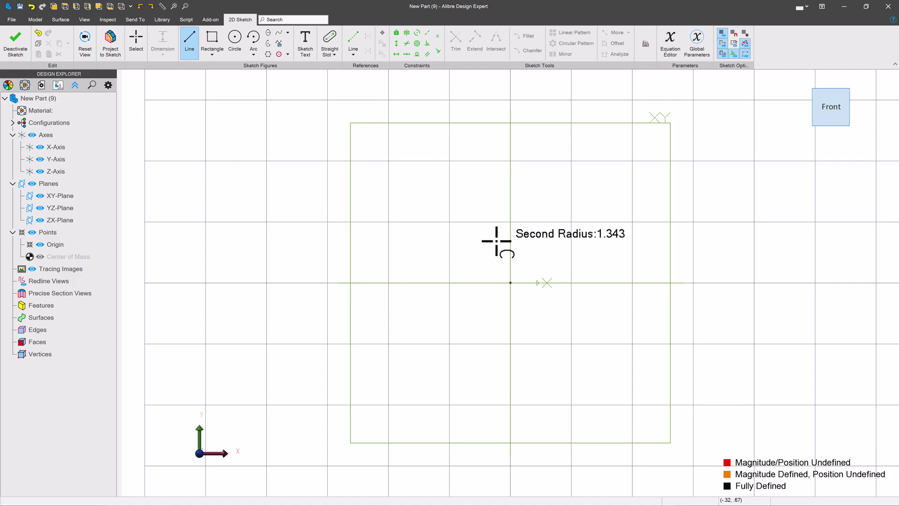
pyautogui.click(511, 176)
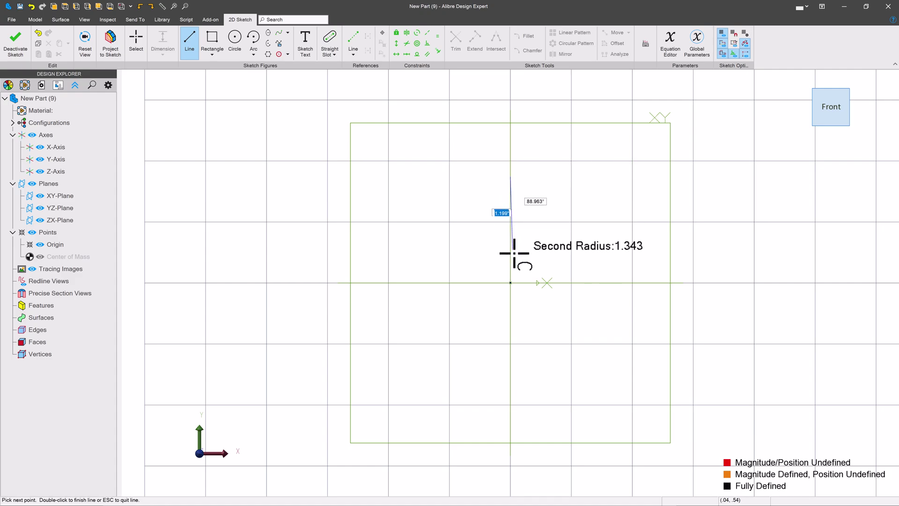
pyautogui.click(511, 283)
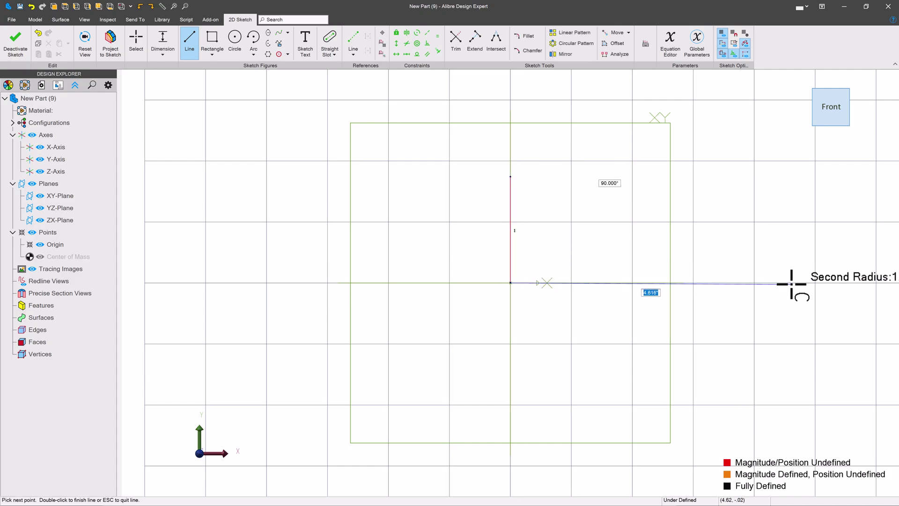
pyautogui.click(793, 283)
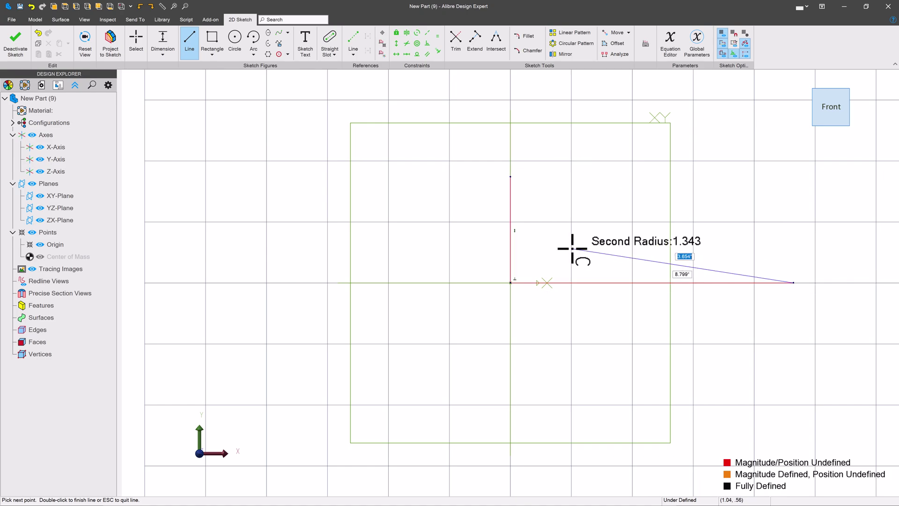
# Dimension the vertical line to 1.5 in and the horizontal line to 5 in.
pyautogui.click(163, 40)
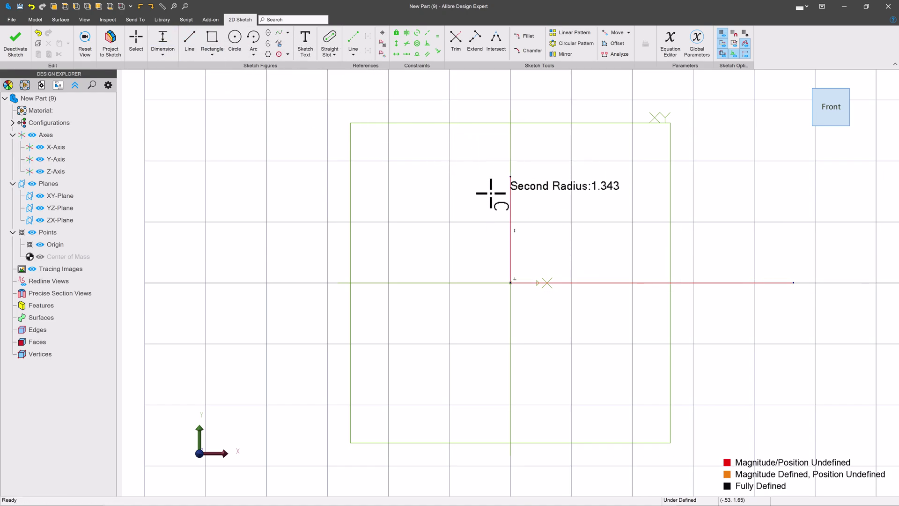
pyautogui.click(510, 199)
pyautogui.click(469, 207)
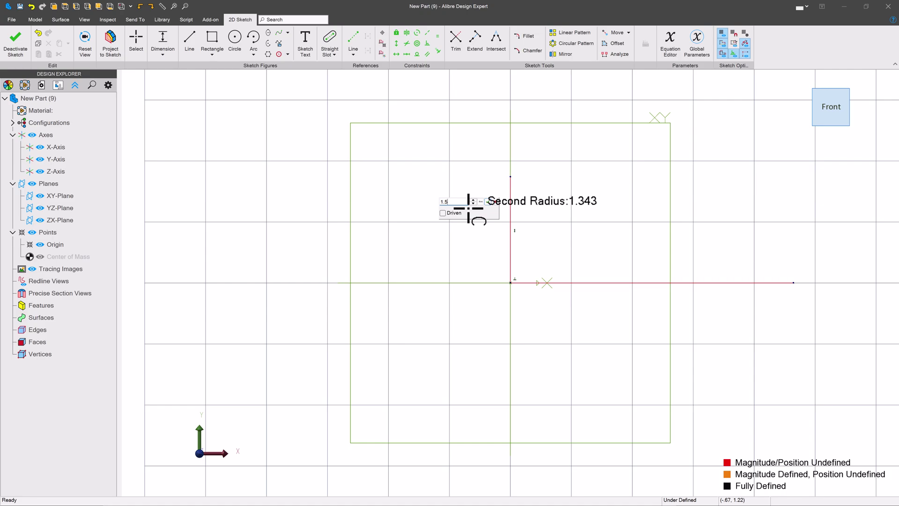
pyautogui.click(587, 283)
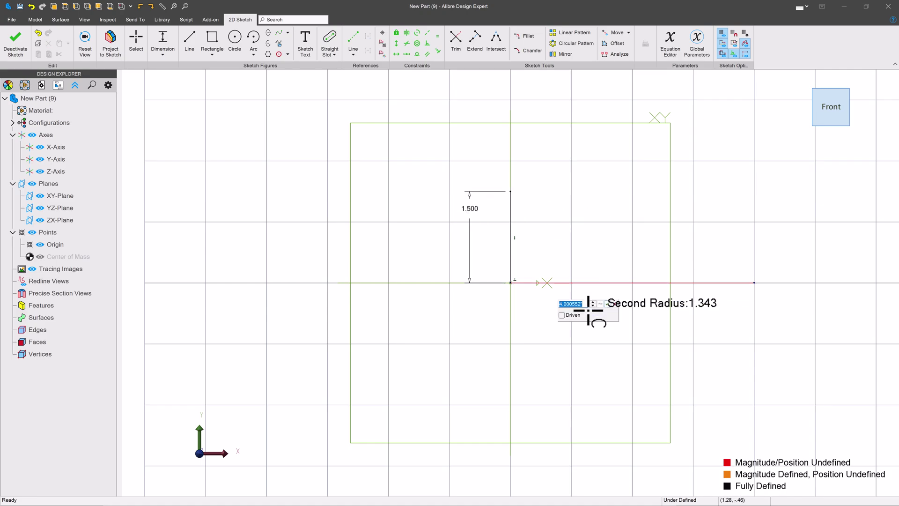
pyautogui.write('5')
pyautogui.press('Return')
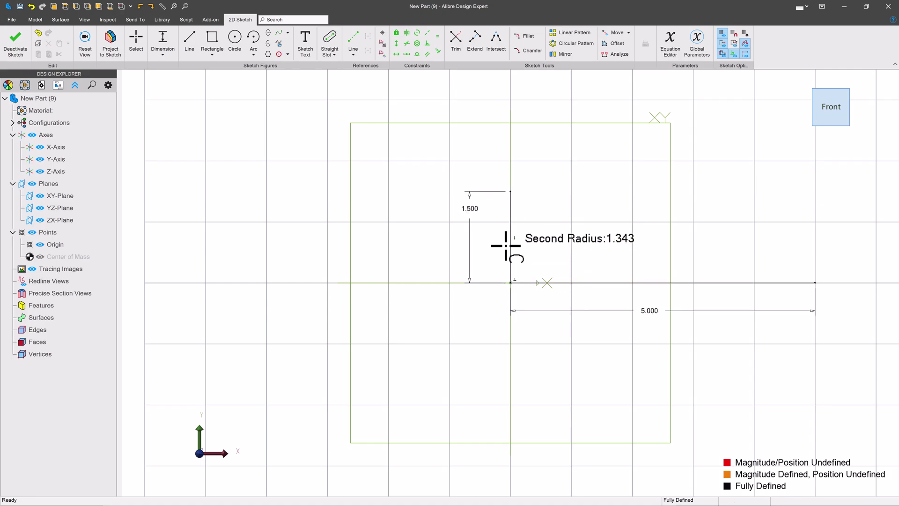
# Draw a quarter elliptical arc centred on the origin joining the two lines' outer endpoints, and finish the sketch.
pyautogui.click(268, 43)
pyautogui.click(510, 283)
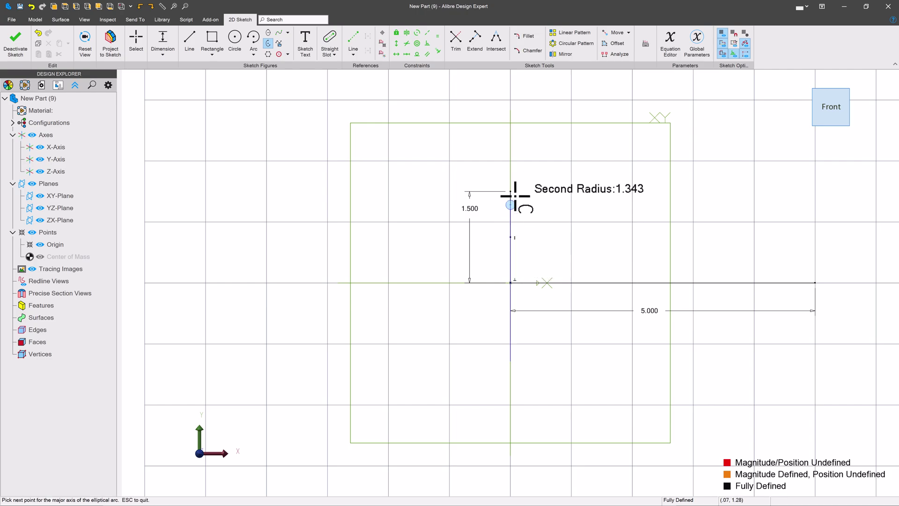
pyautogui.click(815, 283)
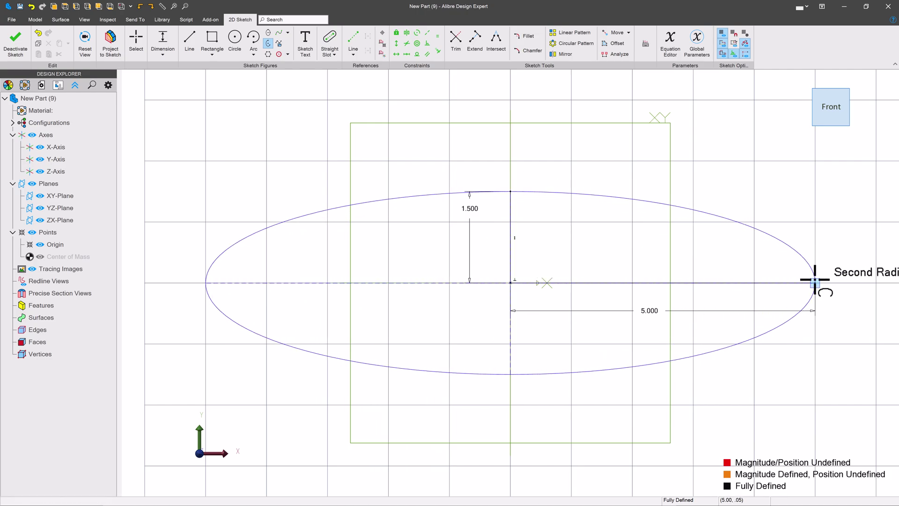
pyautogui.click(681, 191)
pyautogui.click(511, 191)
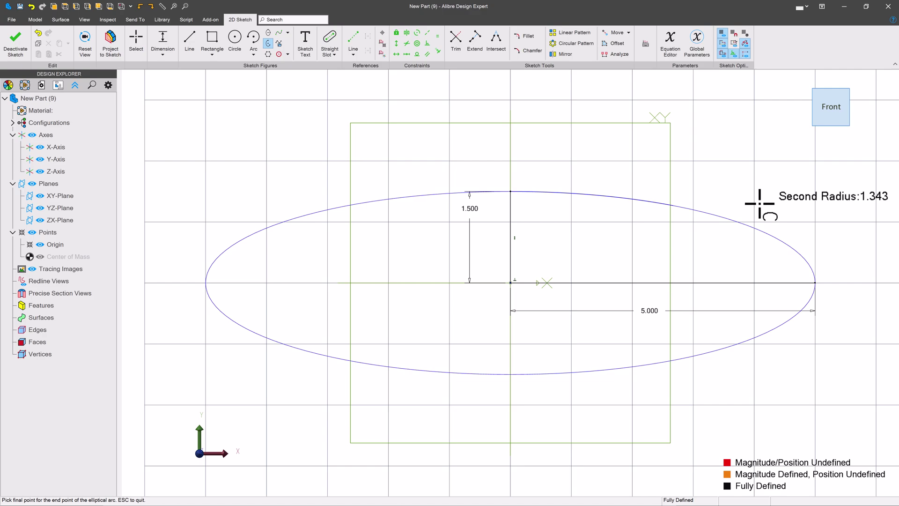
pyautogui.click(813, 283)
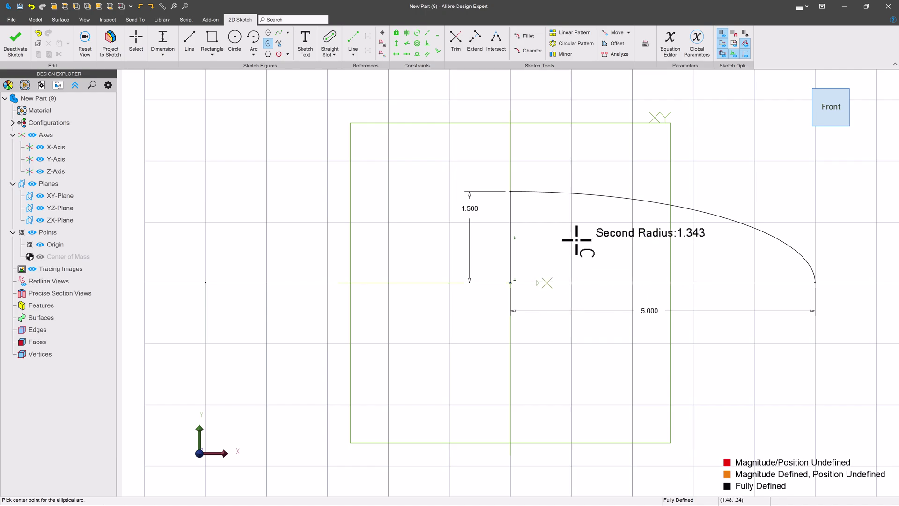
pyautogui.click(16, 43)
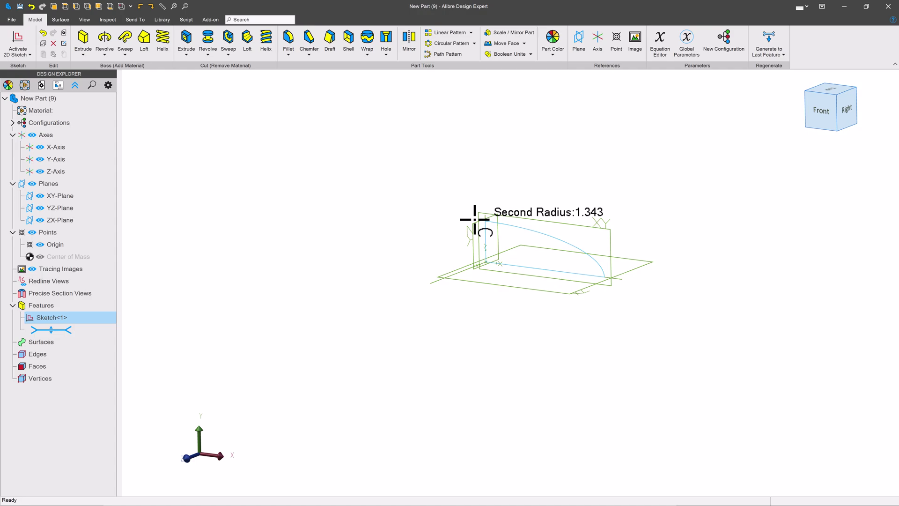
# Start a sketch on the YZ-Plane and draw a horizontal line about 2.1 in long to the origin and a vertical line up from it.
pyautogui.click(18, 41)
pyautogui.click(187, 39)
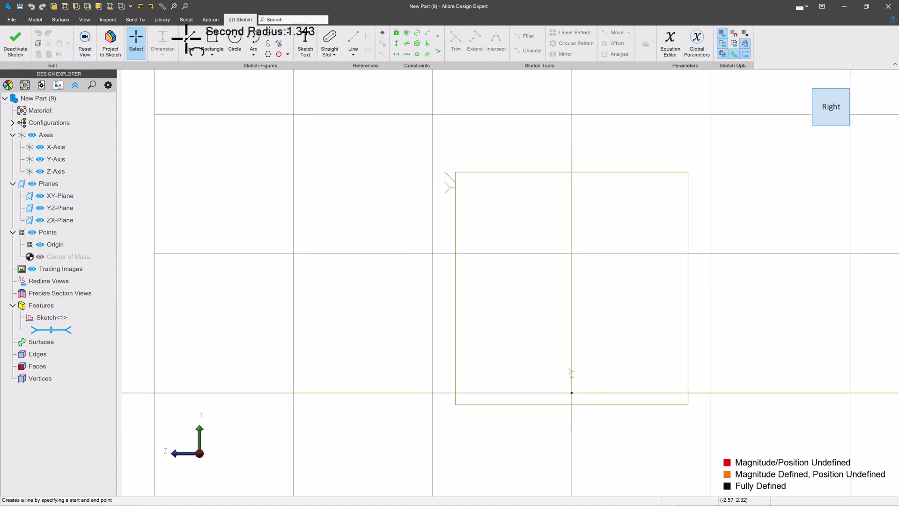
pyautogui.click(278, 393)
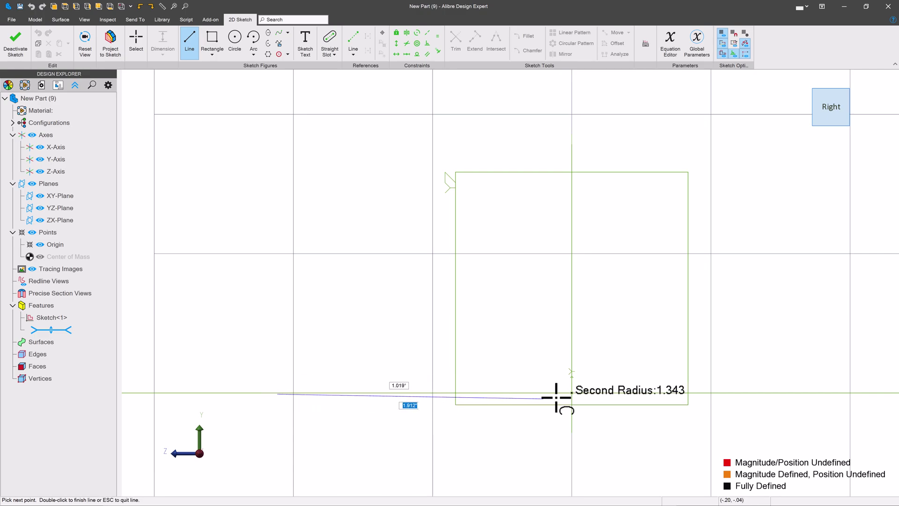
pyautogui.click(572, 392)
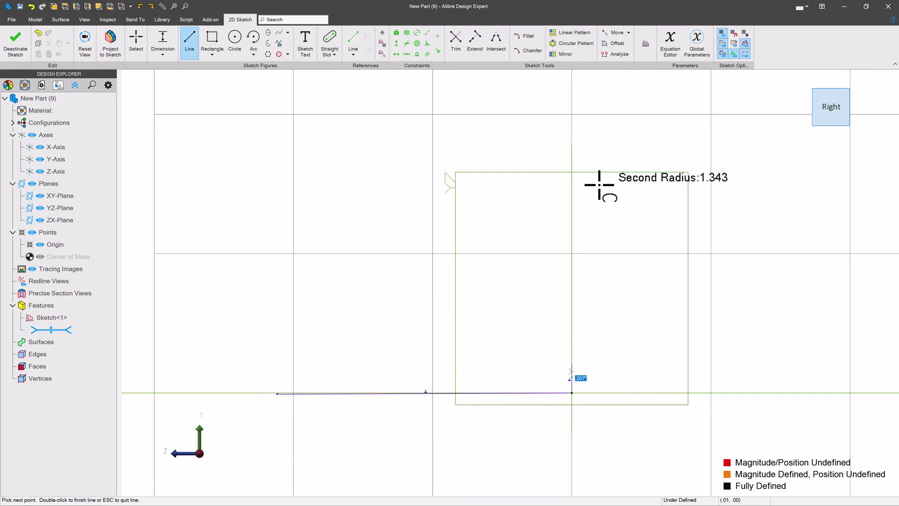
pyautogui.click(572, 179)
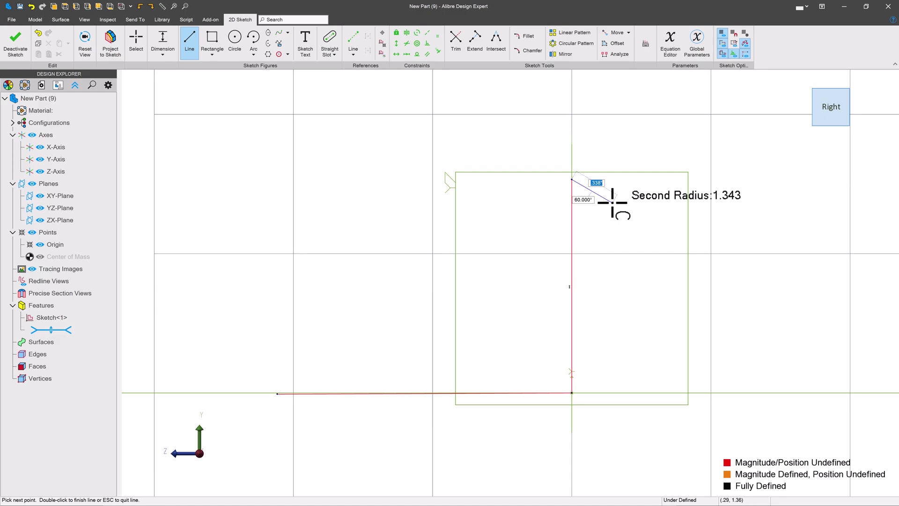
pyautogui.press('Escape')
# Draw a quarter elliptical arc centred on the origin between the outer endpoints of the YZ-Plane sketch's horizontal and vertical lines.
pyautogui.click(267, 43)
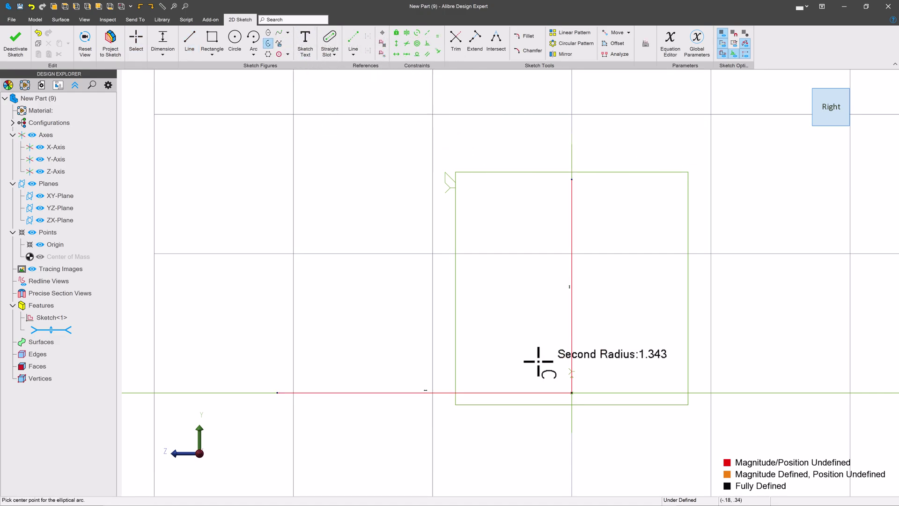
pyautogui.click(573, 393)
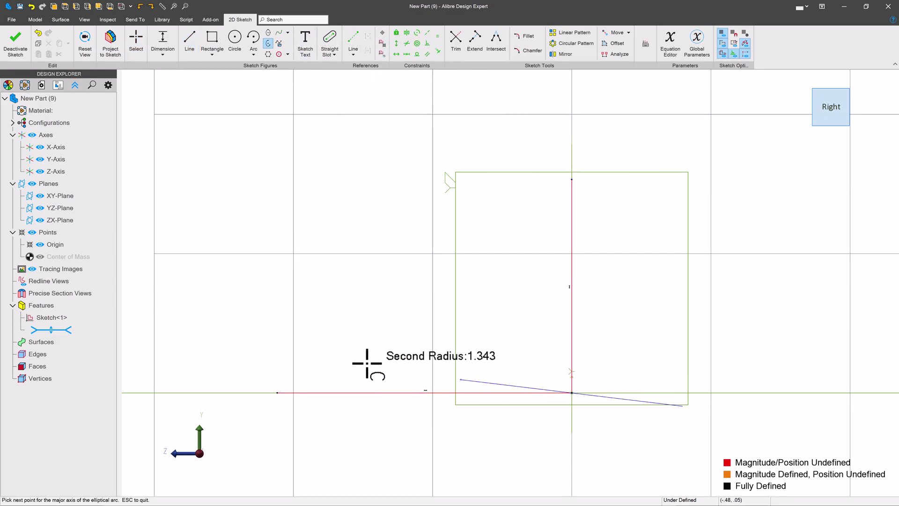
pyautogui.click(277, 392)
pyautogui.click(572, 179)
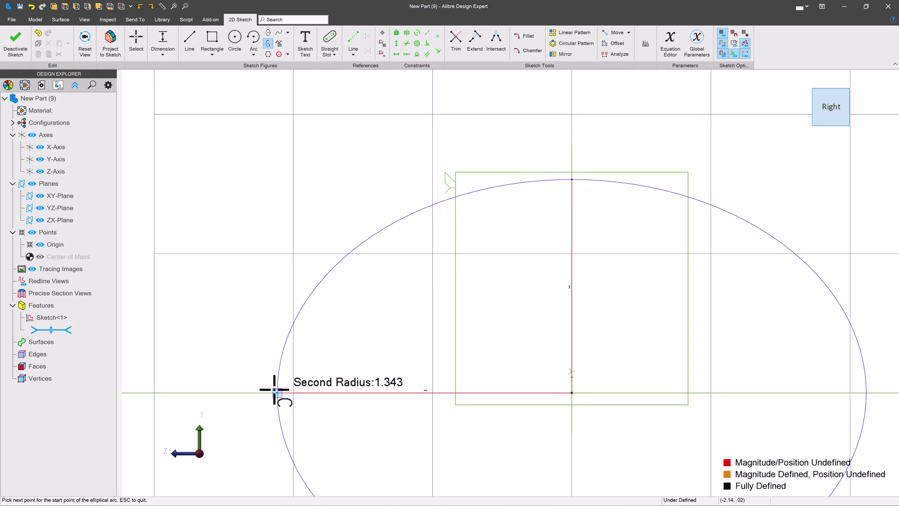
pyautogui.click(572, 179)
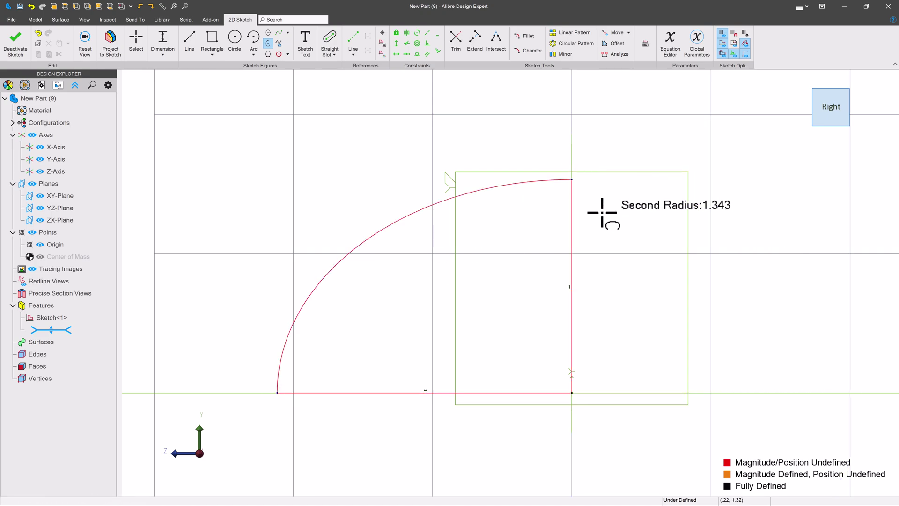
pyautogui.press('Escape')
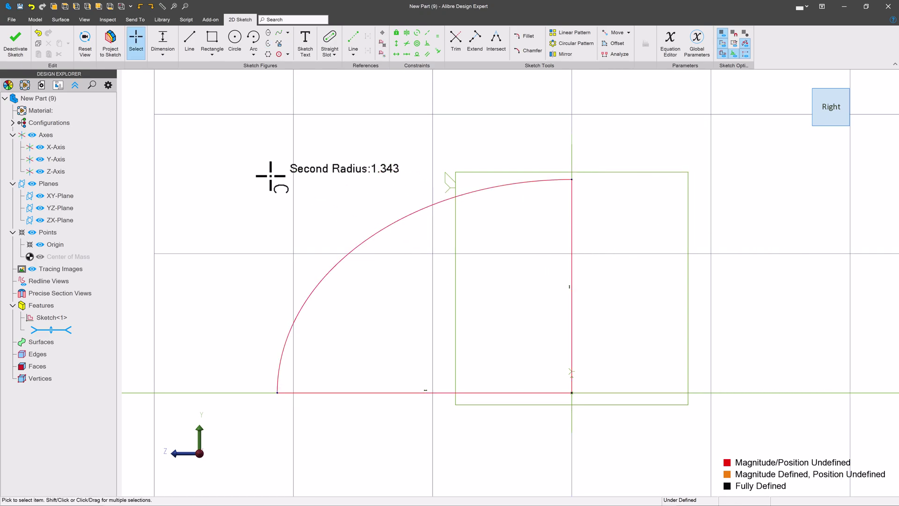
# Dimension the horizontal line of the YZ-Plane sketch to 3 in.
pyautogui.click(163, 40)
pyautogui.click(413, 393)
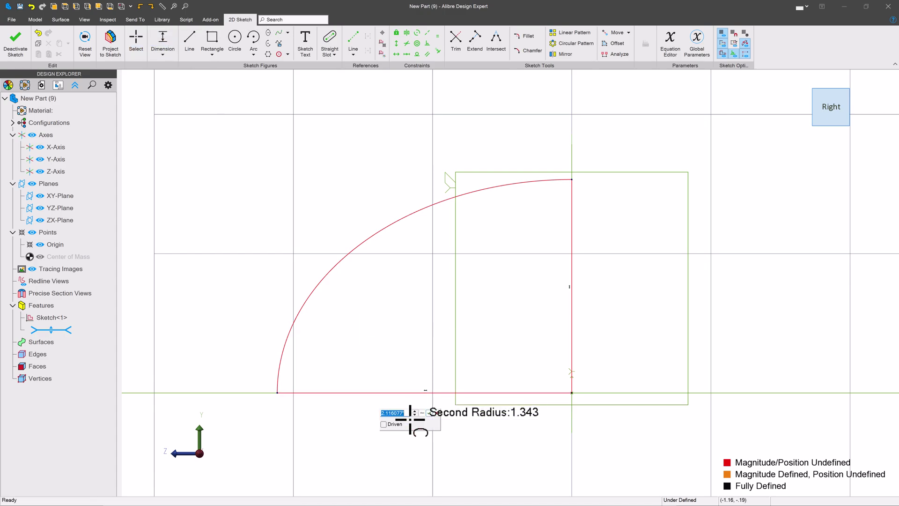
pyautogui.click(410, 419)
pyautogui.write('3')
pyautogui.press('Return')
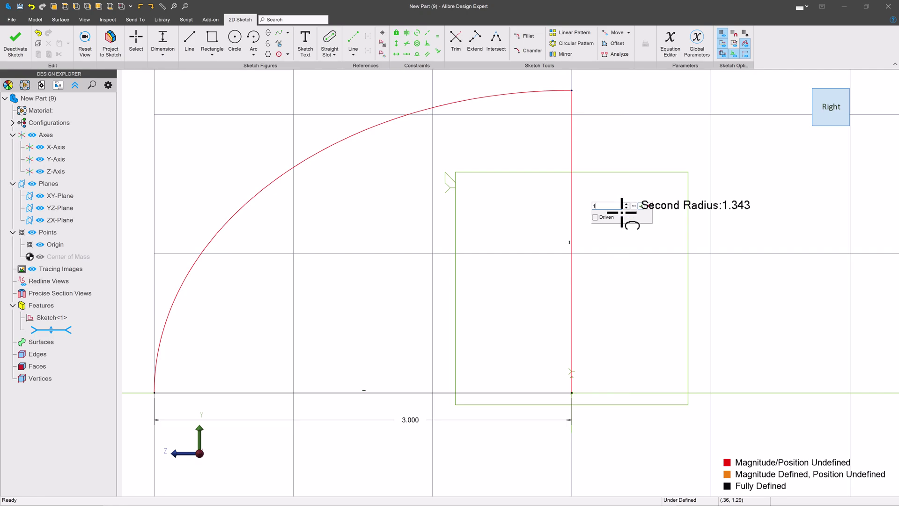
# Dimension the vertical line of the YZ-Plane sketch to 1.5 in and finish the sketch.
pyautogui.click(622, 212)
pyautogui.write('1.5')
pyautogui.press('Return')
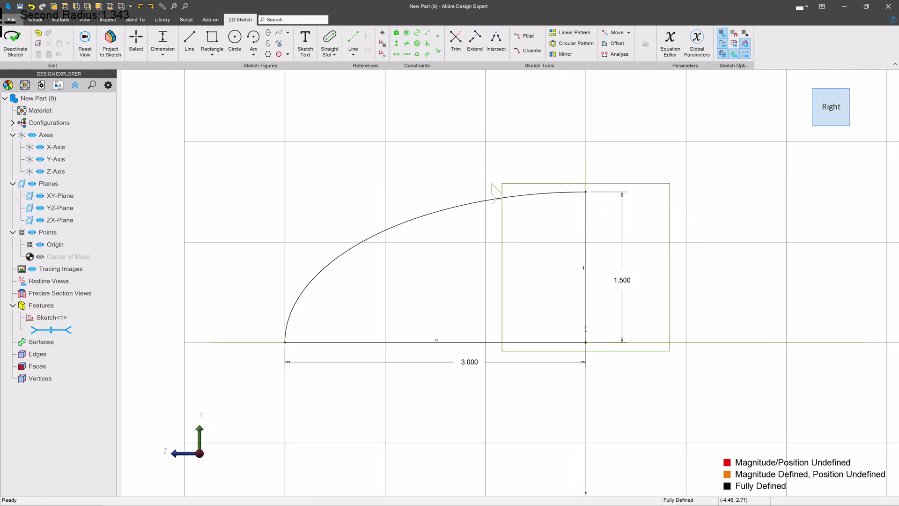
pyautogui.click(16, 43)
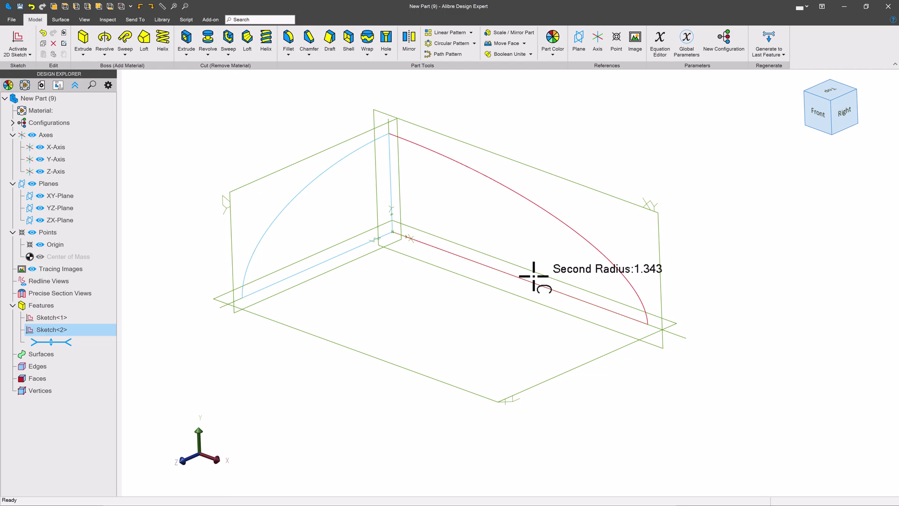
# Try to loft between the two quarter-ellipse sketches without guides, specifying tangency on both cross sections.
pyautogui.click(500, 177)
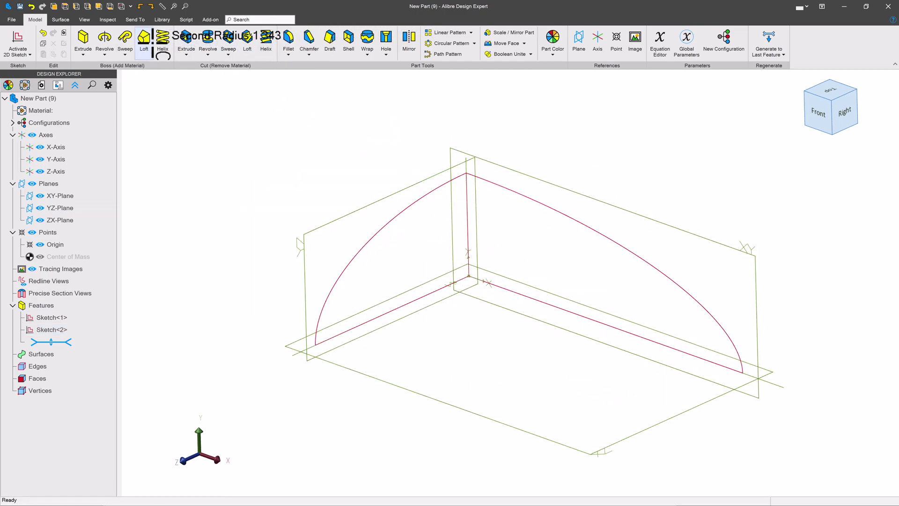
pyautogui.click(144, 38)
pyautogui.click(531, 198)
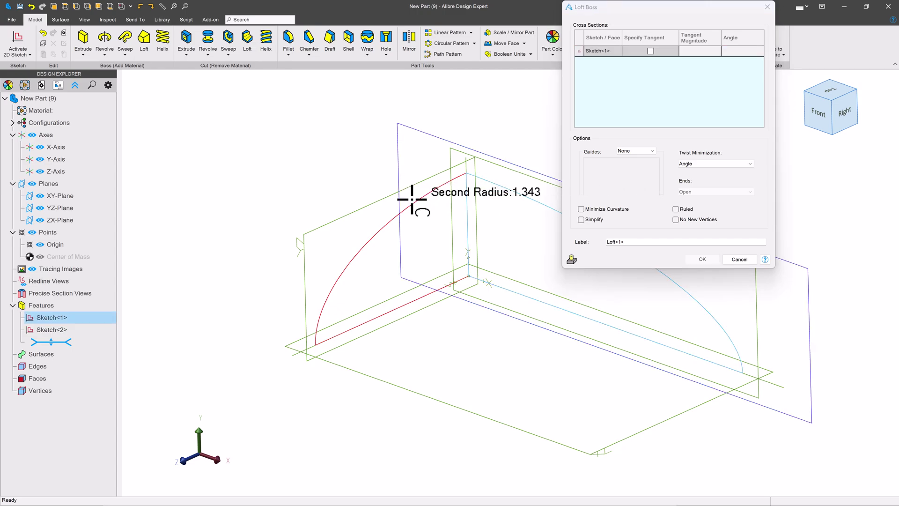
pyautogui.click(413, 202)
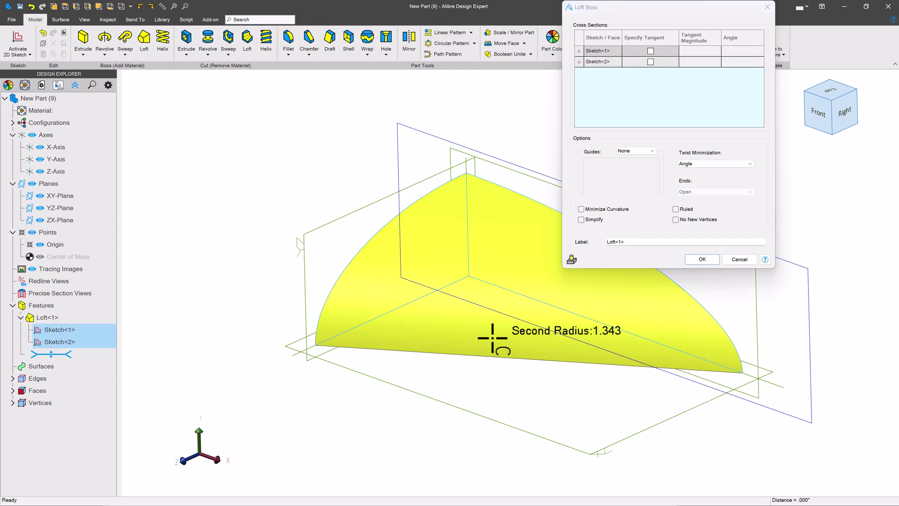
pyautogui.click(633, 150)
pyautogui.click(634, 150)
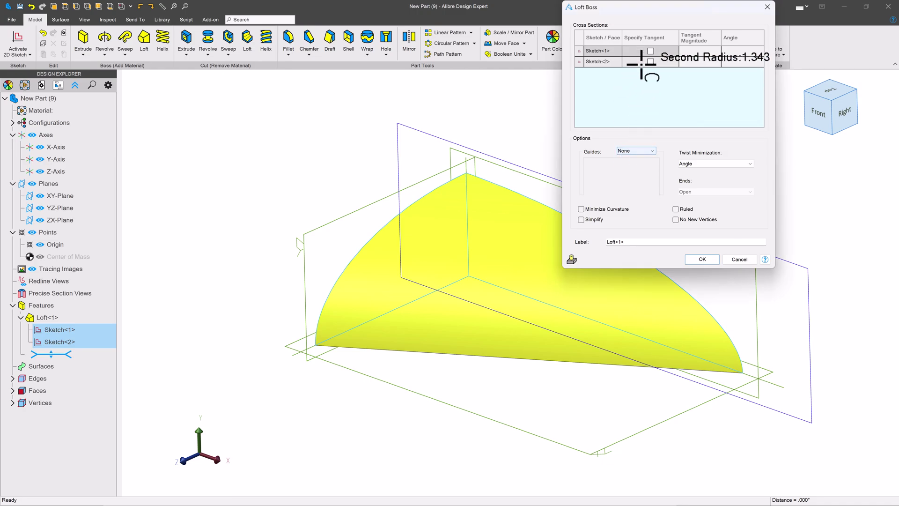
pyautogui.click(650, 50)
pyautogui.click(650, 61)
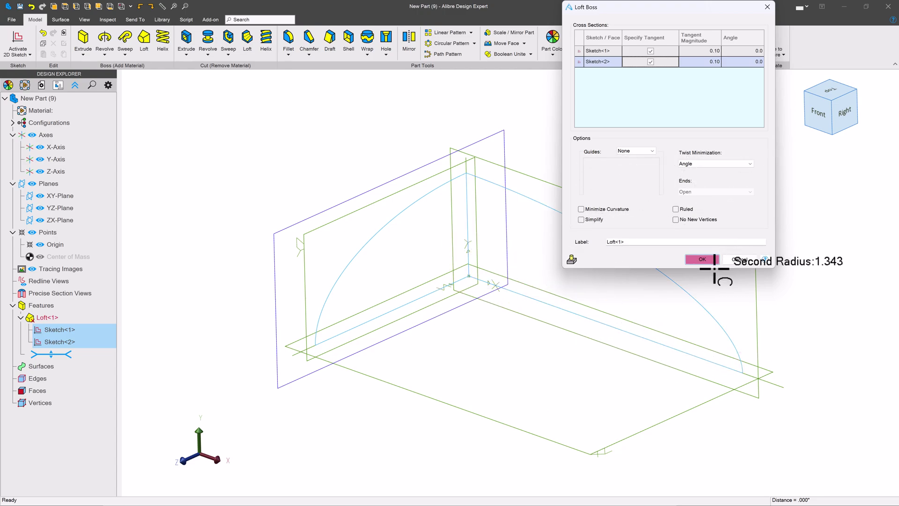
pyautogui.click(739, 259)
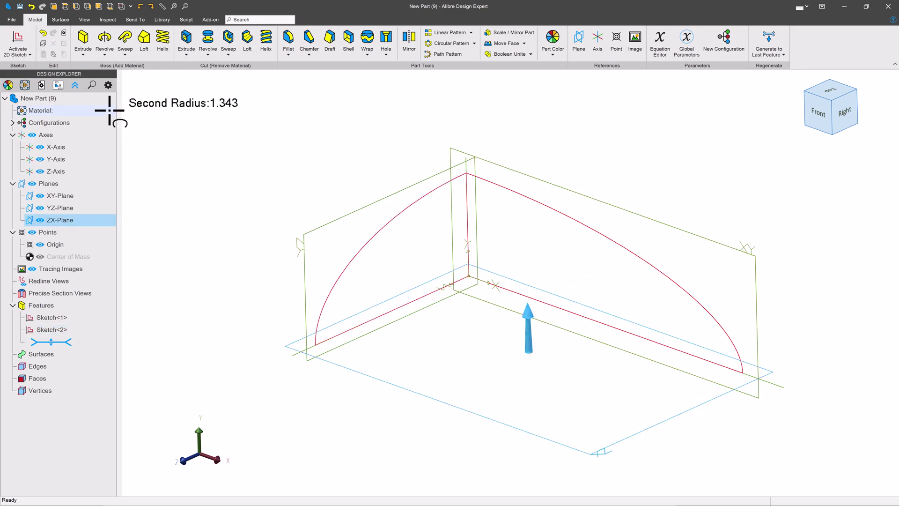
# Start a sketch on the ZX-Plane and project both profile sketches' elliptical arcs into it, maintaining association to the source entities.
pyautogui.click(18, 41)
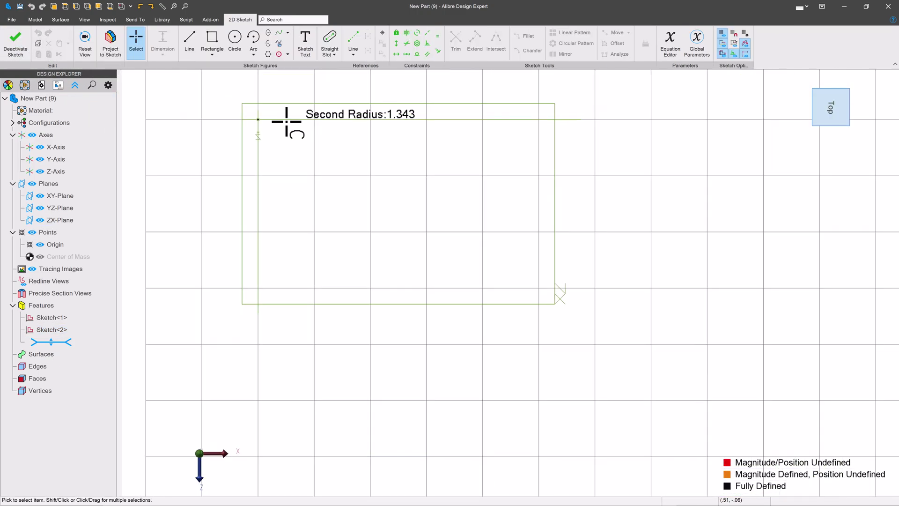
pyautogui.moveTo(403, 181); pyautogui.dragTo(390, 142, button='middle')
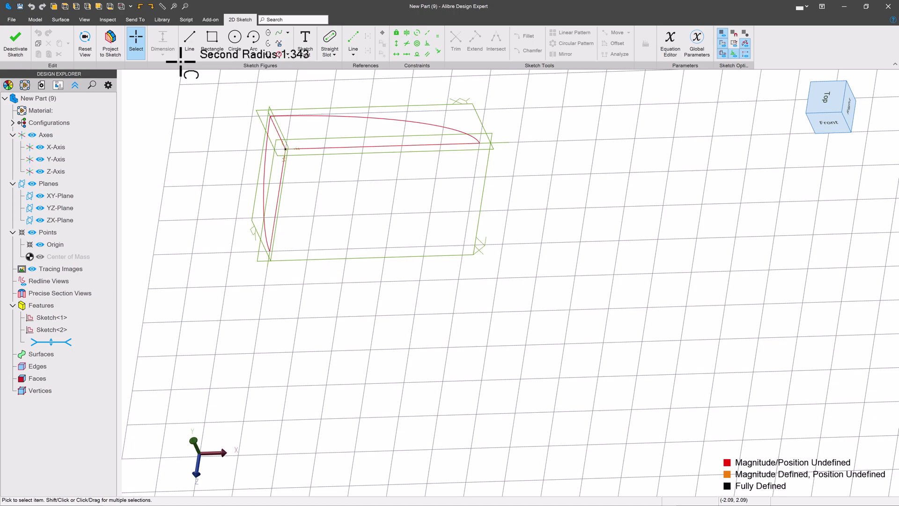
pyautogui.click(110, 41)
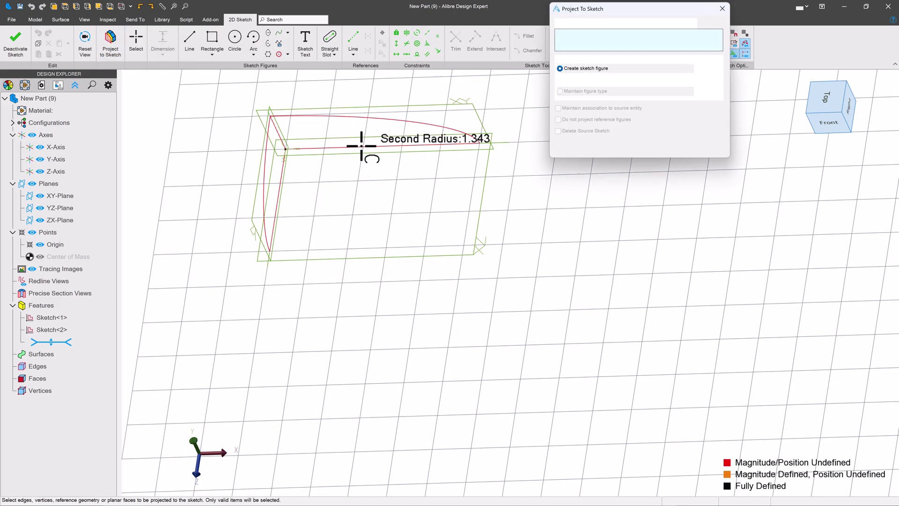
pyautogui.click(396, 120)
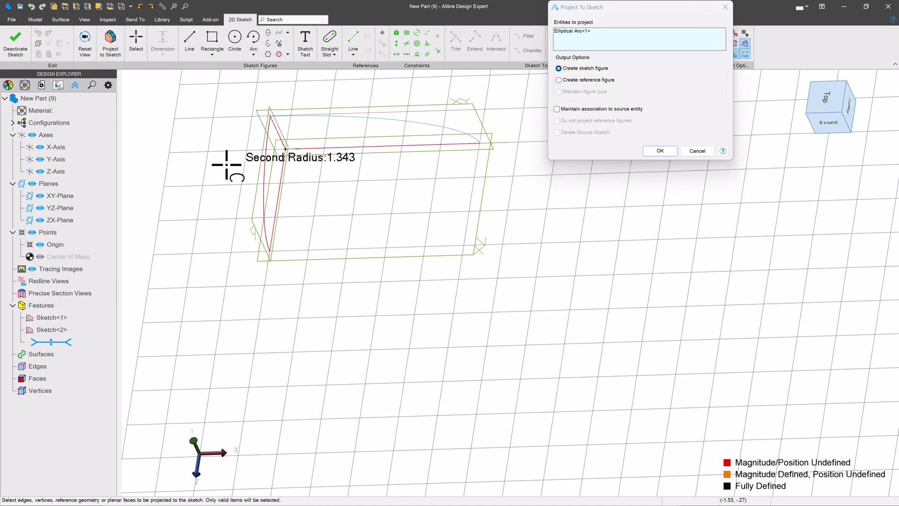
pyautogui.click(273, 168)
pyautogui.click(557, 109)
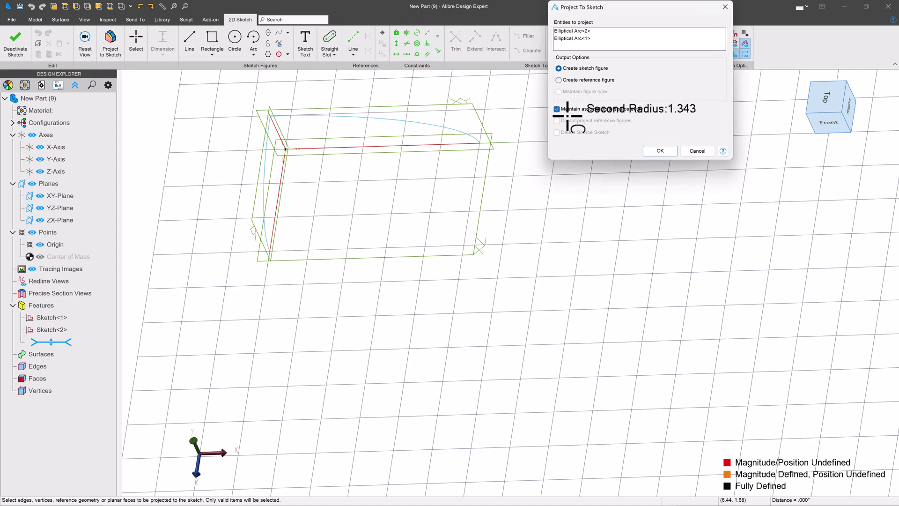
pyautogui.click(661, 151)
pyautogui.scroll(2, 305, 135)
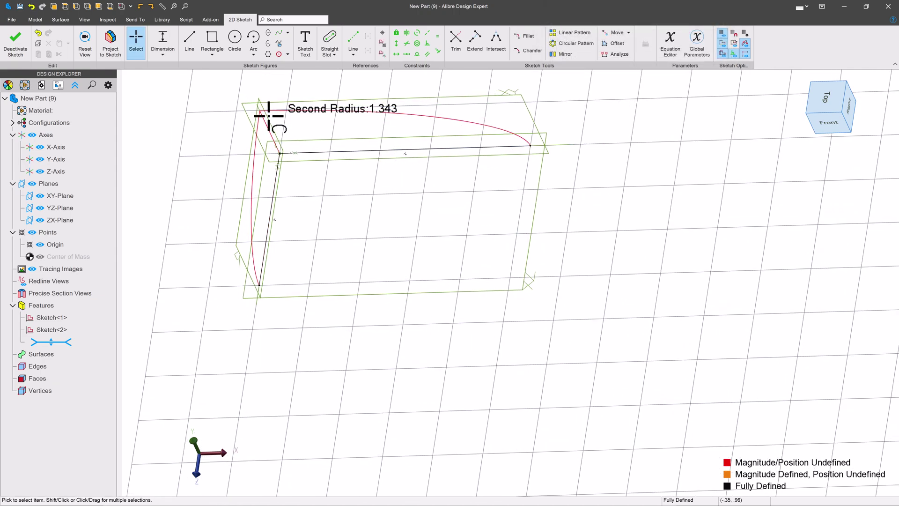
# Convert the two projected lines in the ZX-Plane sketch to reference figures.
pyautogui.rightClick(345, 152)
pyautogui.click(382, 181)
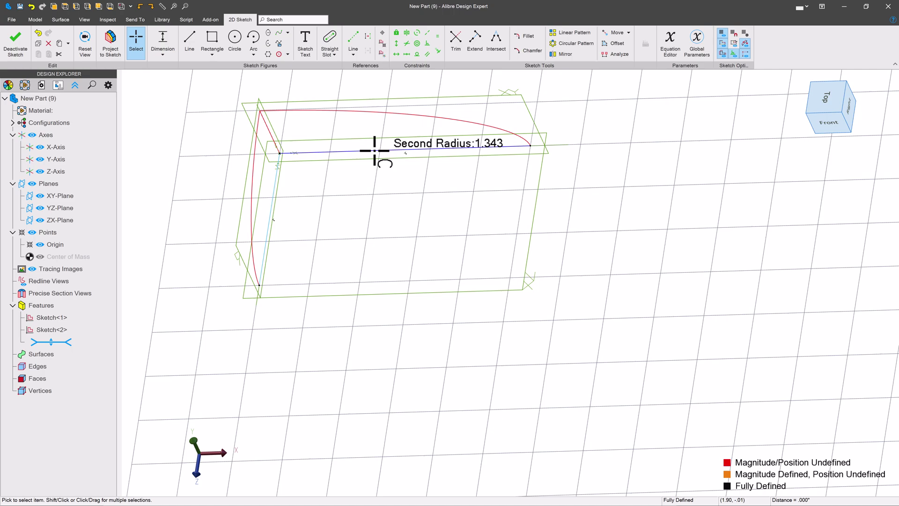
pyautogui.rightClick(375, 151)
pyautogui.click(426, 387)
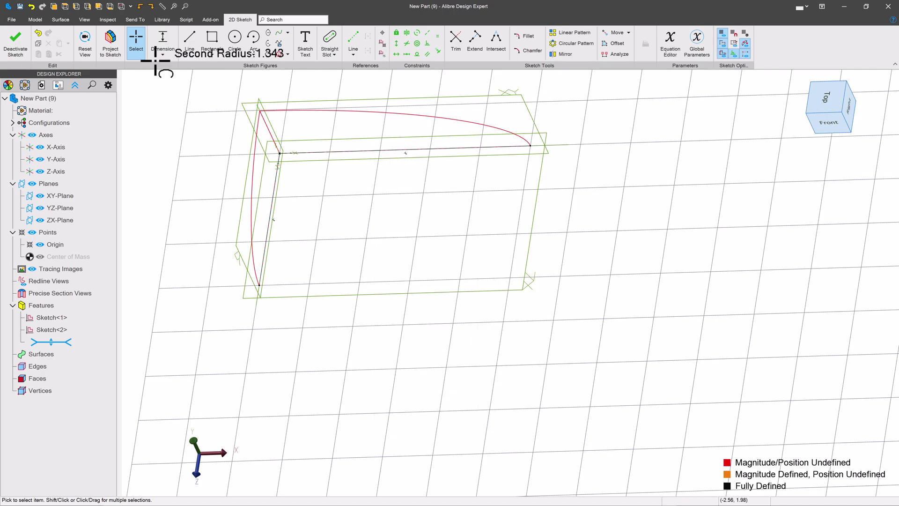
# Draw a quarter elliptical arc centred on the origin between the projected lines' outer endpoints, and finish the ZX-Plane sketch as an open profile.
pyautogui.click(267, 43)
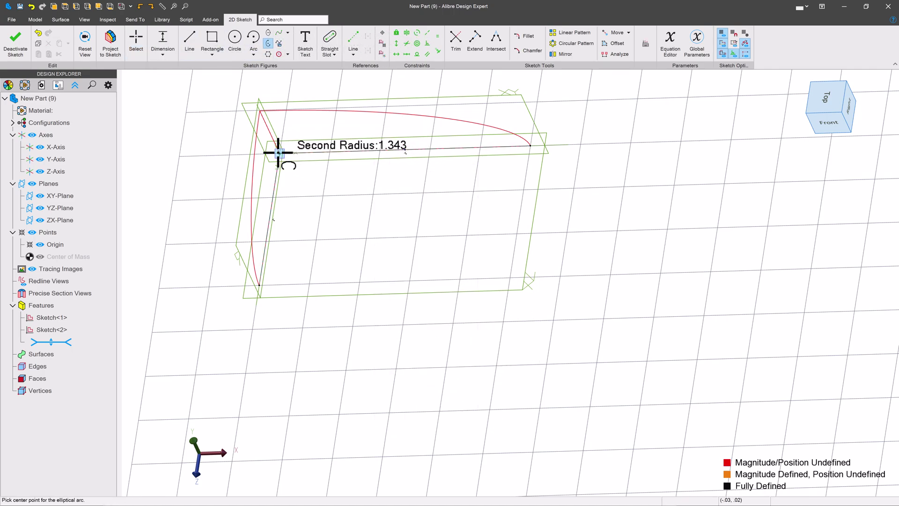
pyautogui.click(280, 153)
pyautogui.click(530, 145)
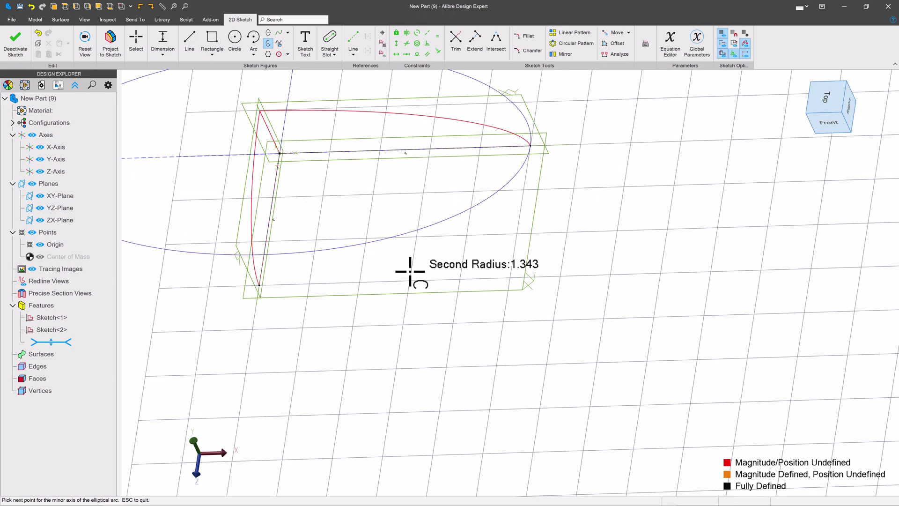
pyautogui.click(259, 284)
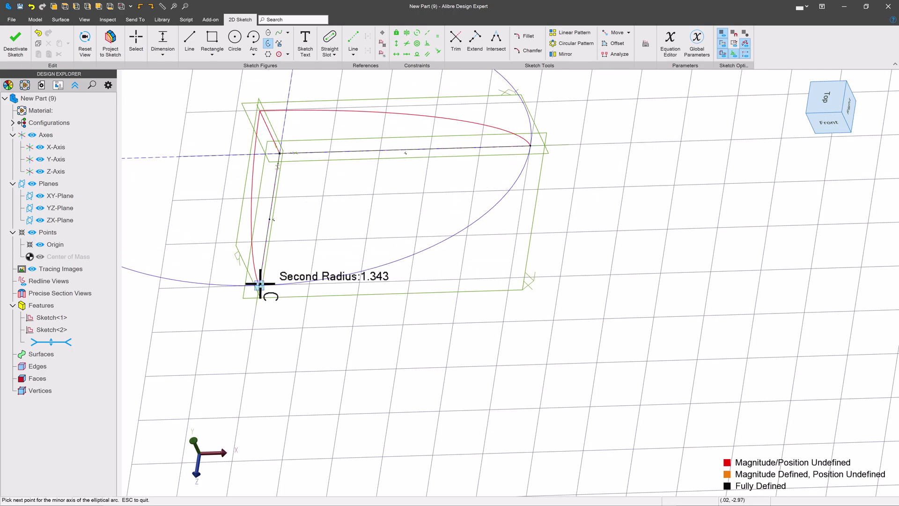
pyautogui.click(531, 146)
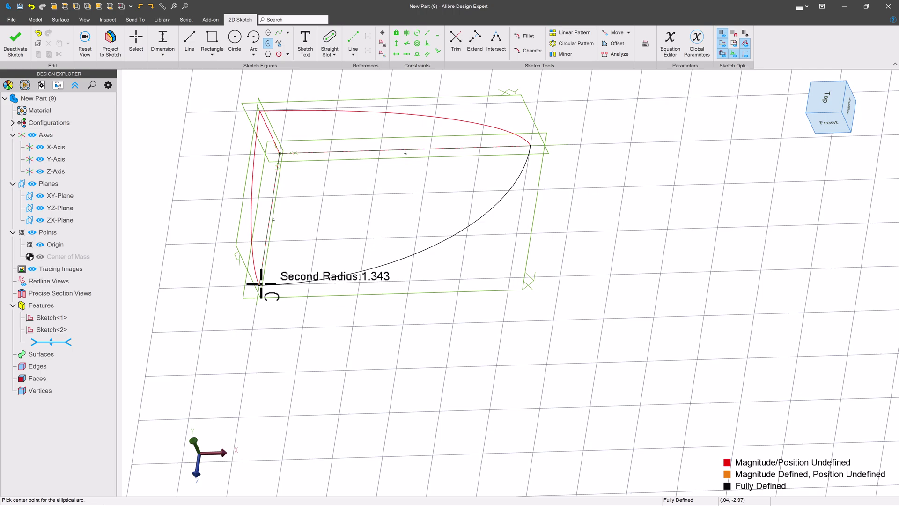
pyautogui.click(15, 39)
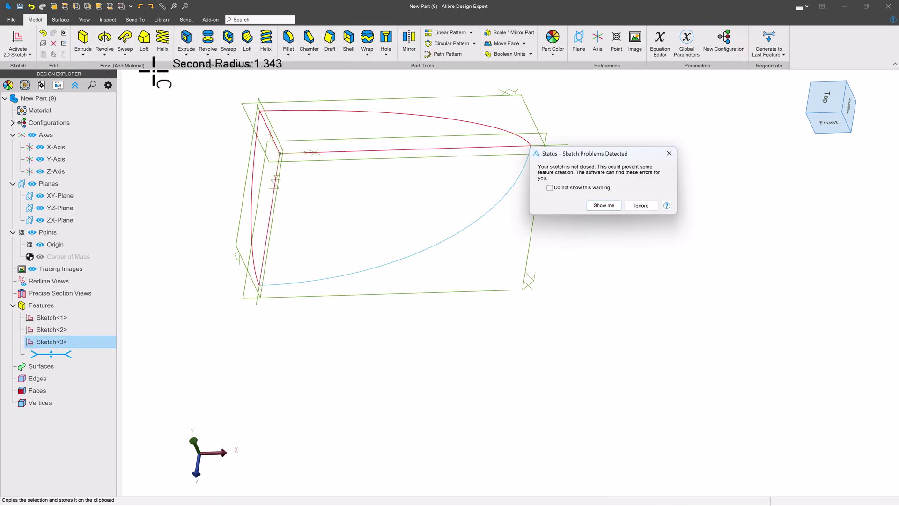
pyautogui.click(641, 205)
# Loft a boss between the XY-Plane and YZ-Plane quarter-ellipse sketches, using the ZX-Plane arc as a Local guide.
pyautogui.moveTo(546, 201)
pyautogui.mouseDown(button='middle')
pyautogui.moveTo(412, 201)
pyautogui.moveTo(477, 195)
pyautogui.moveTo(424, 170)
pyautogui.moveTo(431, 176)
pyautogui.mouseUp(button='middle')
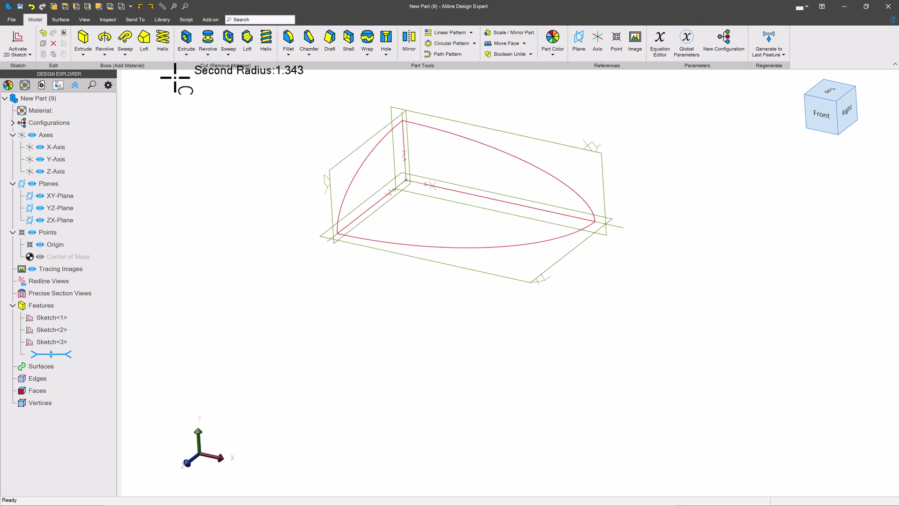
pyautogui.click(144, 40)
pyautogui.click(482, 140)
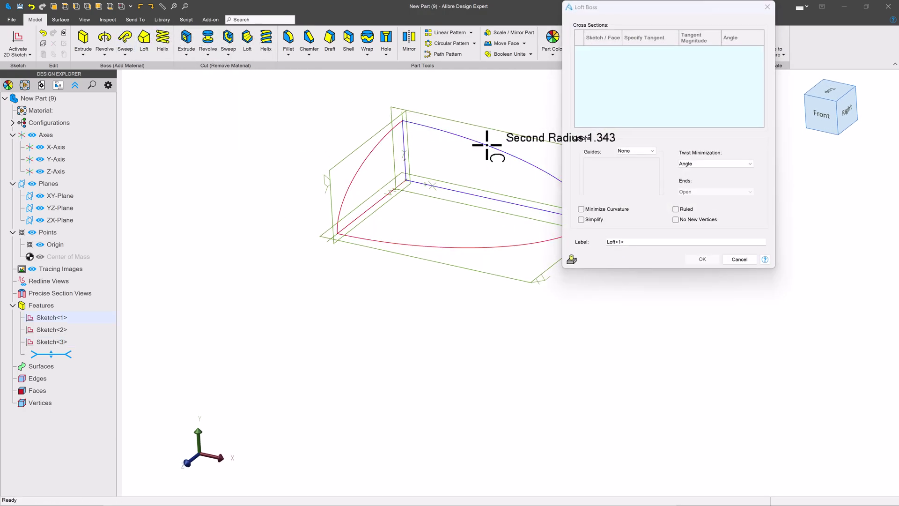
pyautogui.click(371, 152)
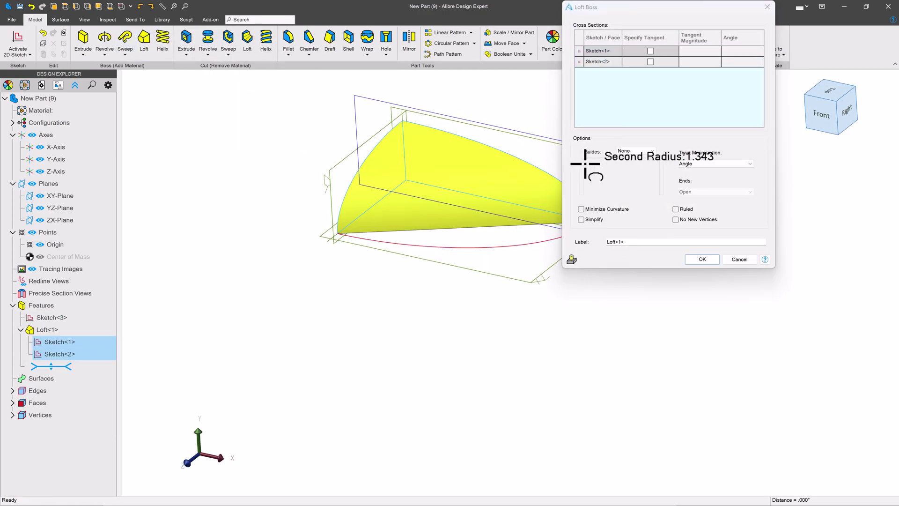
pyautogui.click(630, 151)
pyautogui.click(632, 169)
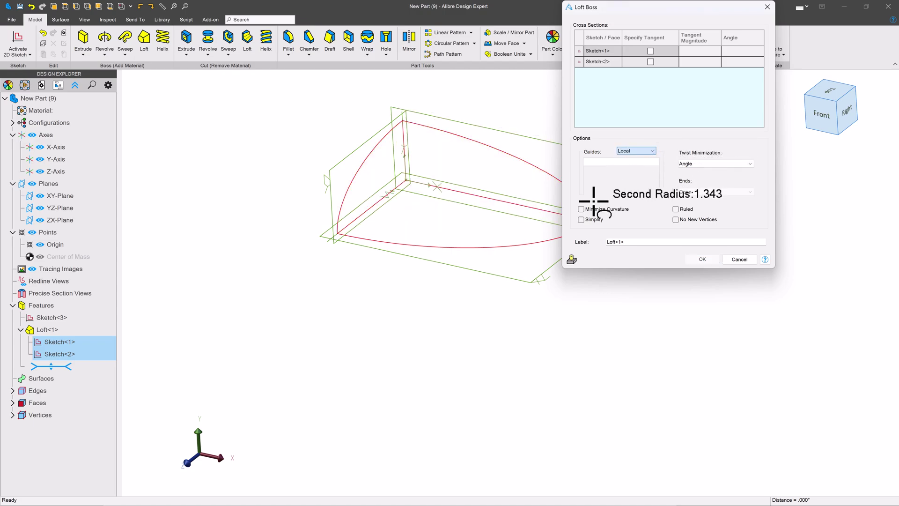
pyautogui.click(528, 243)
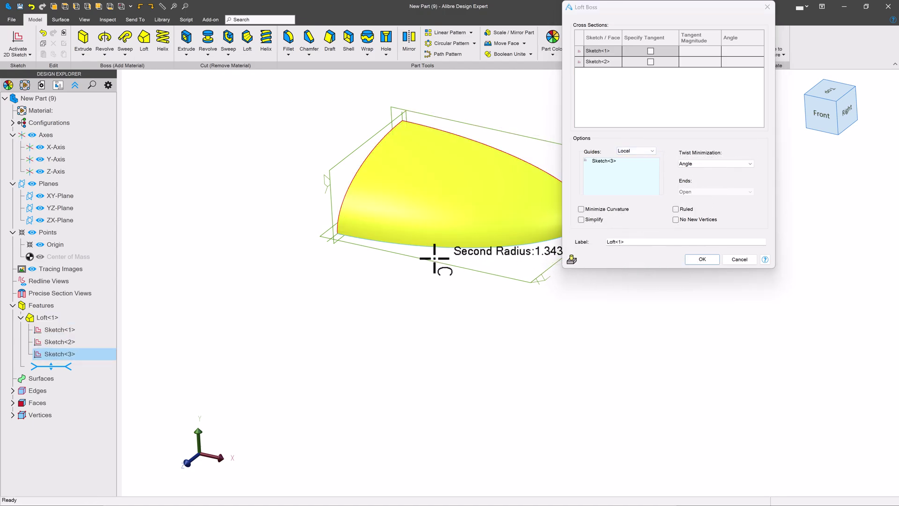
pyautogui.moveTo(434, 258); pyautogui.dragTo(523, 235, button='middle')
pyautogui.click(701, 259)
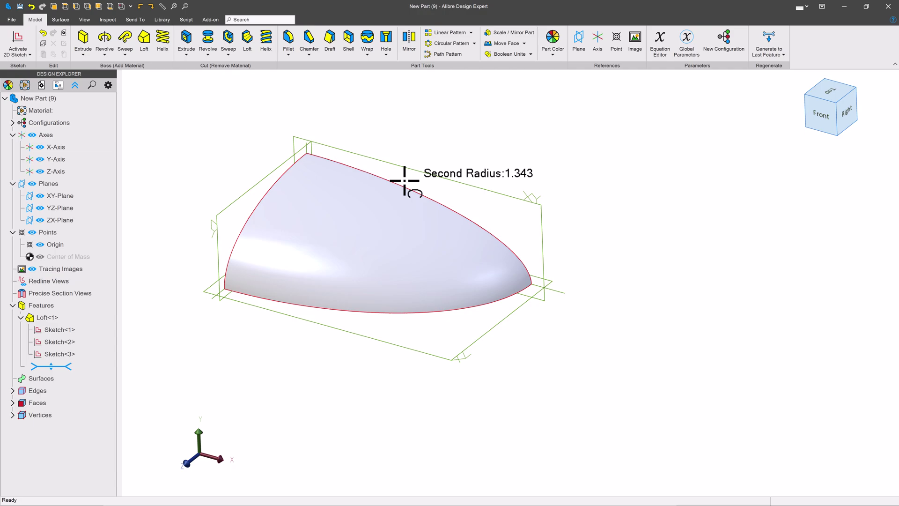
# Mirror the entire part about the lofted body's flat end face on the YZ-Plane.
pyautogui.moveTo(397, 146); pyautogui.dragTo(468, 156, button='middle')
pyautogui.click(408, 41)
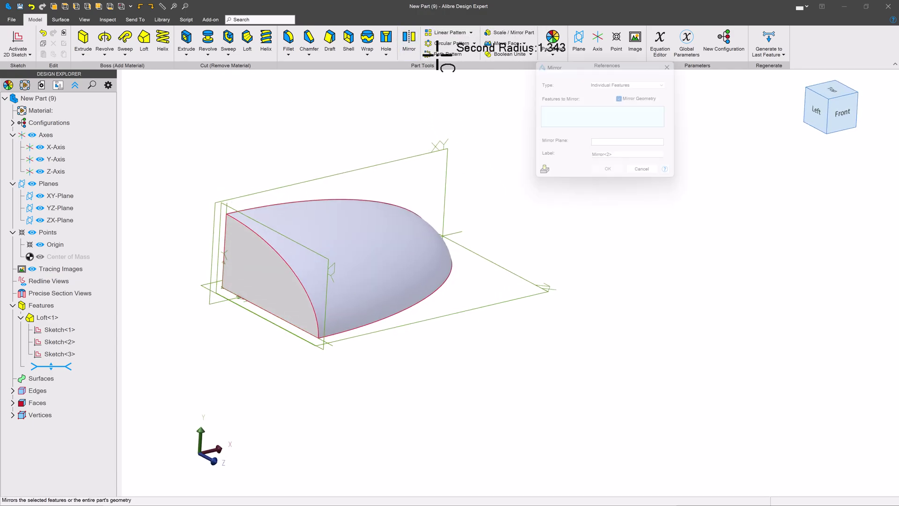
pyautogui.click(651, 85)
pyautogui.click(613, 95)
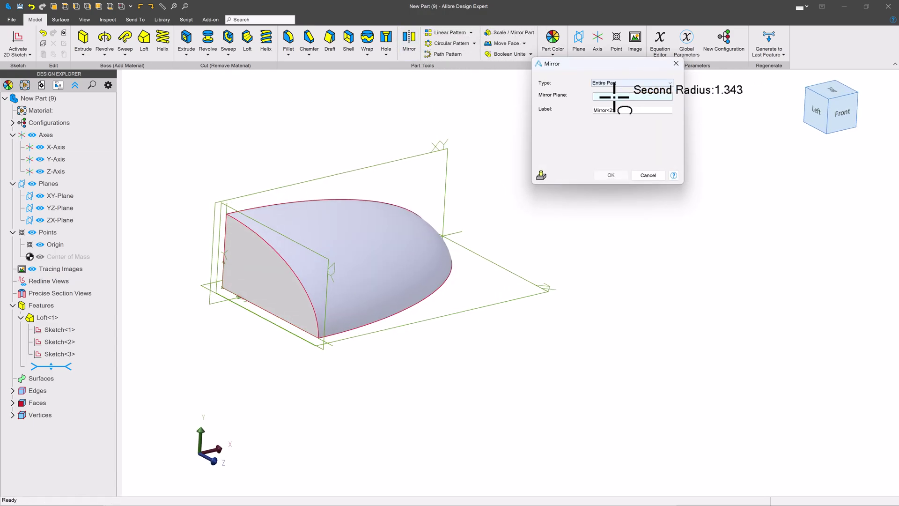
pyautogui.click(274, 229)
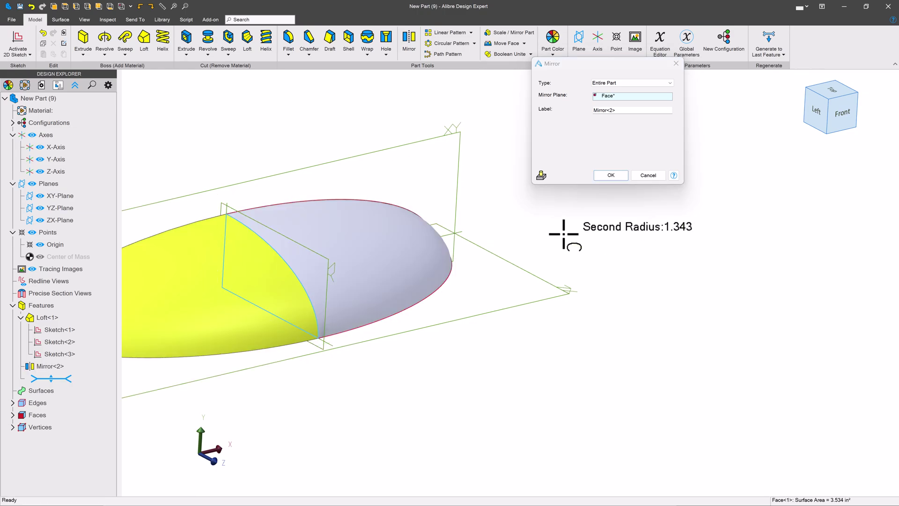
pyautogui.click(612, 175)
# Roll the feature history back to before the mirror and open the loft's XY-Plane profile sketch for editing.
pyautogui.moveTo(428, 209); pyautogui.dragTo(320, 262, button='middle')
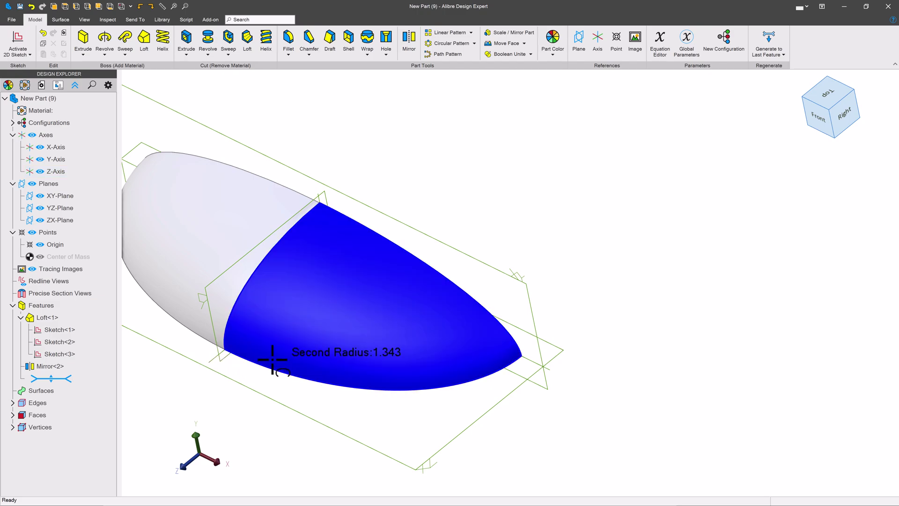
pyautogui.hotkey('ctrl', '1')
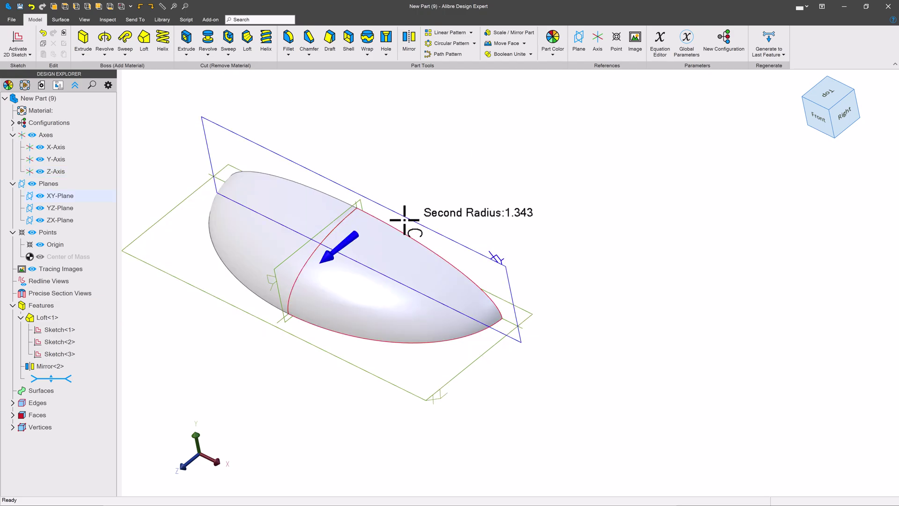
pyautogui.moveTo(484, 166); pyautogui.dragTo(128, 278, button='middle')
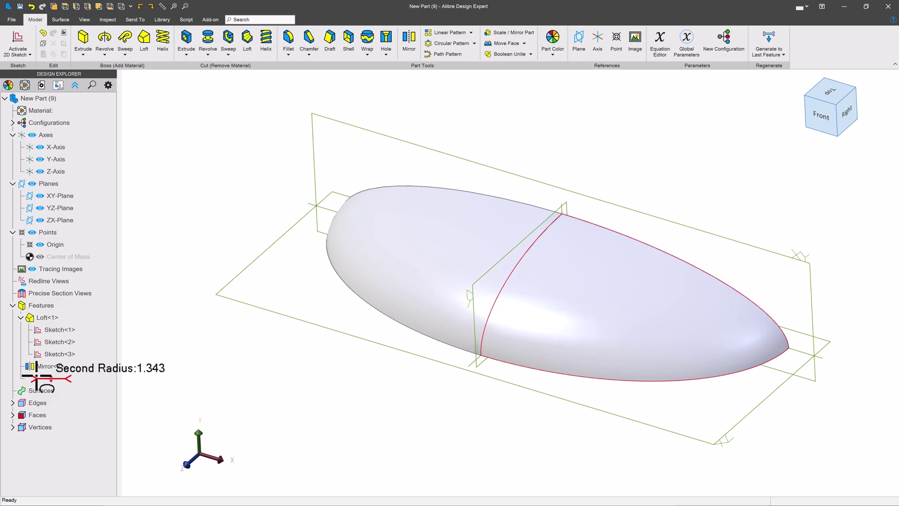
pyautogui.rightClick(48, 329)
pyautogui.press('Escape')
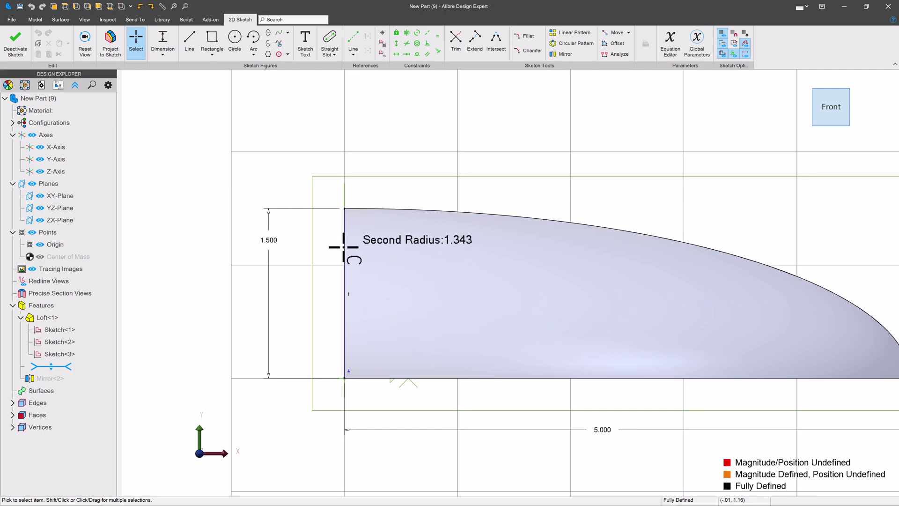
# Draw a vertical line from the elliptical arc down to the baseline and dimension it 1.000 from the profile's vertical edge.
pyautogui.click(189, 40)
pyautogui.click(434, 212)
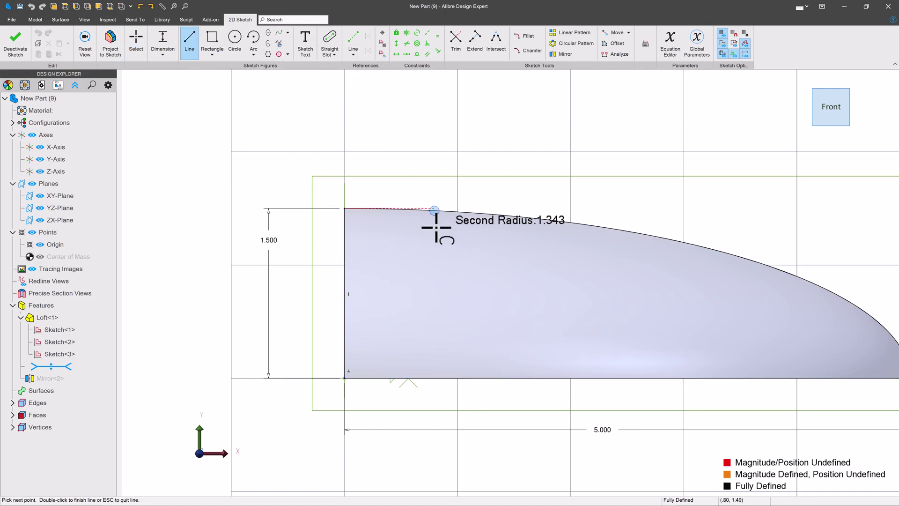
pyautogui.click(410, 360)
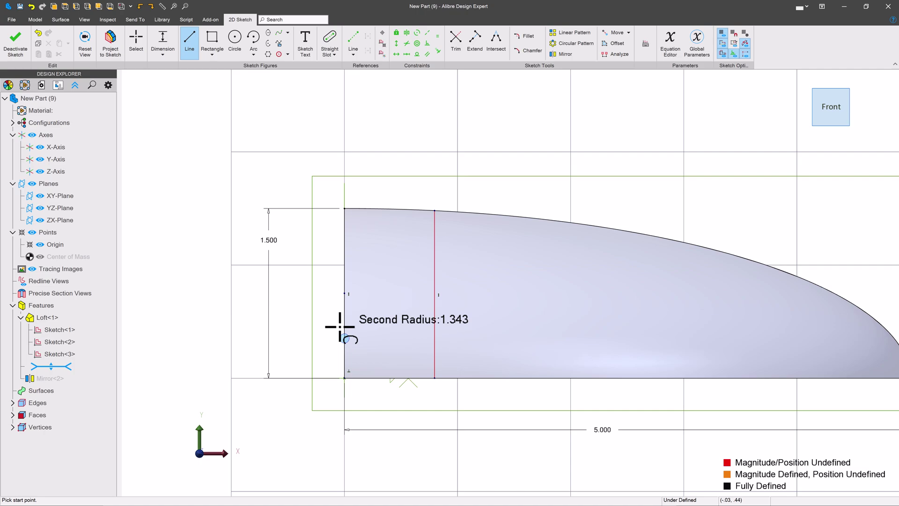
pyautogui.press('Escape')
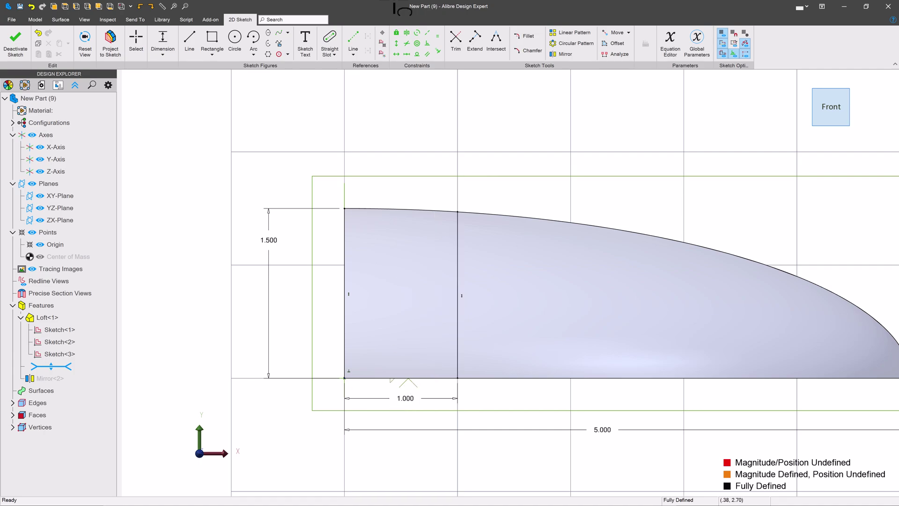
# Trim away the arc portion, vertical edge and baseline portion between the origin side and the new vertical line.
pyautogui.click(456, 37)
pyautogui.click(427, 212)
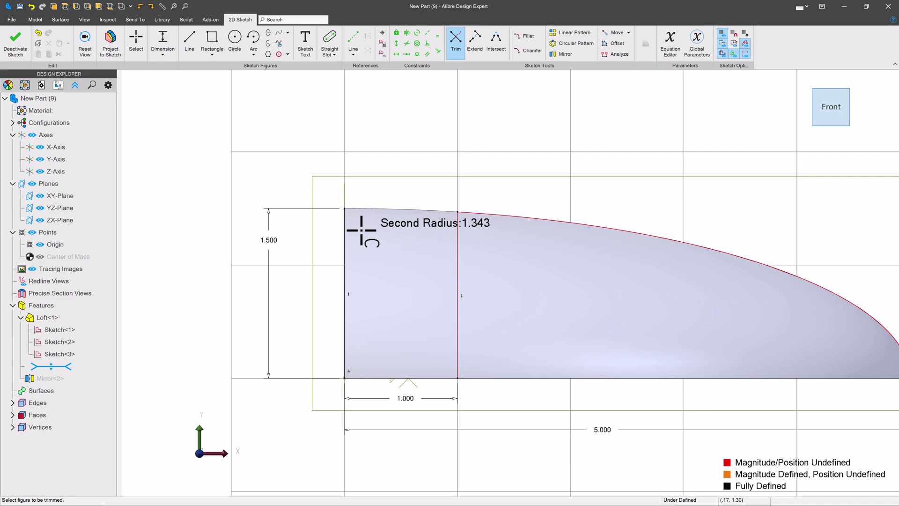
pyautogui.click(345, 231)
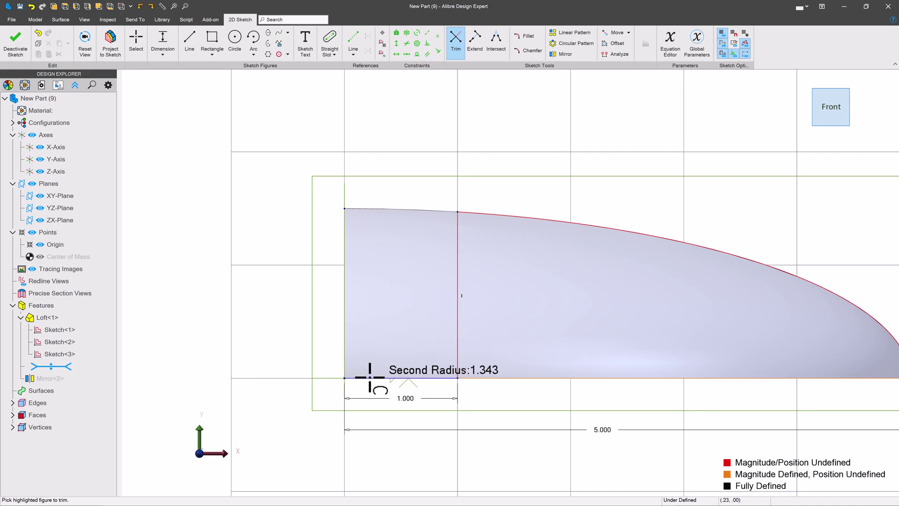
pyautogui.click(370, 377)
pyautogui.scroll(-2, 206, 251)
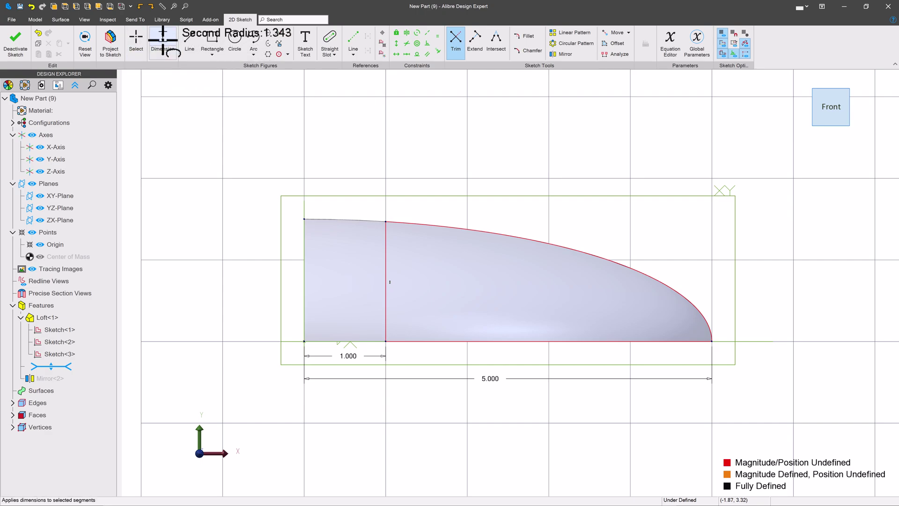
pyautogui.press('Escape')
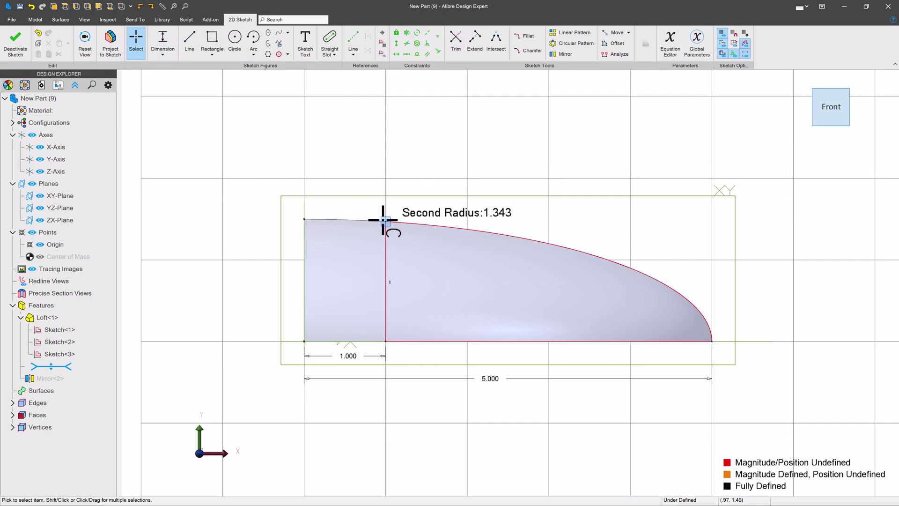
# Test the arc's freedom by moving its upper endpoint, and dimension the ellipse's minor-axis point 1.5 from the origin.
pyautogui.moveTo(378, 217)
pyautogui.mouseDown()
pyautogui.moveTo(412, 185)
pyautogui.moveTo(412, 209)
pyautogui.moveTo(402, 188)
pyautogui.mouseUp()
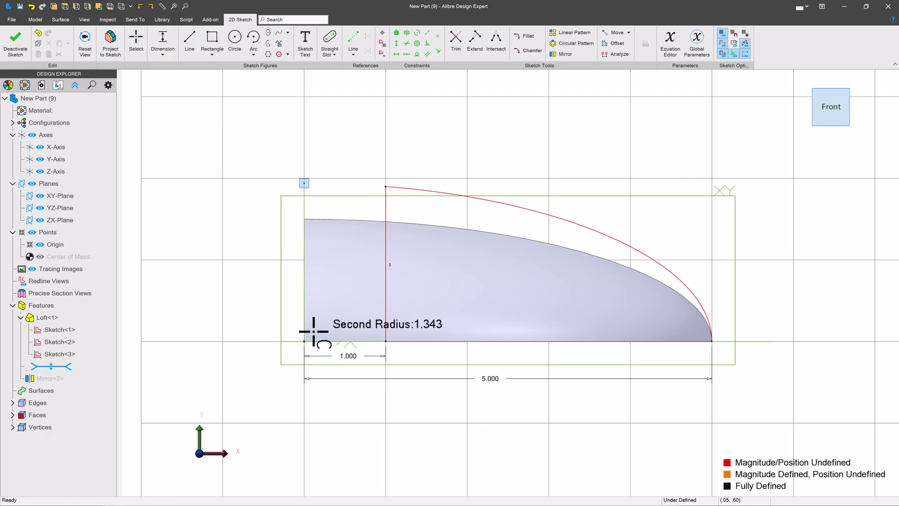
pyautogui.click(305, 342)
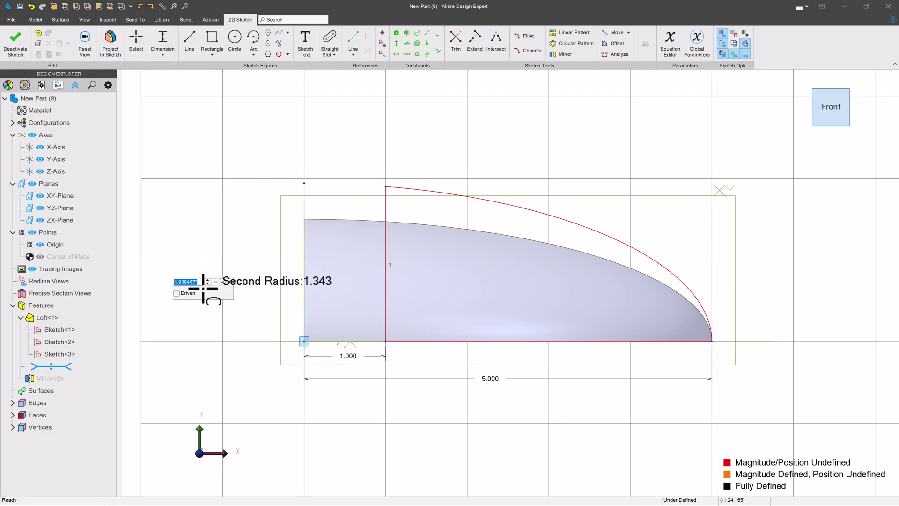
pyautogui.write('1.5')
pyautogui.press('Return')
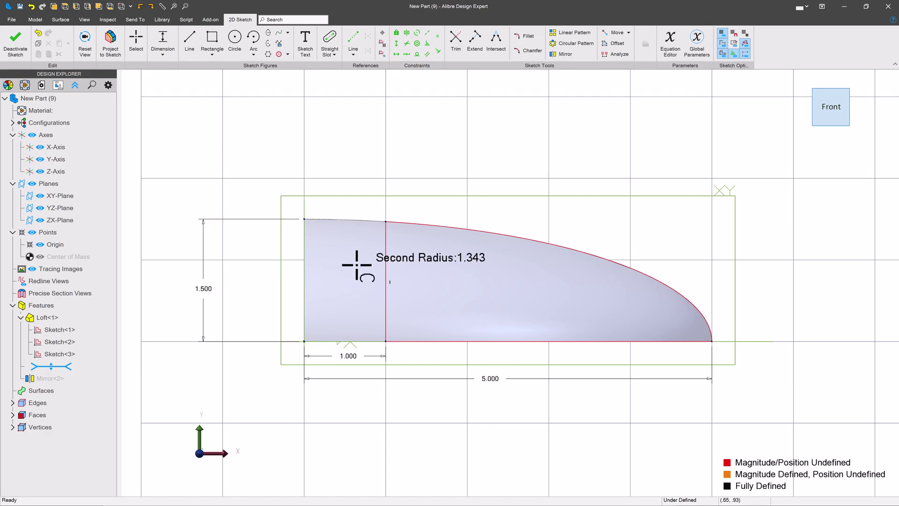
pyautogui.press('Escape')
# Pull the vertical line's lower end off the baseline, and constrain the baseline horizontal and its inner corner level with the origin.
pyautogui.moveTo(386, 342); pyautogui.dragTo(454, 267)
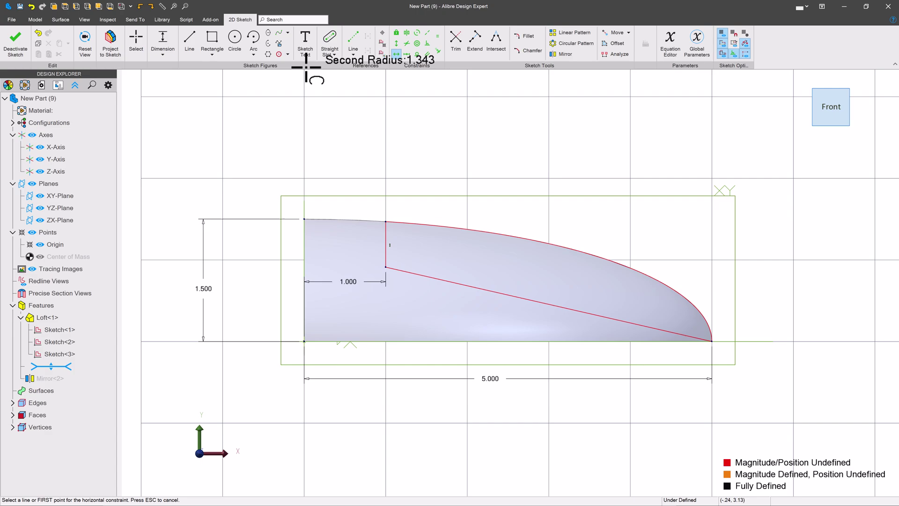
pyautogui.press('h')
pyautogui.click(451, 282)
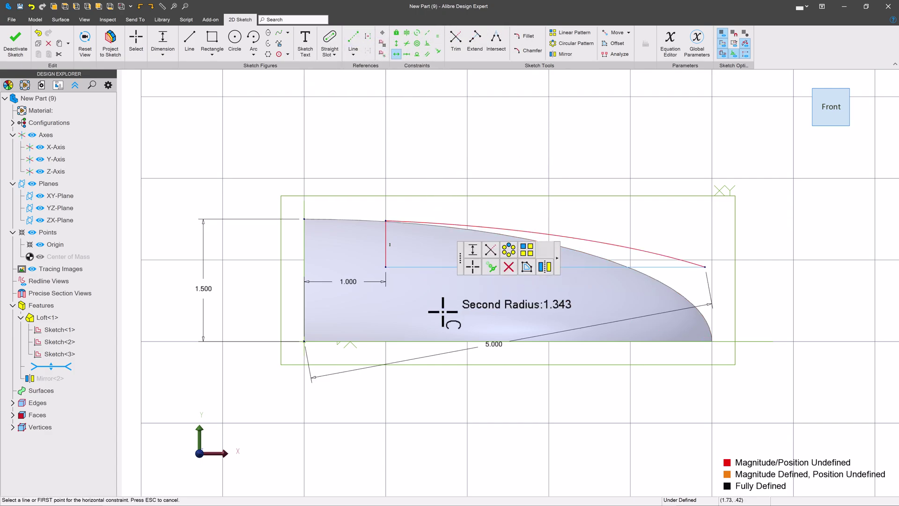
pyautogui.click(386, 267)
pyautogui.click(304, 341)
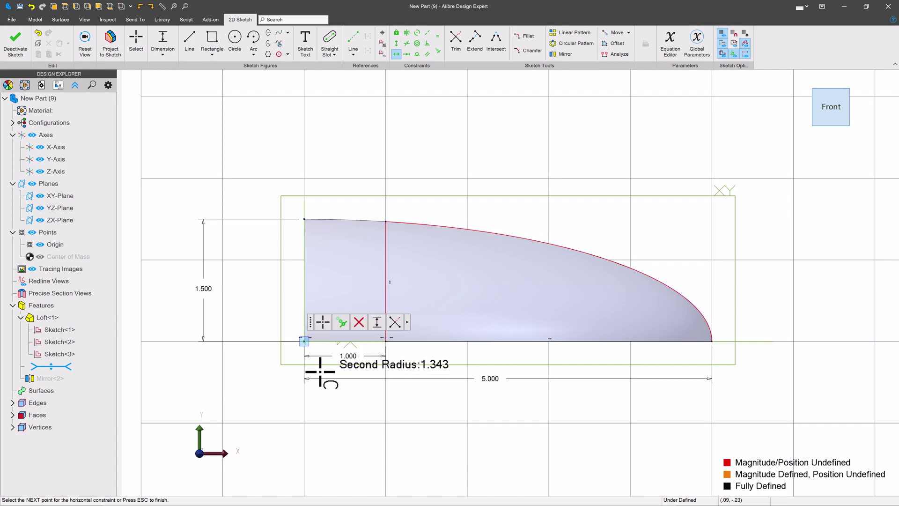
pyautogui.press('Escape')
# Constrain the ellipse's minor-axis point vertically in line with the origin and finish the XY-Plane sketch.
pyautogui.moveTo(386, 221); pyautogui.dragTo(297, 221)
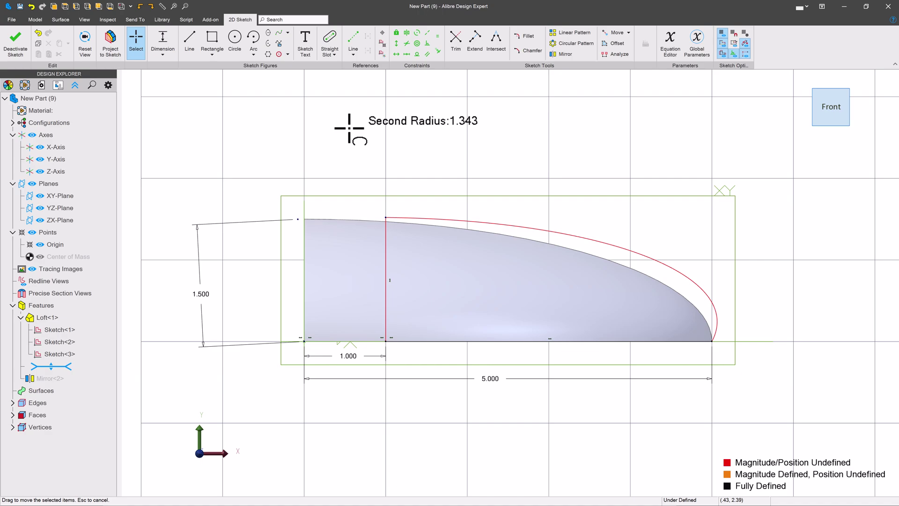
pyautogui.click(396, 43)
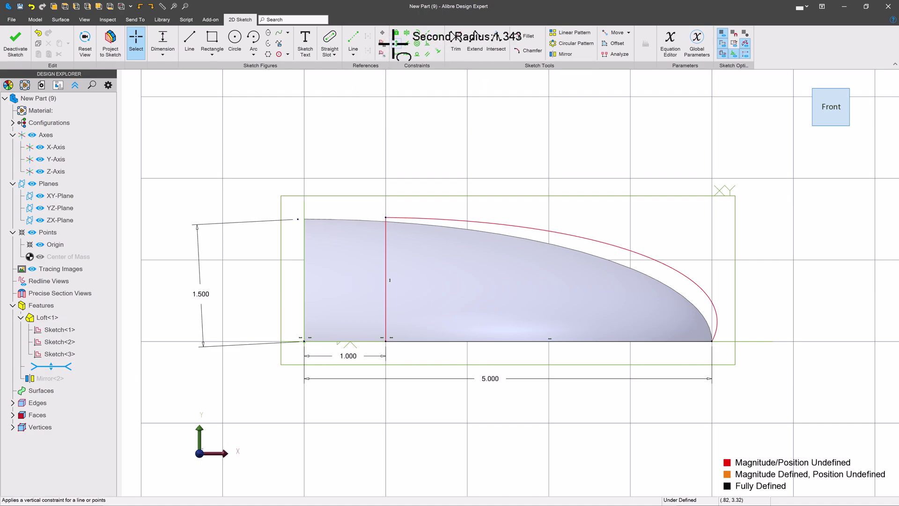
pyautogui.click(304, 218)
pyautogui.click(305, 341)
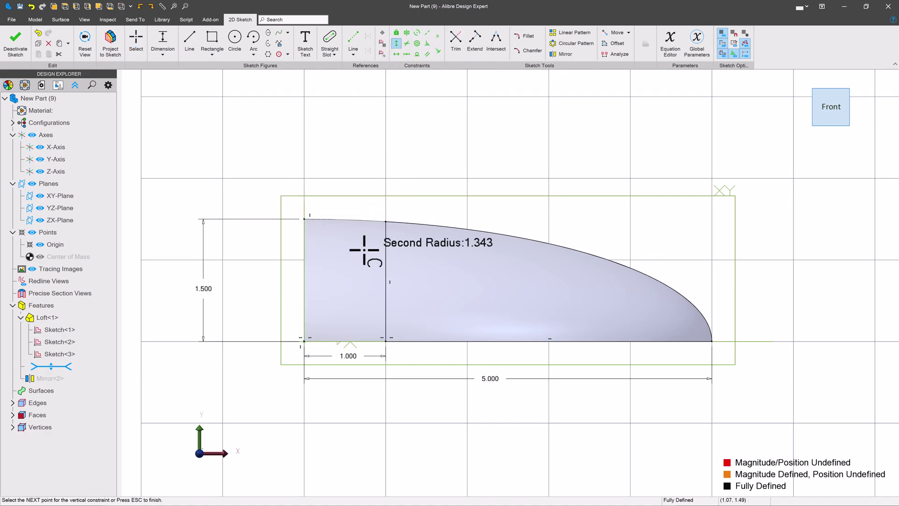
pyautogui.click(17, 42)
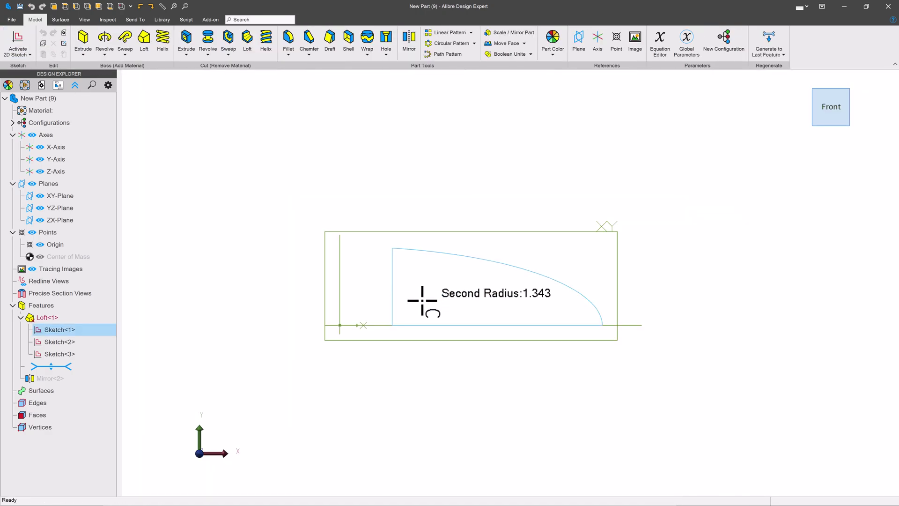
# Open the loft's YZ-Plane quarter-ellipse profile sketch for editing.
pyautogui.moveTo(422, 301)
pyautogui.mouseDown(button='middle')
pyautogui.moveTo(391, 317)
pyautogui.moveTo(331, 285)
pyautogui.moveTo(334, 266)
pyautogui.mouseUp(button='middle')
pyautogui.rightClick(334, 266)
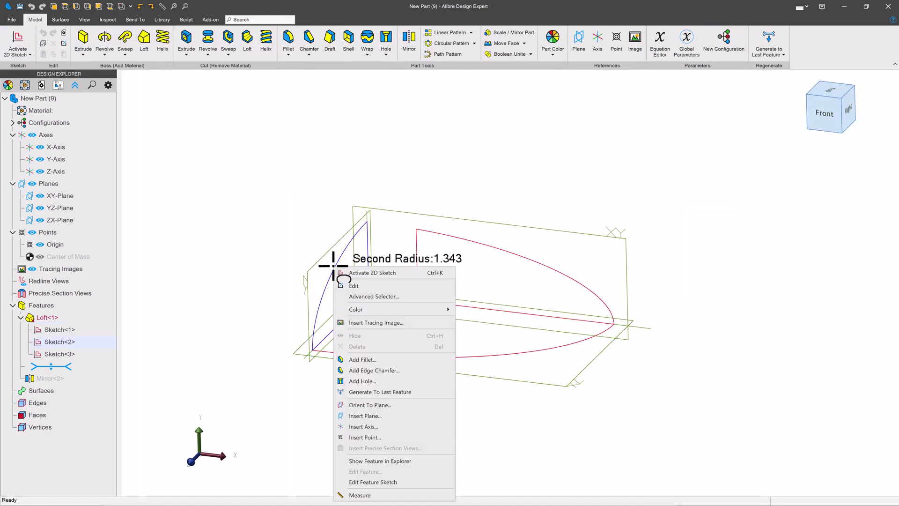
pyautogui.click(359, 286)
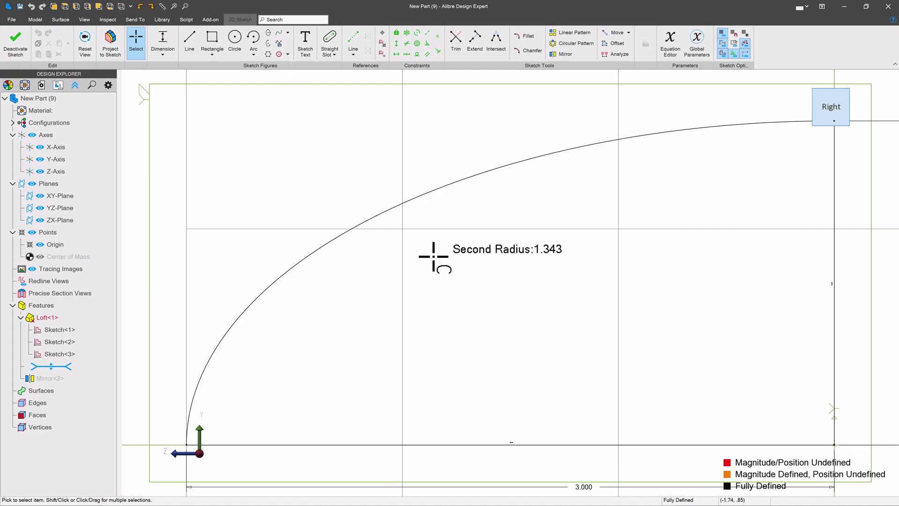
# Draw a vertical line from the YZ-Plane arc to the baseline and dimension it 1.000 from the vertical edge.
pyautogui.click(189, 40)
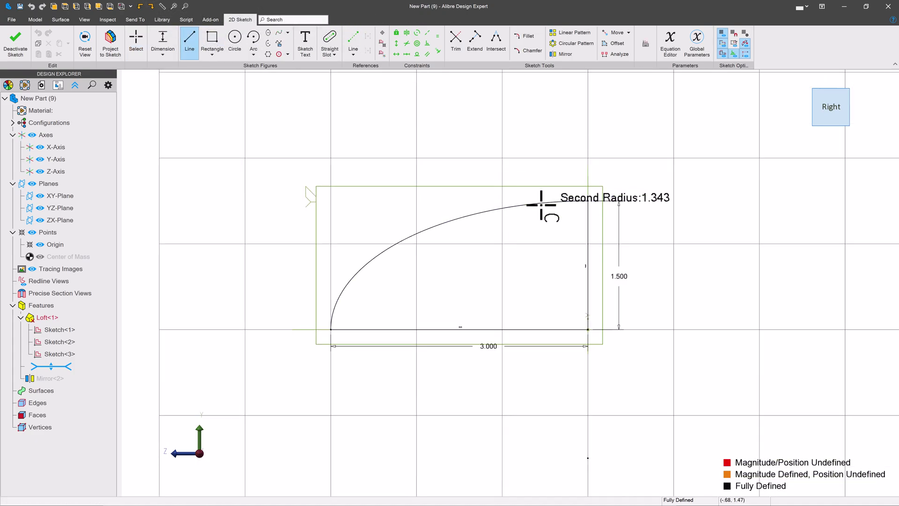
pyautogui.click(554, 201)
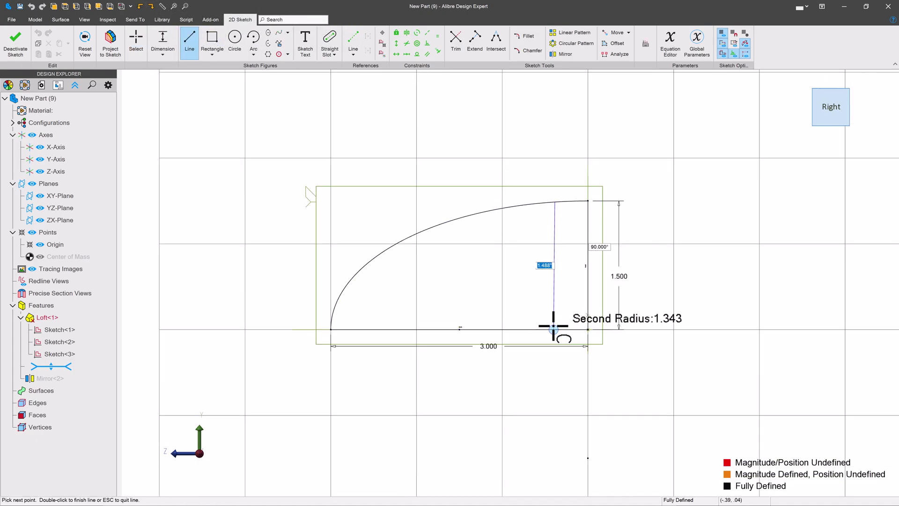
pyautogui.click(554, 329)
pyautogui.press('Escape')
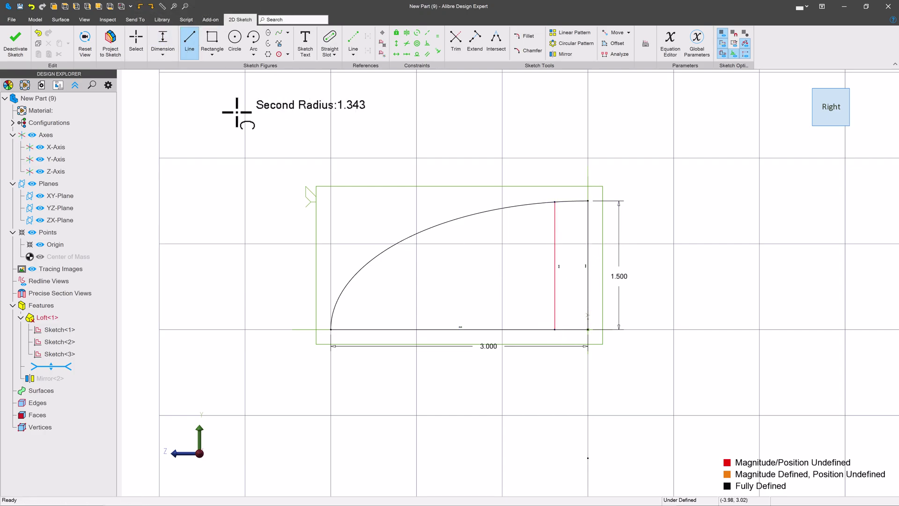
pyautogui.click(586, 255)
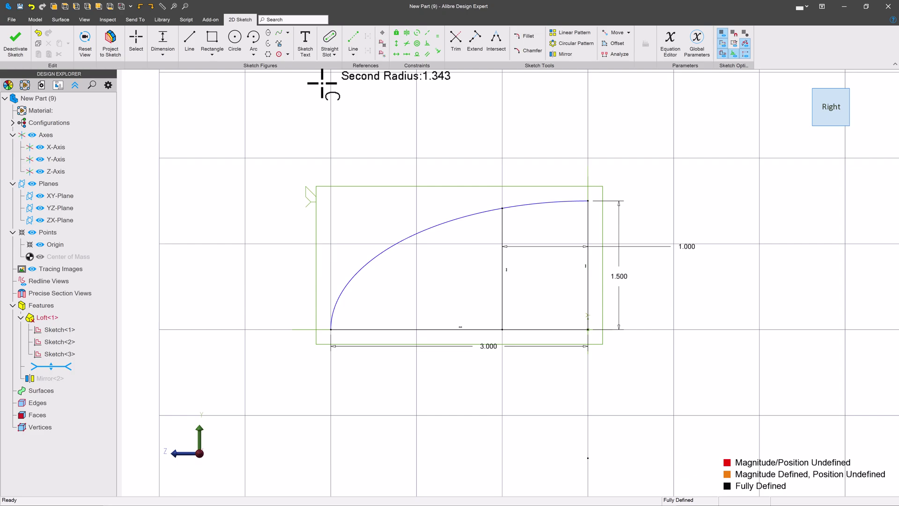
# Trim the arc, vertical edge and baseline portions between the new line and the origin in the YZ-Plane sketch.
pyautogui.click(456, 37)
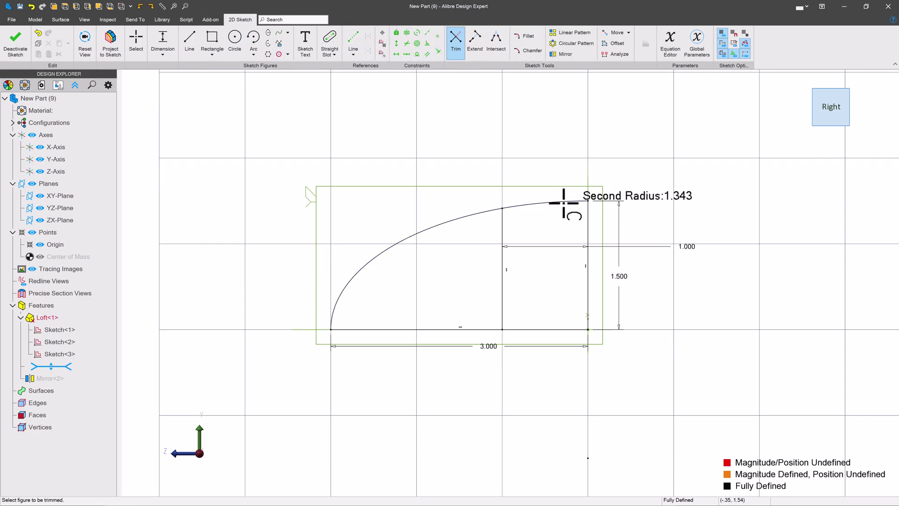
pyautogui.click(556, 201)
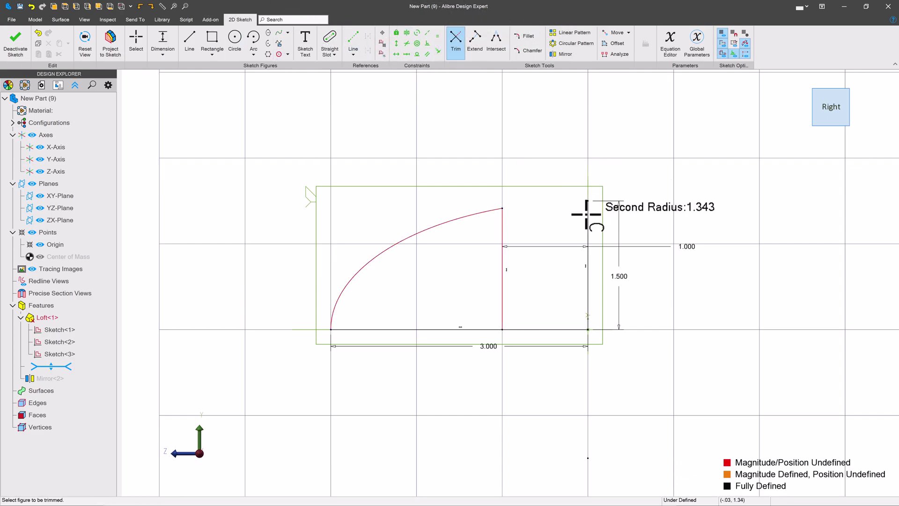
pyautogui.click(586, 233)
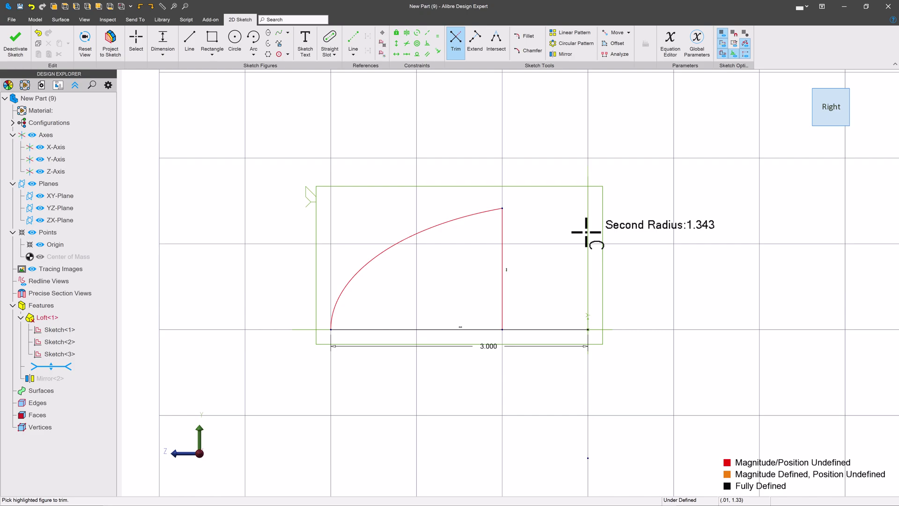
pyautogui.click(544, 329)
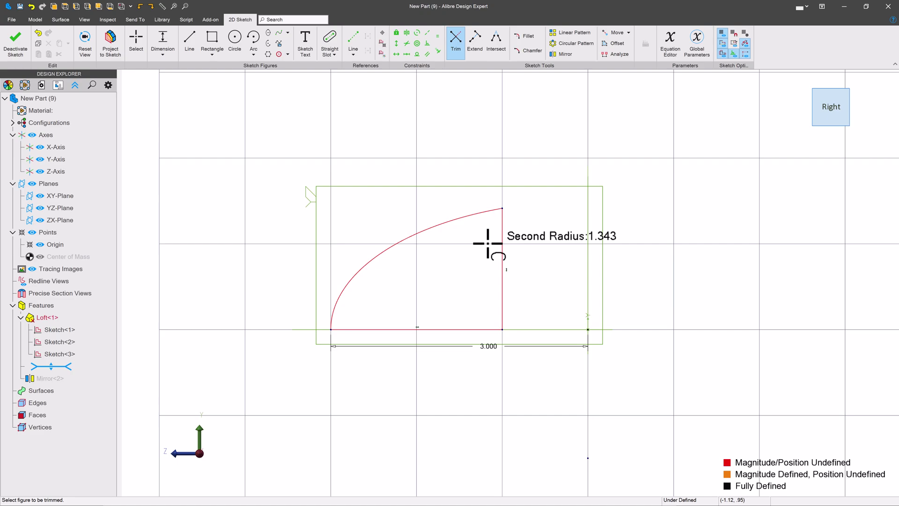
pyautogui.press('Escape')
# Move the trimmed arc's upper endpoint to test its freedom, and dimension the ellipse's minor-axis point below the baseline 1.5 from the origin.
pyautogui.moveTo(500, 205)
pyautogui.mouseDown()
pyautogui.moveTo(487, 192)
pyautogui.moveTo(502, 194)
pyautogui.moveTo(481, 195)
pyautogui.moveTo(530, 215)
pyautogui.moveTo(491, 202)
pyautogui.mouseUp()
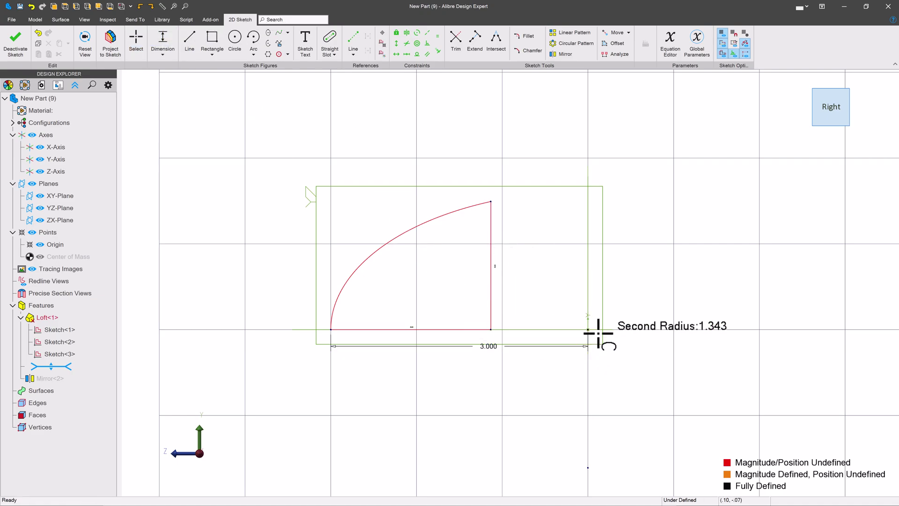
pyautogui.click(587, 468)
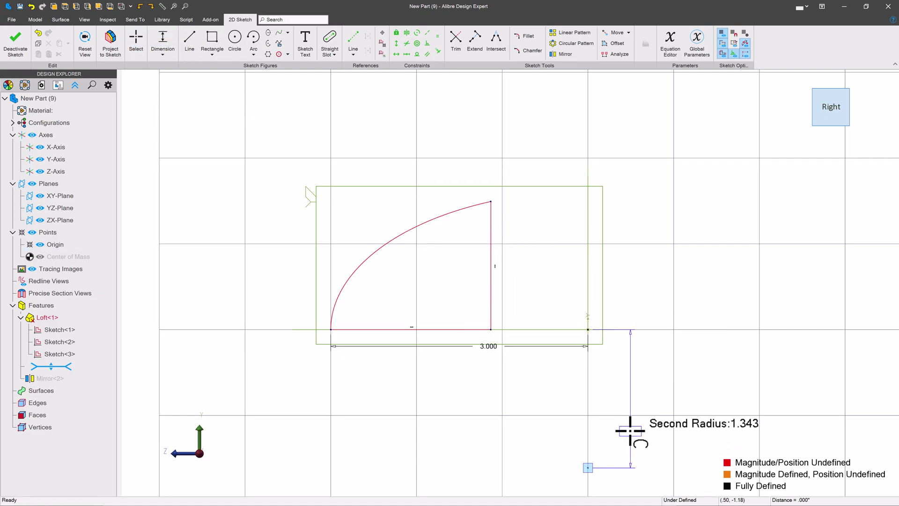
pyautogui.write('1.5')
pyautogui.press('Return')
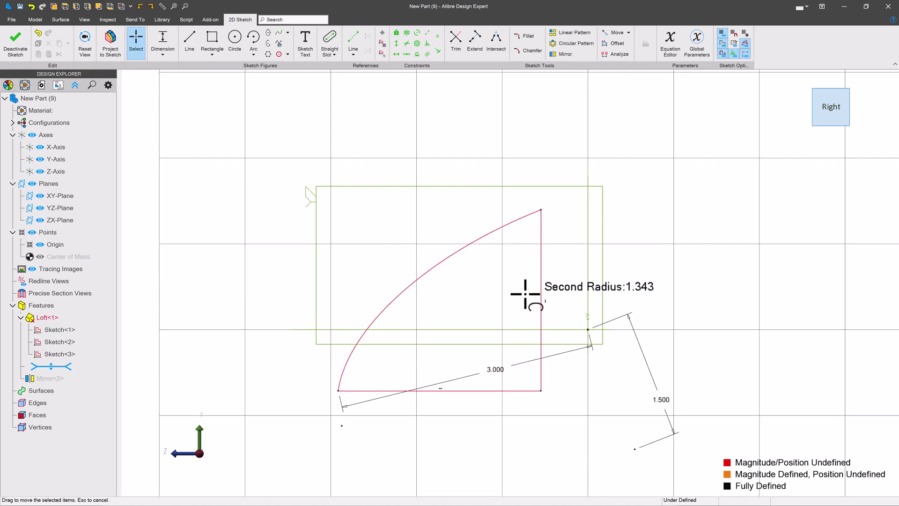
# Apply a horizontal constraint between the YZ-Plane profile's lower inner corner and the origin.
pyautogui.click(396, 54)
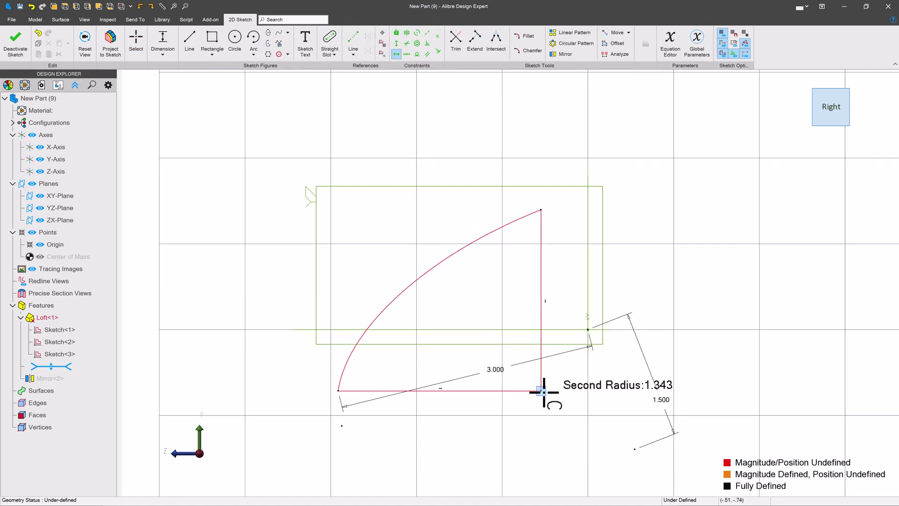
pyautogui.click(581, 331)
pyautogui.click(588, 328)
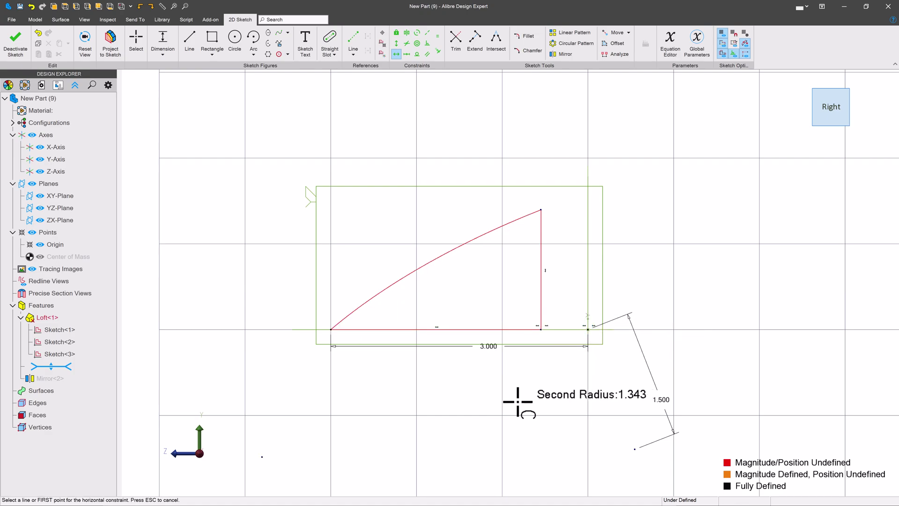
pyautogui.scroll(-1, 407, 384)
pyautogui.press('Escape')
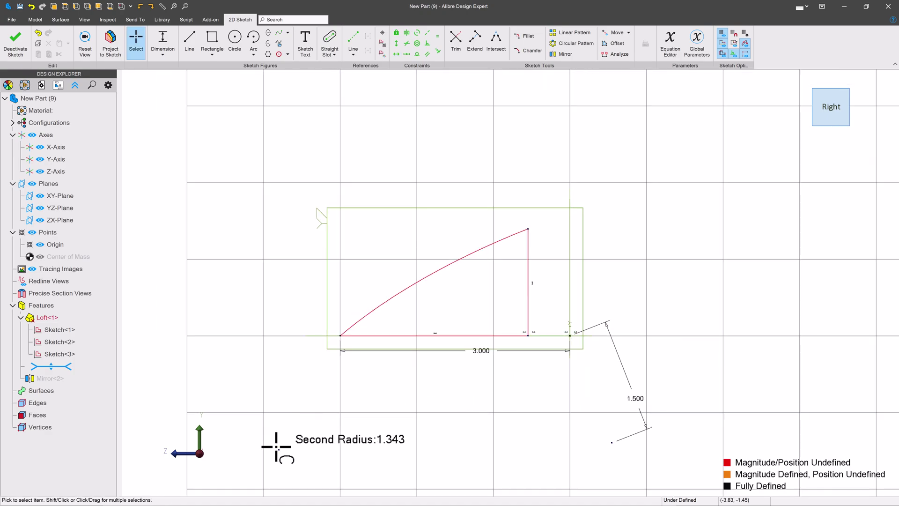
# Bring the ellipse's major-axis point to the arc's outer endpoint on the baseline and constrain it there.
pyautogui.moveTo(344, 401)
pyautogui.mouseDown()
pyautogui.moveTo(348, 325)
pyautogui.moveTo(352, 342)
pyautogui.mouseUp()
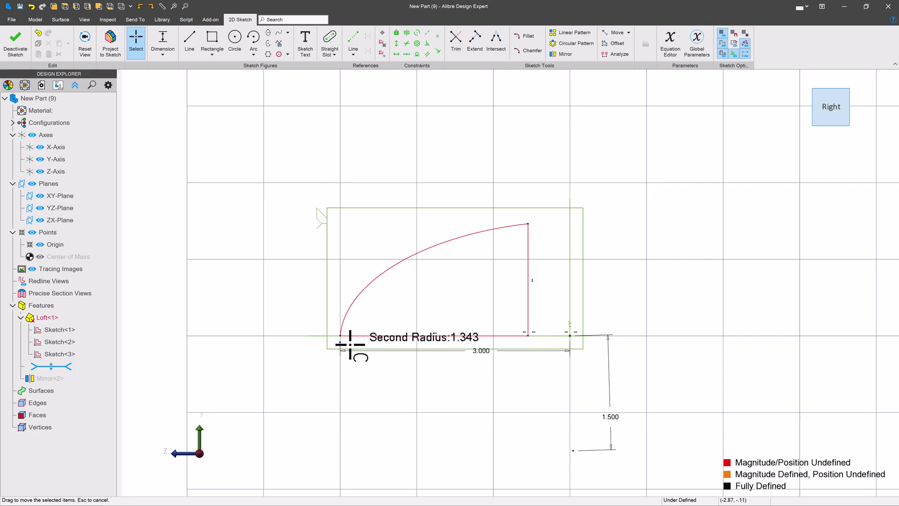
pyautogui.moveTo(433, 56)
pyautogui.mouseDown()
pyautogui.moveTo(338, 357)
pyautogui.moveTo(317, 347)
pyautogui.moveTo(326, 348)
pyautogui.moveTo(327, 337)
pyautogui.mouseUp()
pyautogui.scroll(3, 337, 351)
pyautogui.scroll(-2, 195, 353)
# Dimension the YZ-Plane profile's inner vertical edge 1.000 from the origin and finish the sketch.
pyautogui.moveTo(525, 294)
pyautogui.mouseDown()
pyautogui.moveTo(530, 164)
pyautogui.moveTo(498, 171)
pyautogui.moveTo(170, 58)
pyautogui.moveTo(171, 37)
pyautogui.moveTo(481, 338)
pyautogui.mouseUp()
pyautogui.click(571, 341)
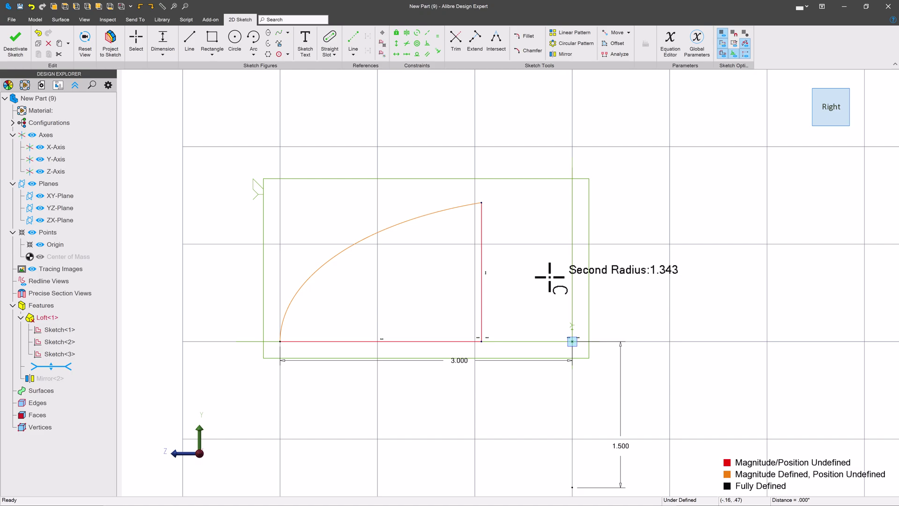
pyautogui.click(547, 267)
pyautogui.press('Return')
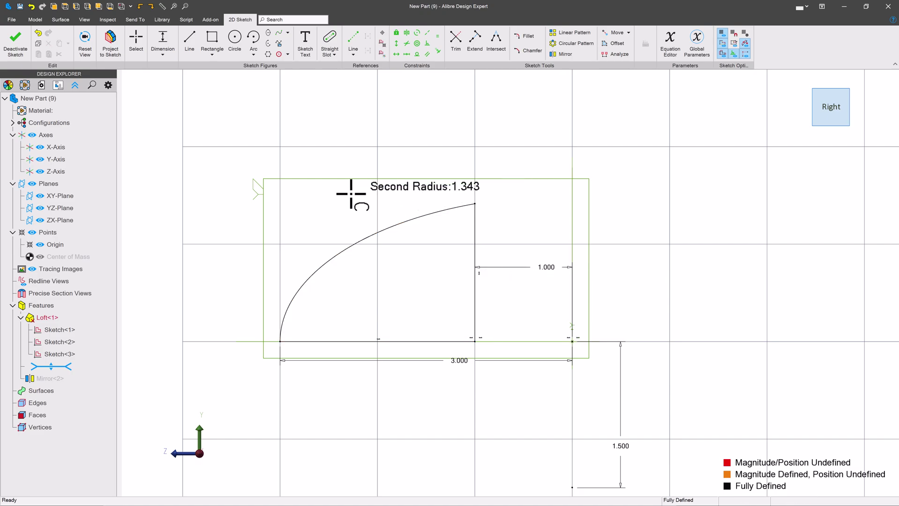
pyautogui.click(16, 41)
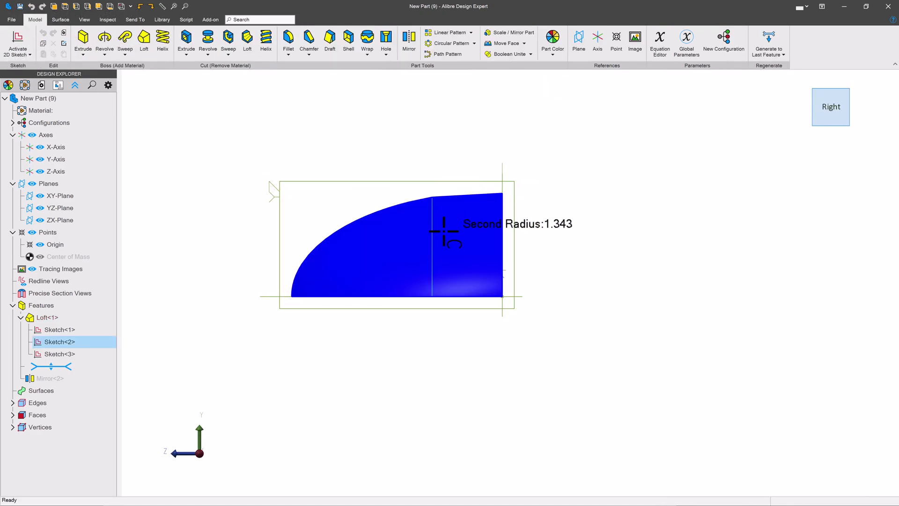
# Add a 1.000-radius arc centred on the origin to guide Sketch<3>, joining the profiles' inner corners, and finish the sketch ignoring the open-profile warning.
pyautogui.moveTo(444, 231); pyautogui.dragTo(385, 146, button='middle')
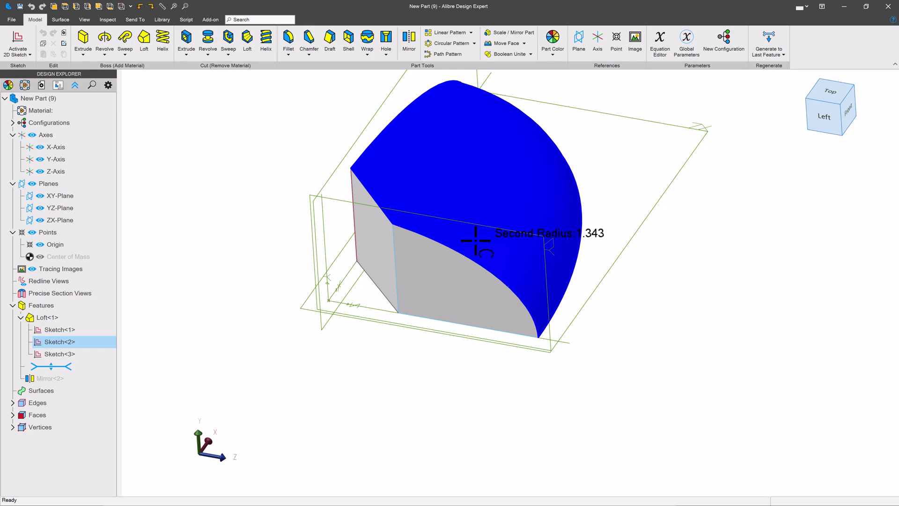
pyautogui.scroll(-3, 538, 240)
pyautogui.scroll(3, 429, 237)
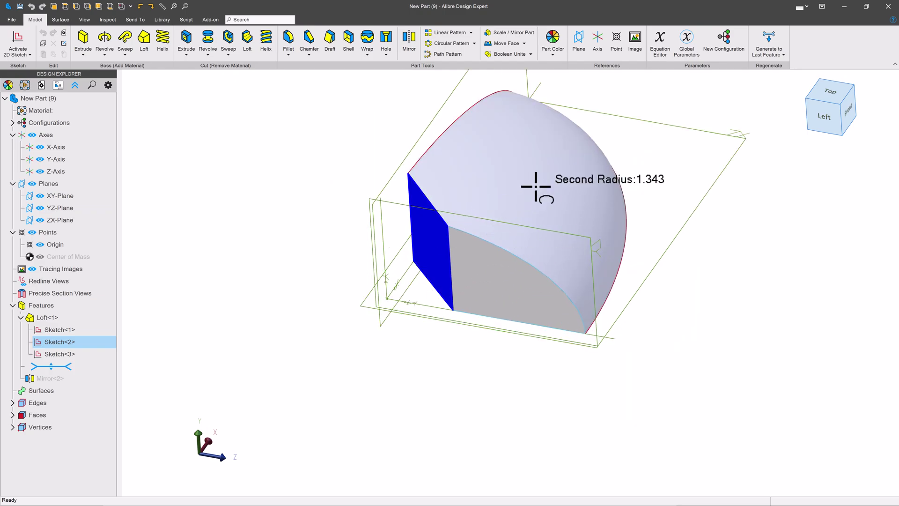
pyautogui.scroll(-2, 538, 237)
pyautogui.scroll(2, 537, 237)
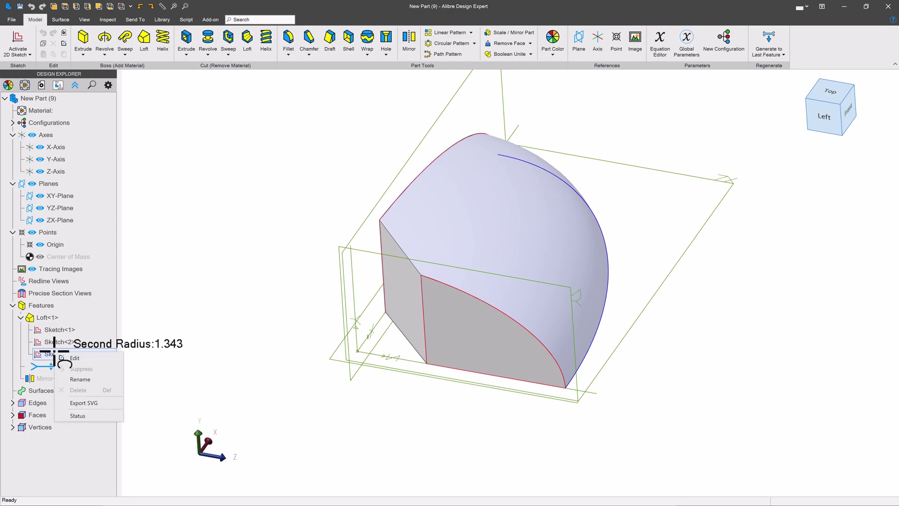
pyautogui.click(91, 358)
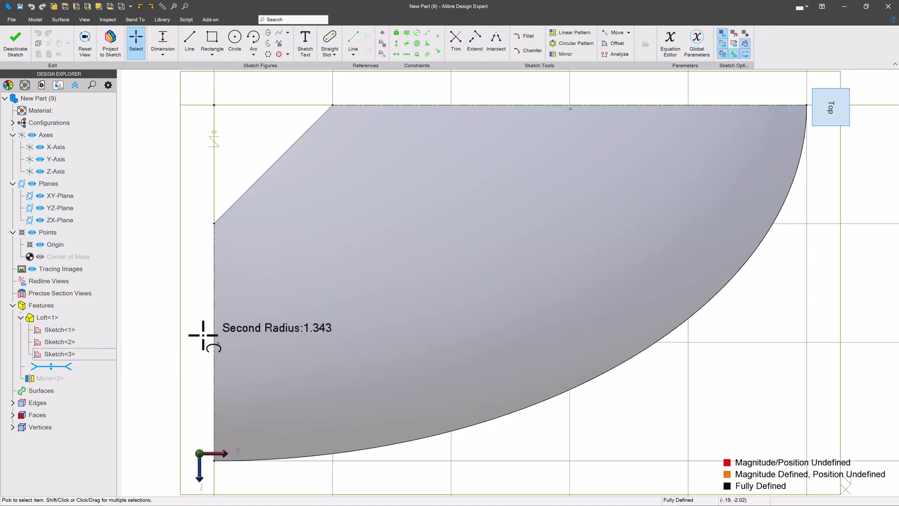
pyautogui.click(214, 105)
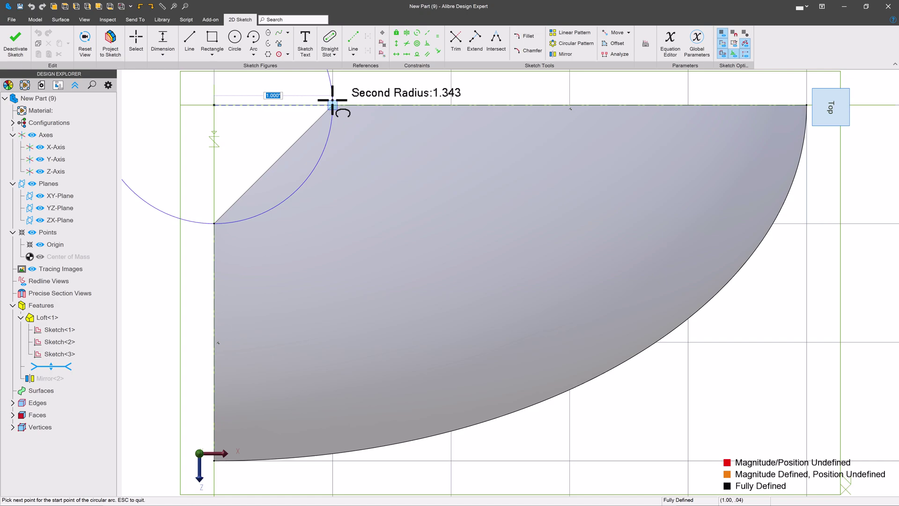
pyautogui.click(333, 104)
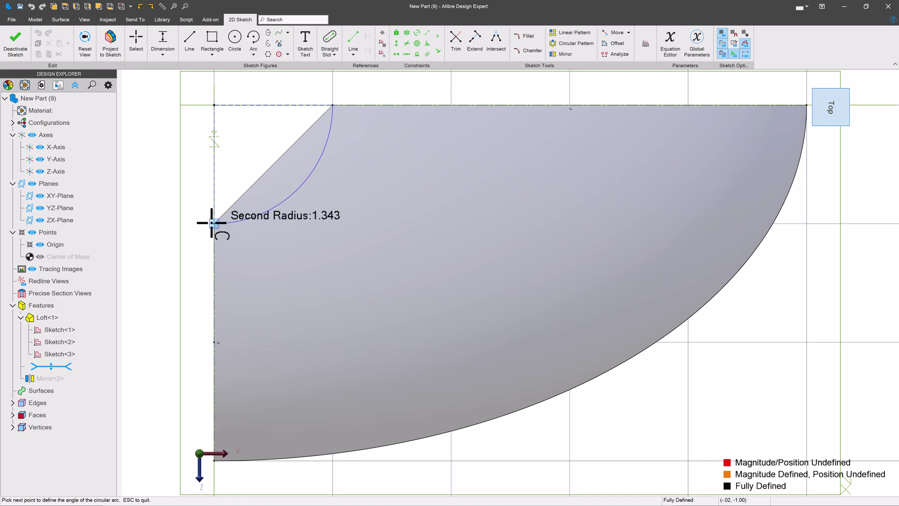
pyautogui.click(212, 223)
pyautogui.click(15, 43)
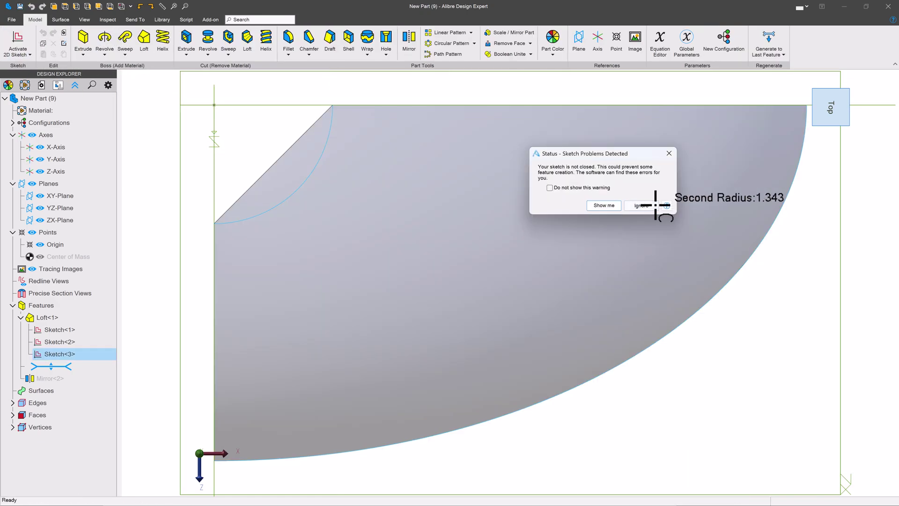
pyautogui.click(646, 206)
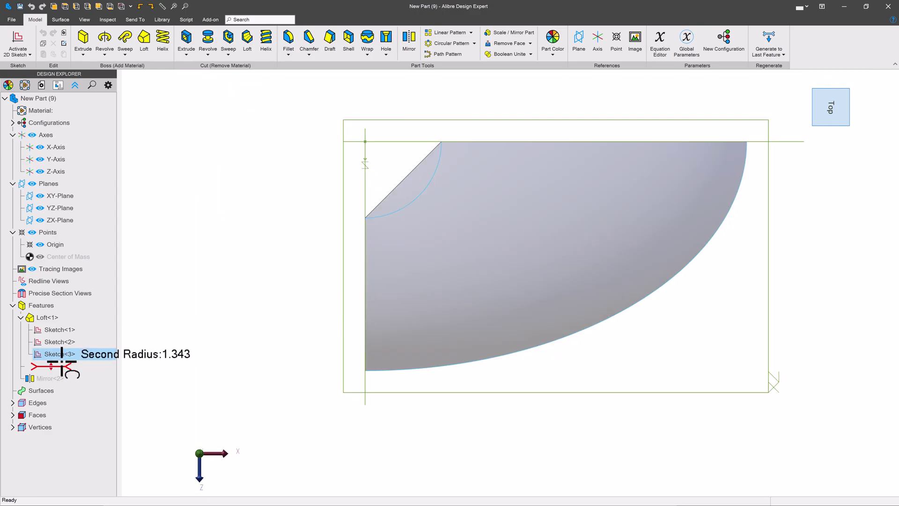
# Edit Loft<1> to use Sketch<3> as a Global guide.
pyautogui.rightClick(46, 317)
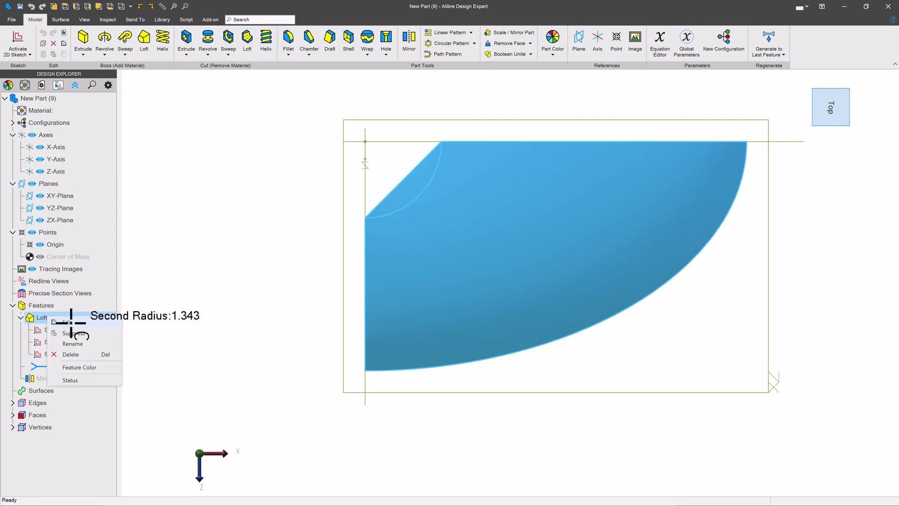
pyautogui.click(70, 327)
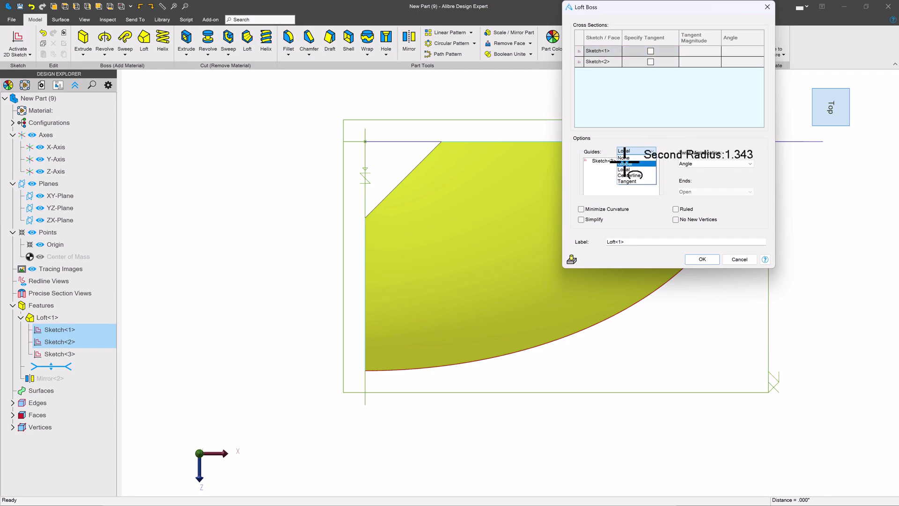
pyautogui.click(625, 163)
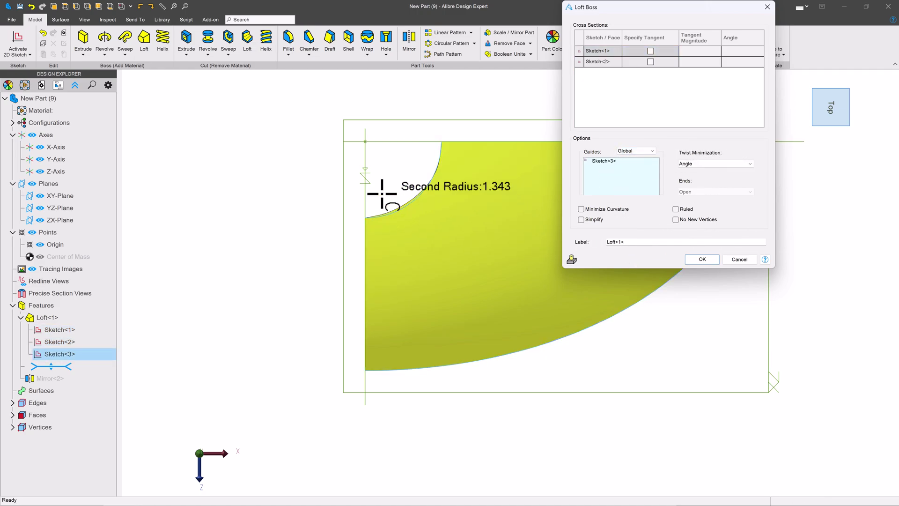
pyautogui.moveTo(382, 193)
pyautogui.mouseDown(button='middle')
pyautogui.moveTo(426, 137)
pyautogui.moveTo(510, 132)
pyautogui.moveTo(492, 201)
pyautogui.moveTo(480, 177)
pyautogui.mouseUp(button='middle')
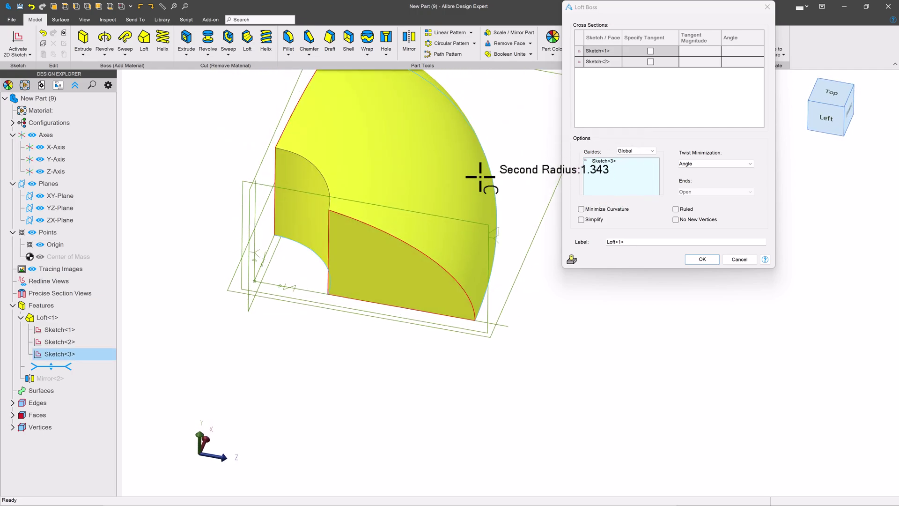
pyautogui.click(702, 258)
# Remove the concave cylindrical face around the origin from the loft, using manual face selection.
pyautogui.scroll(-2, 367, 191)
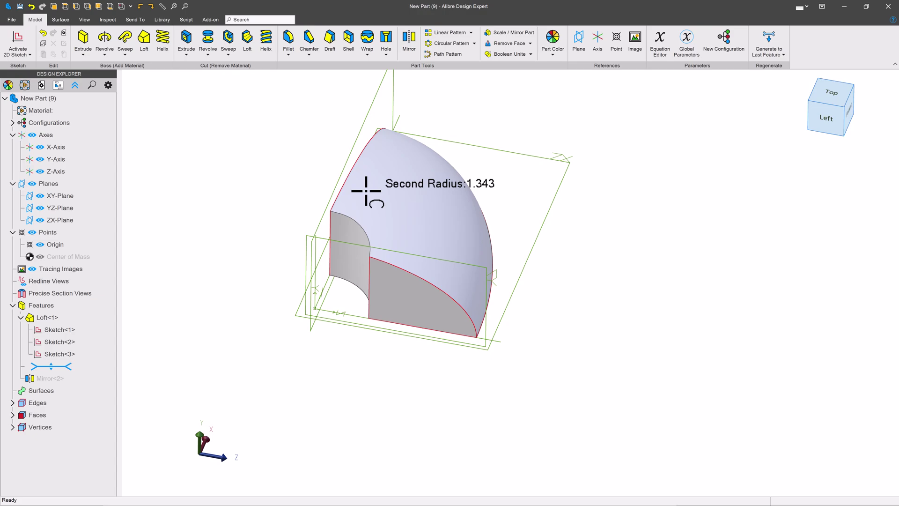
pyautogui.scroll(3, 361, 408)
pyautogui.moveTo(365, 415)
pyautogui.mouseDown(button='middle')
pyautogui.moveTo(396, 429)
pyautogui.moveTo(366, 406)
pyautogui.mouseUp(button='middle')
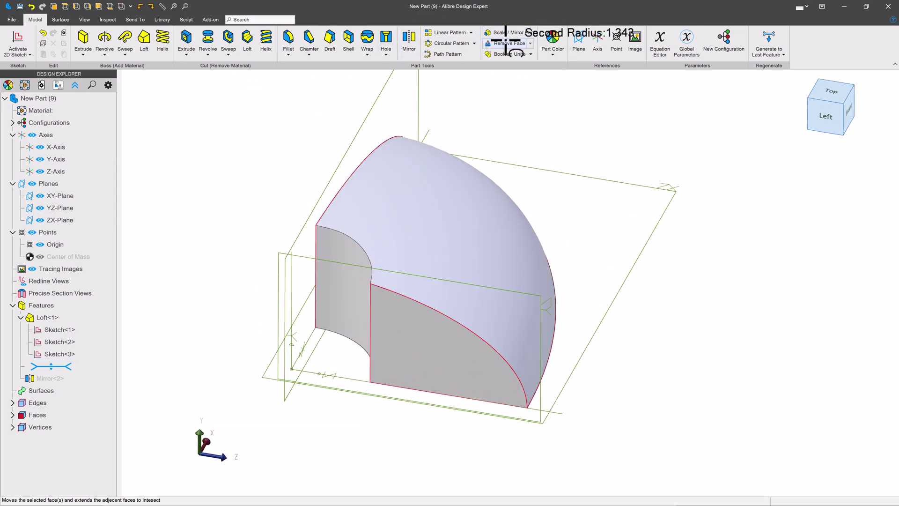
pyautogui.click(507, 42)
pyautogui.click(347, 291)
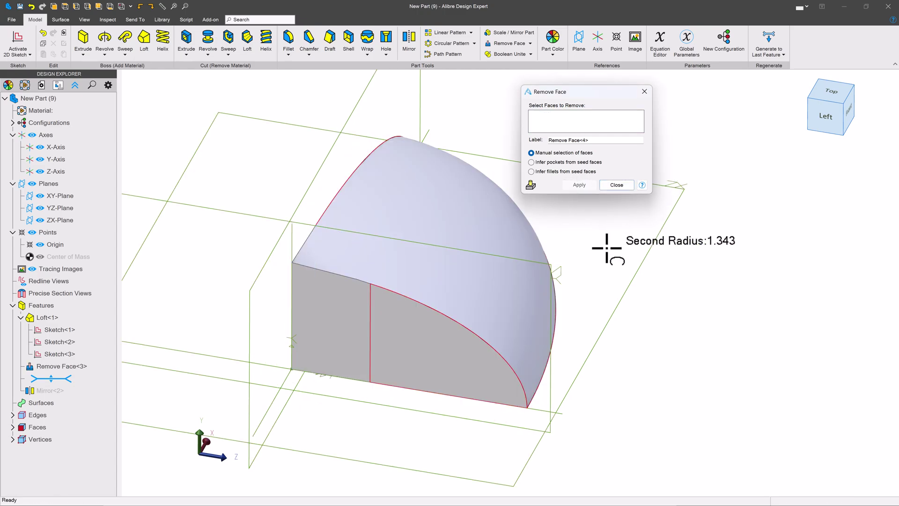
pyautogui.click(612, 184)
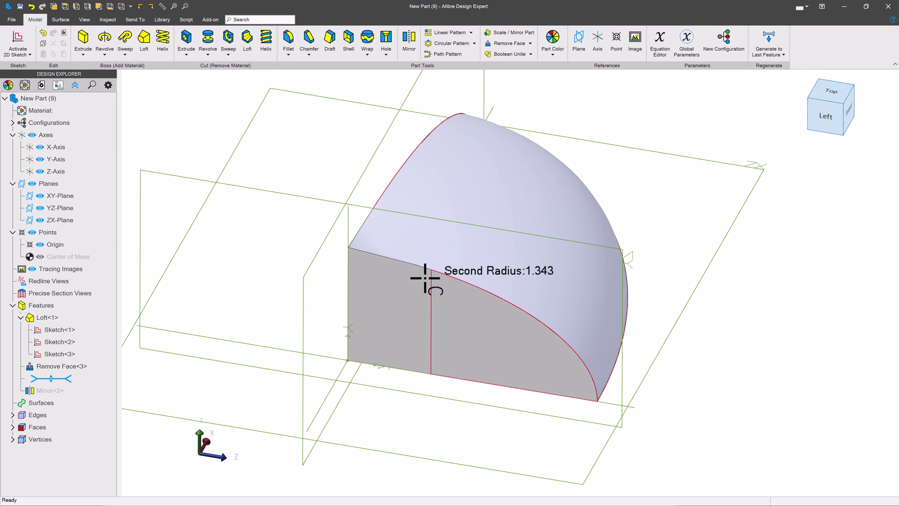
# Mirror the entire part across its flat elliptical face on the YZ-Plane.
pyautogui.moveTo(421, 277)
pyautogui.mouseDown(button='middle')
pyautogui.moveTo(514, 241)
pyautogui.moveTo(473, 309)
pyautogui.moveTo(397, 273)
pyautogui.moveTo(407, 287)
pyautogui.mouseUp(button='middle')
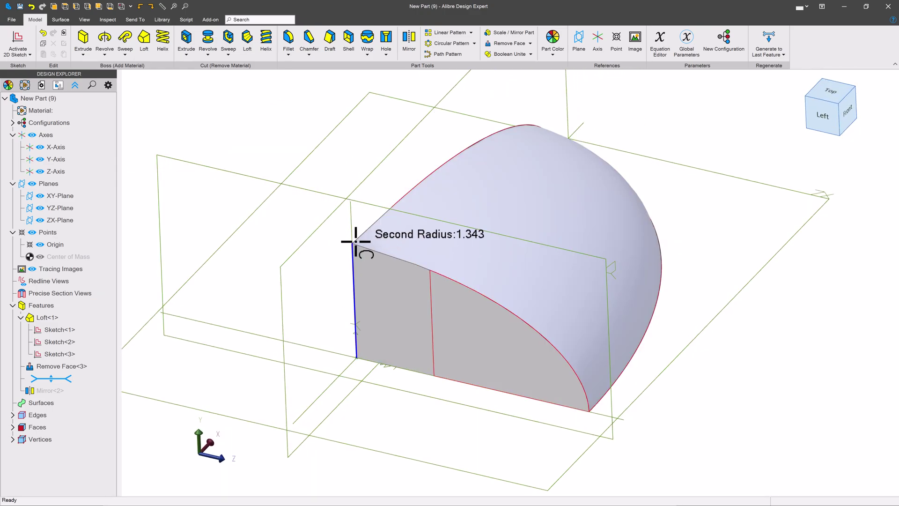
pyautogui.scroll(-2, 230, 235)
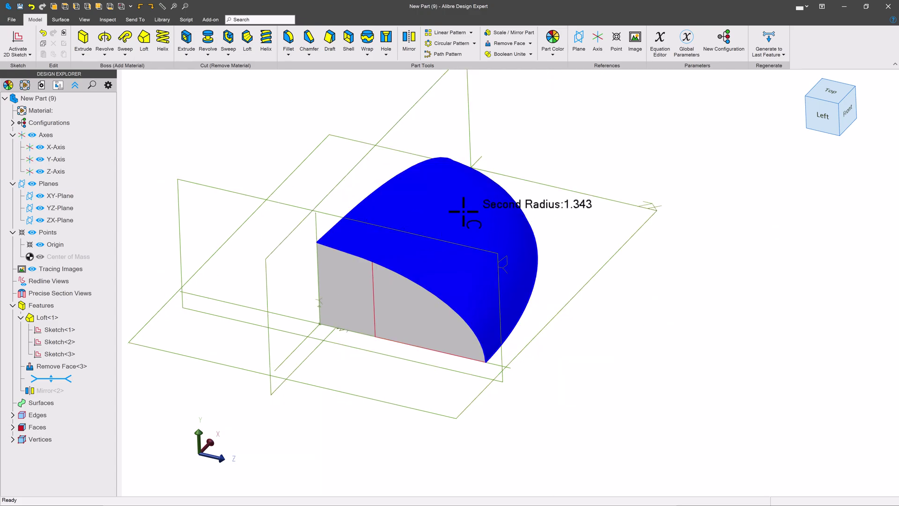
pyautogui.moveTo(490, 223); pyautogui.dragTo(464, 235, button='middle')
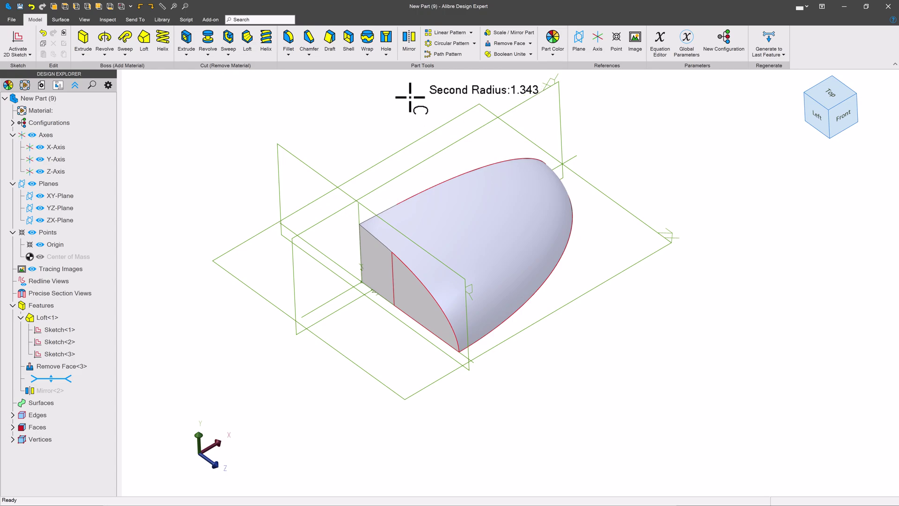
pyautogui.click(409, 41)
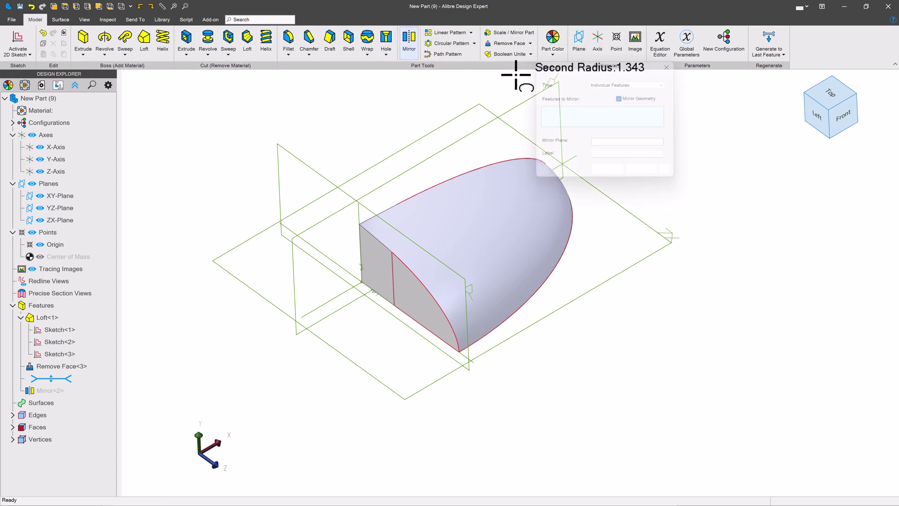
pyautogui.click(631, 86)
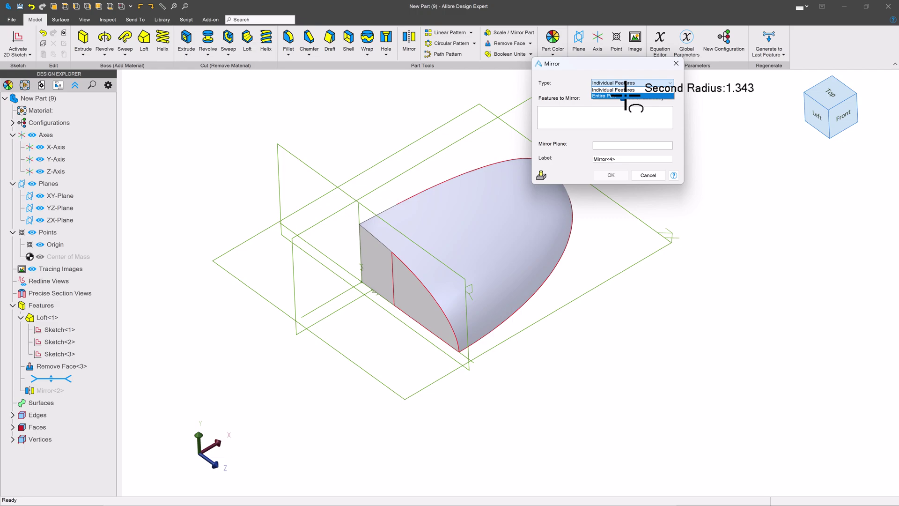
pyautogui.click(629, 91)
pyautogui.click(382, 241)
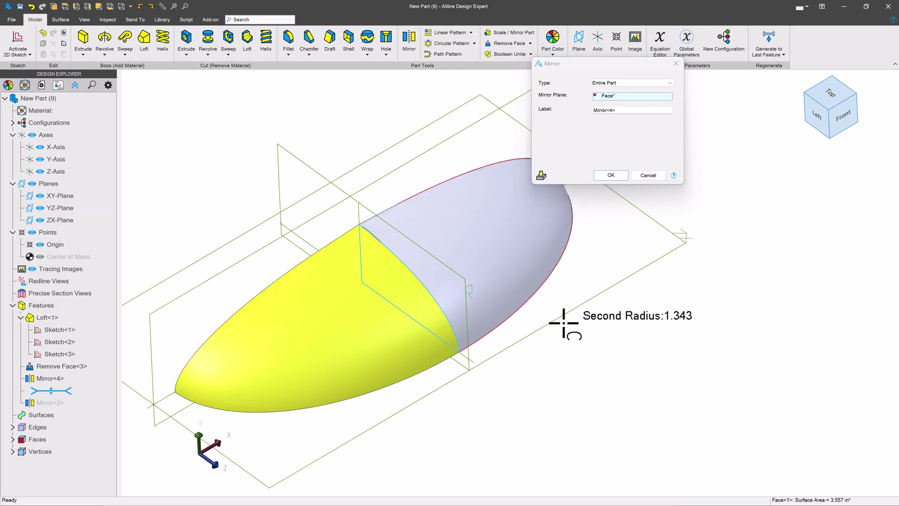
pyautogui.click(611, 175)
pyautogui.moveTo(559, 216); pyautogui.dragTo(532, 311, button='middle')
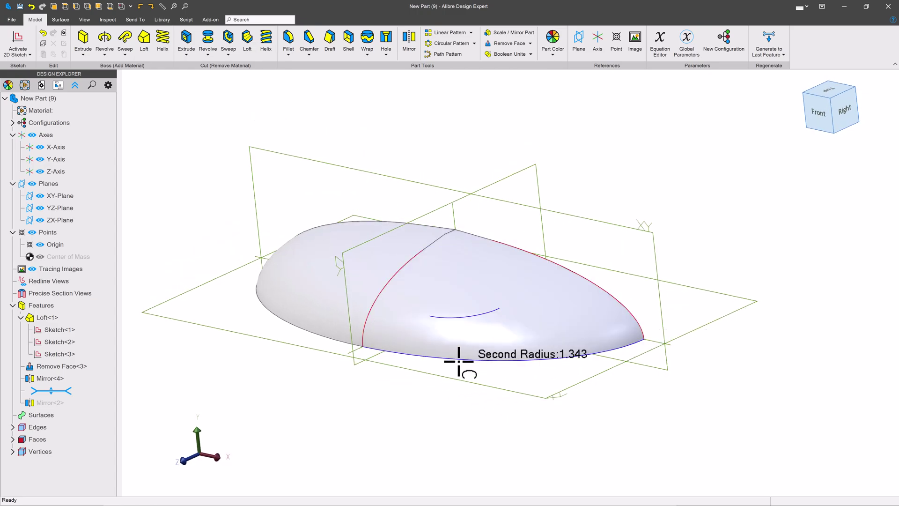